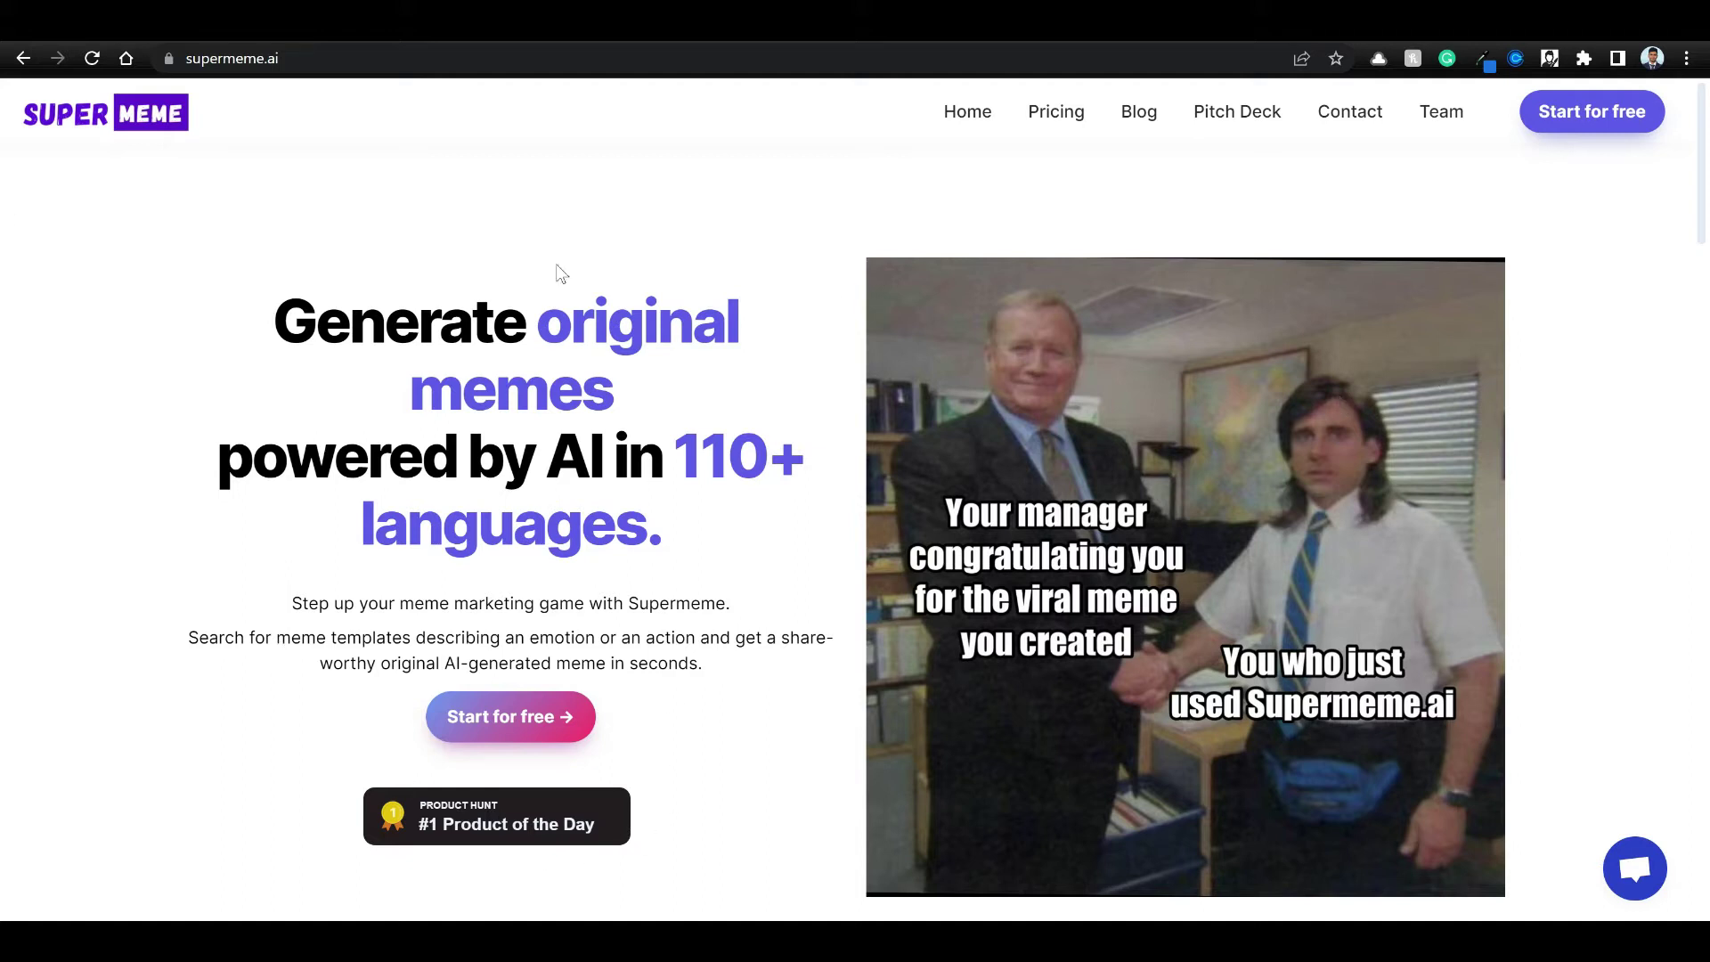
Open Supermeme.ai's meme template search and scroll through the template cards.
click(1615, 116)
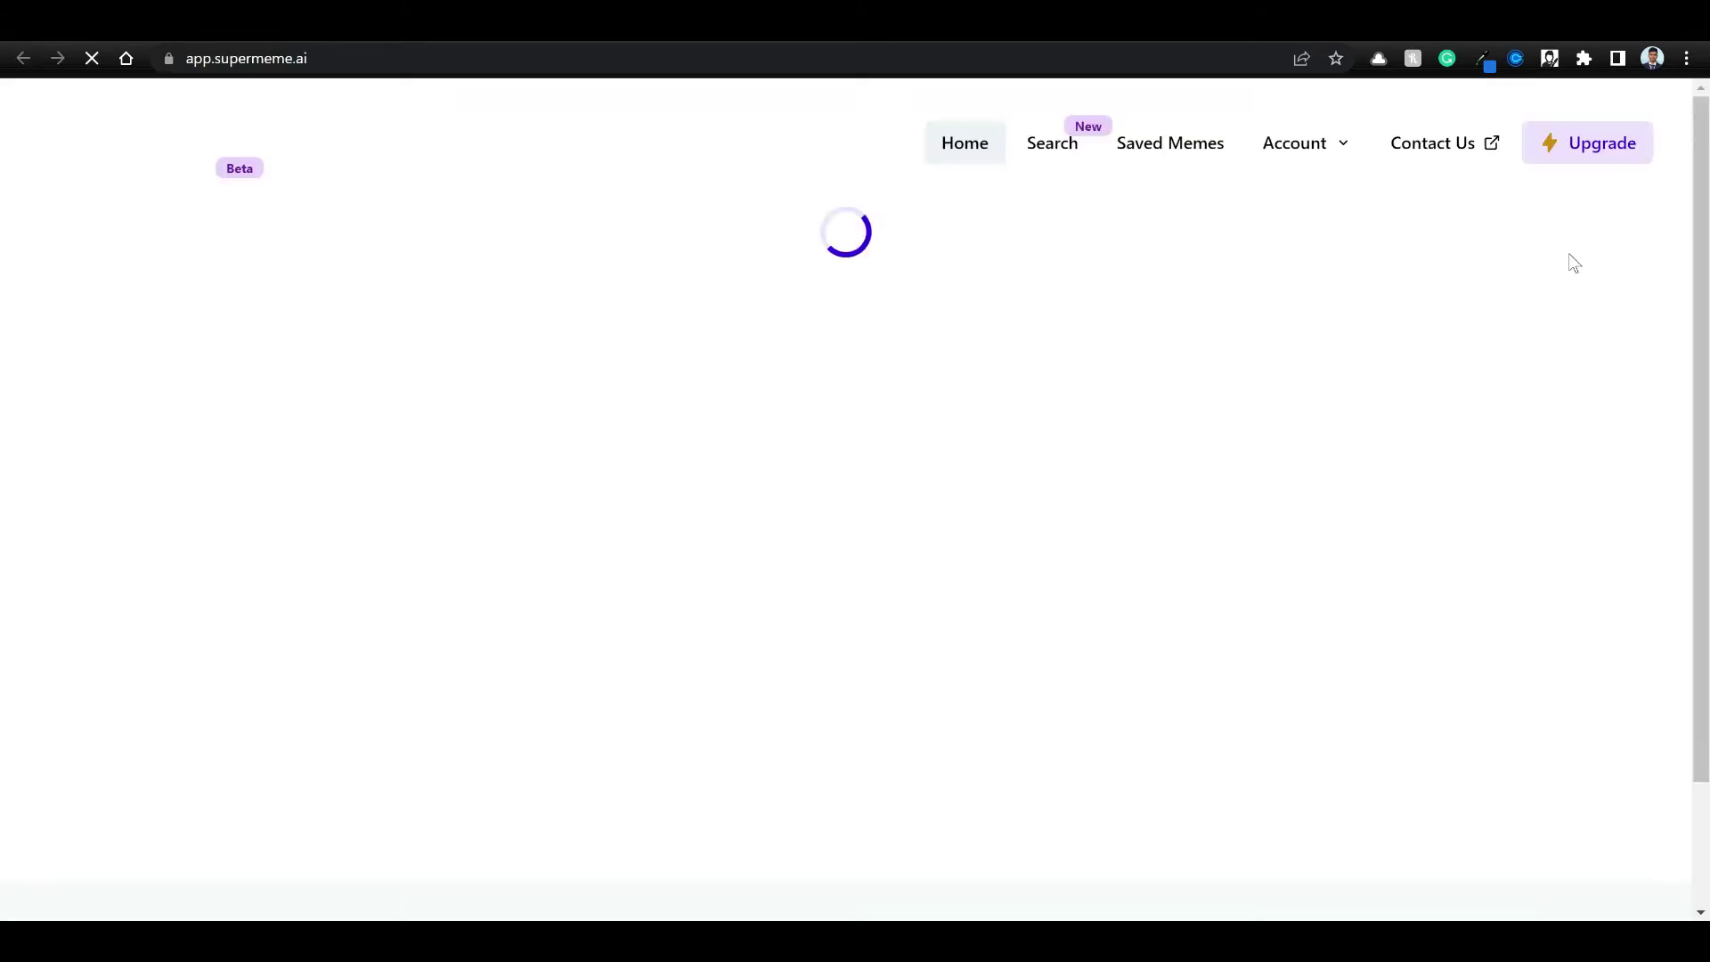
click(1053, 151)
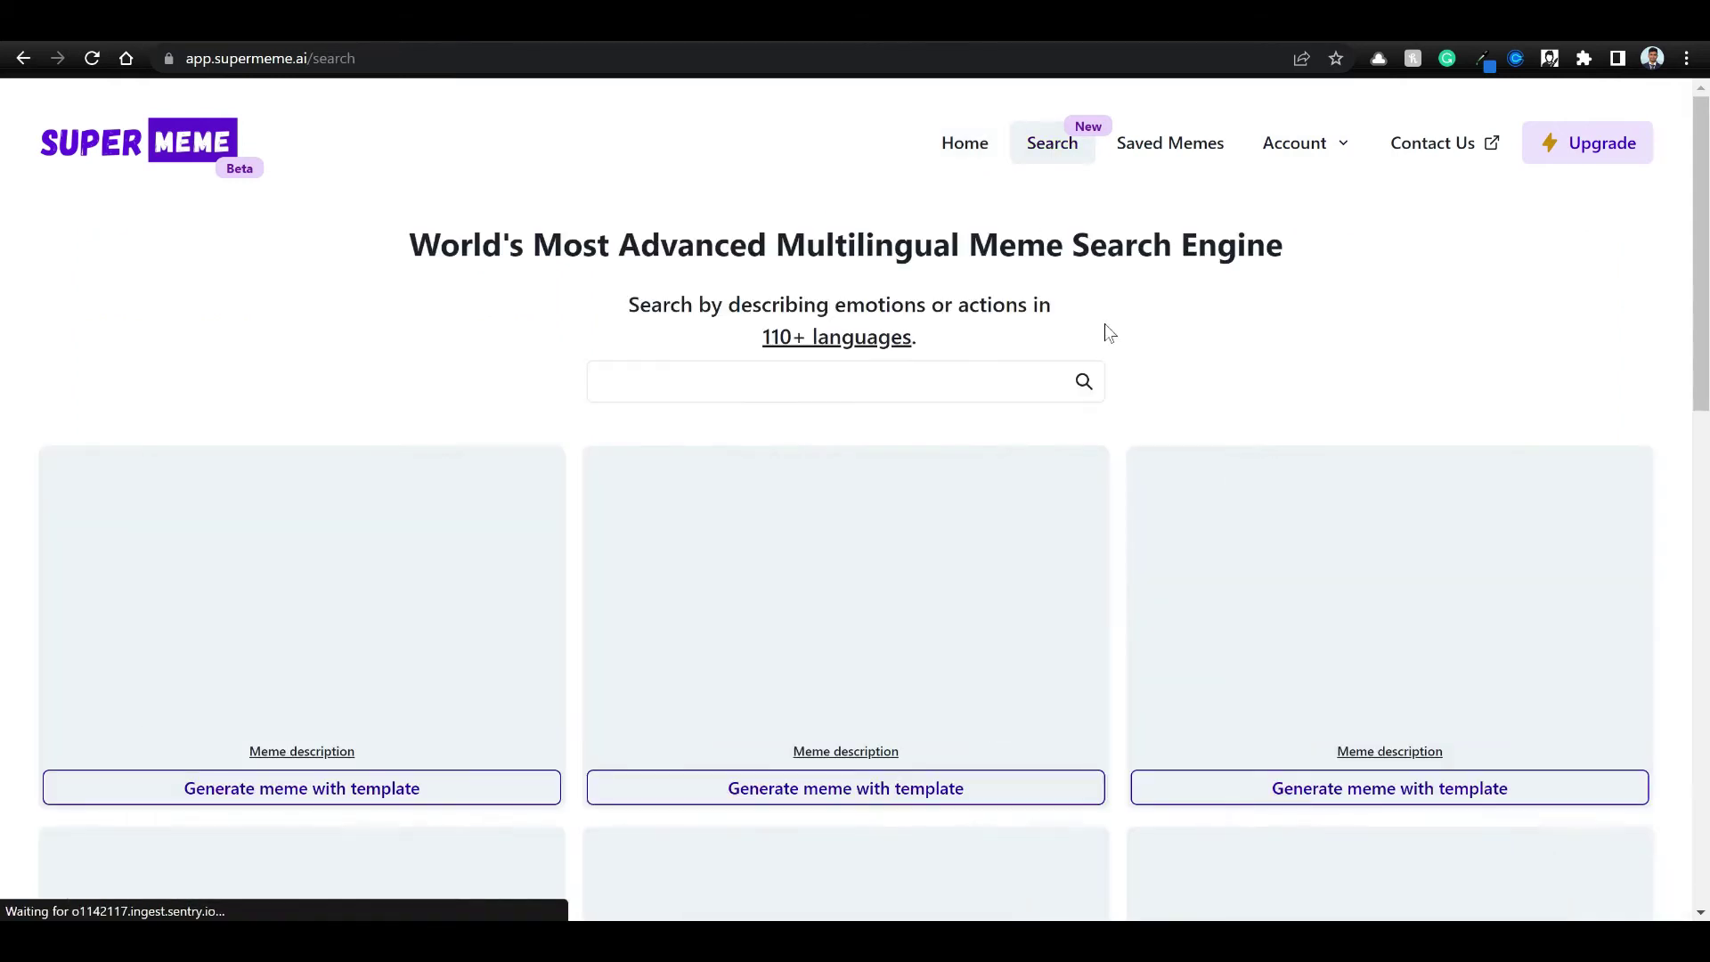
scroll(853, 613, down, 2)
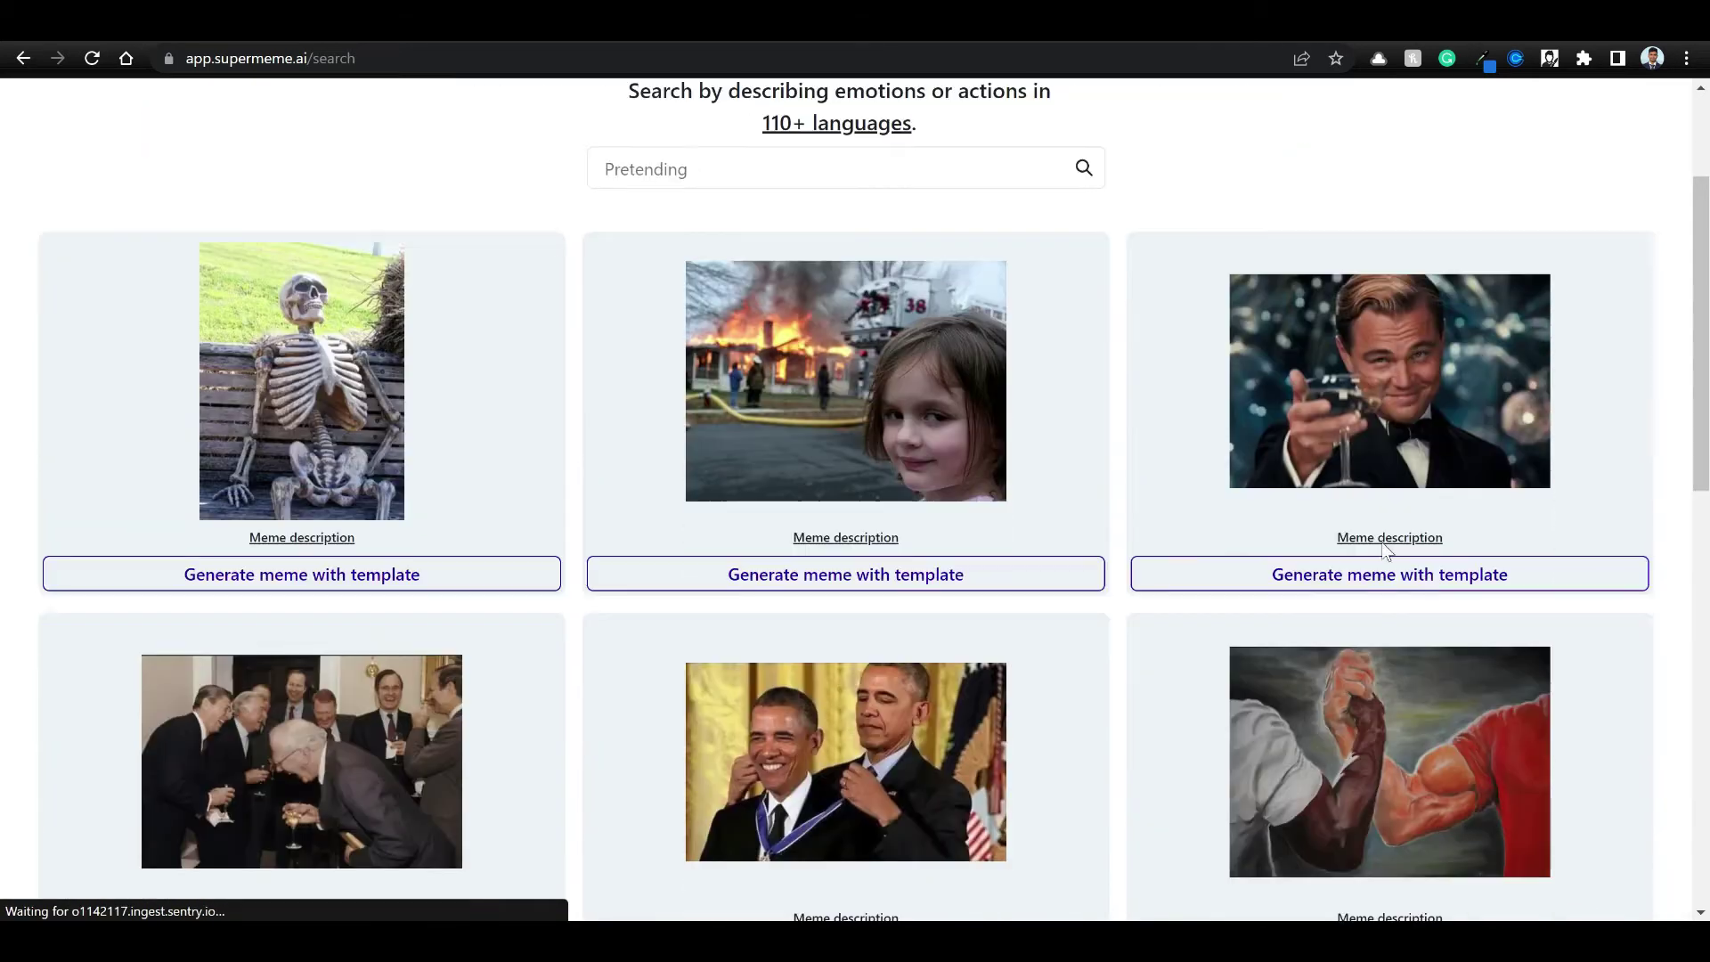
scroll(1360, 536, down, 1)
scroll(1359, 536, down, 1)
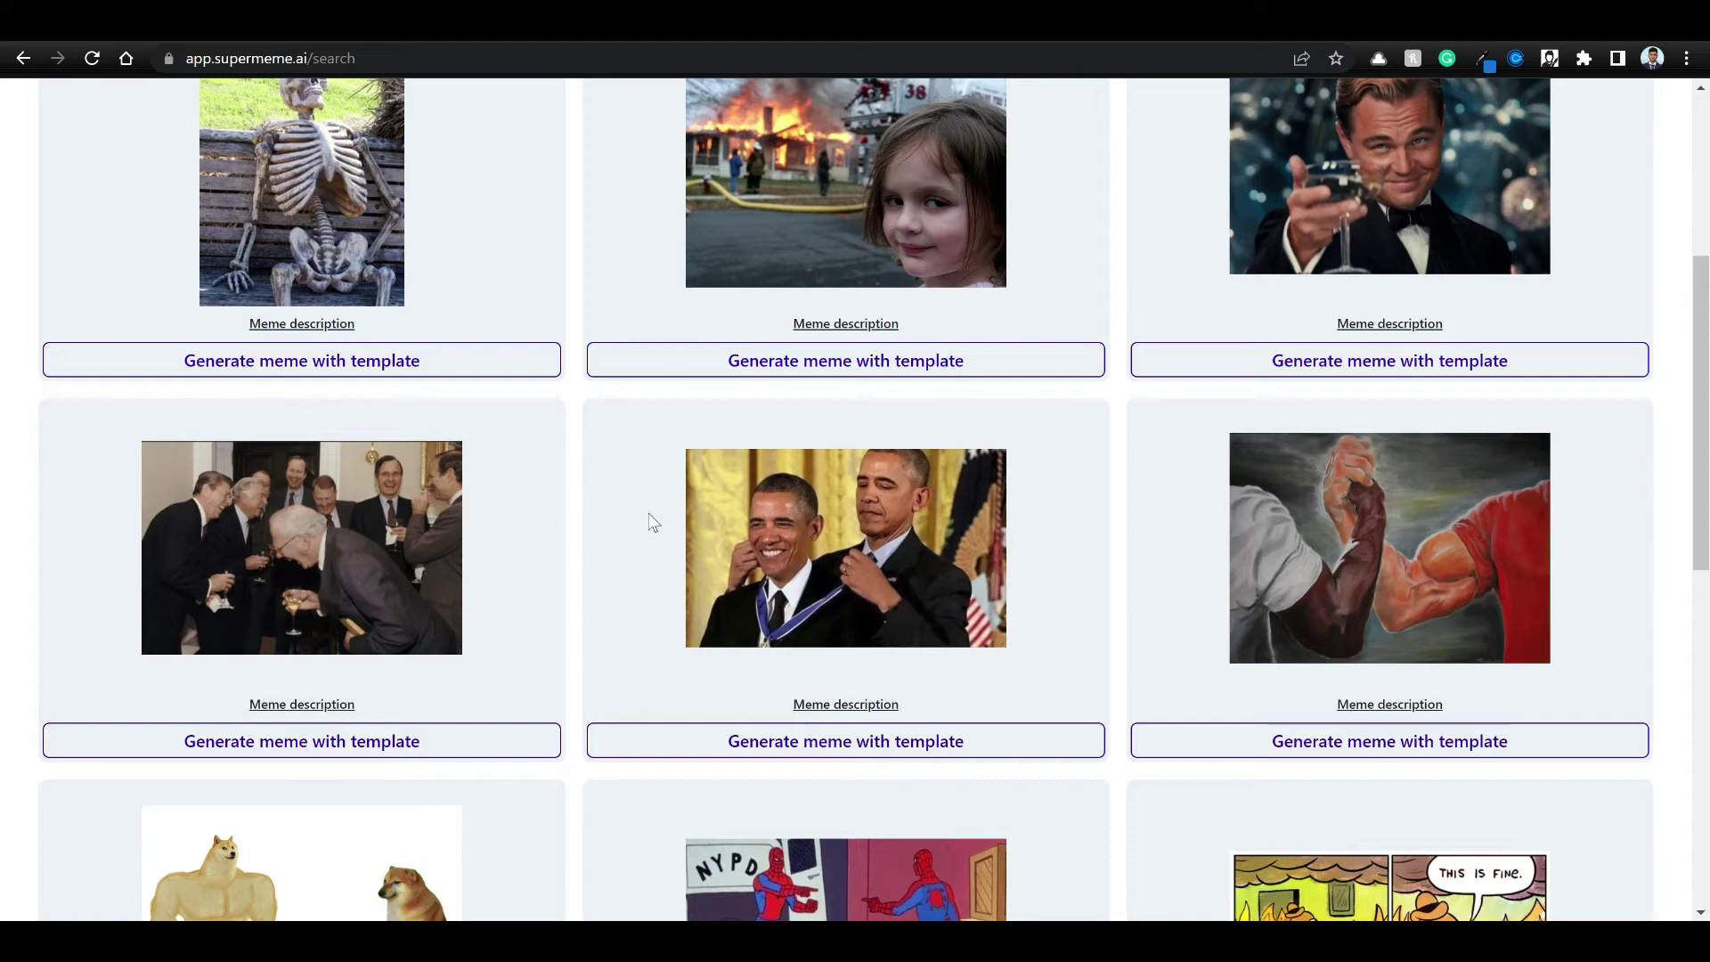
scroll(650, 525, down, 1)
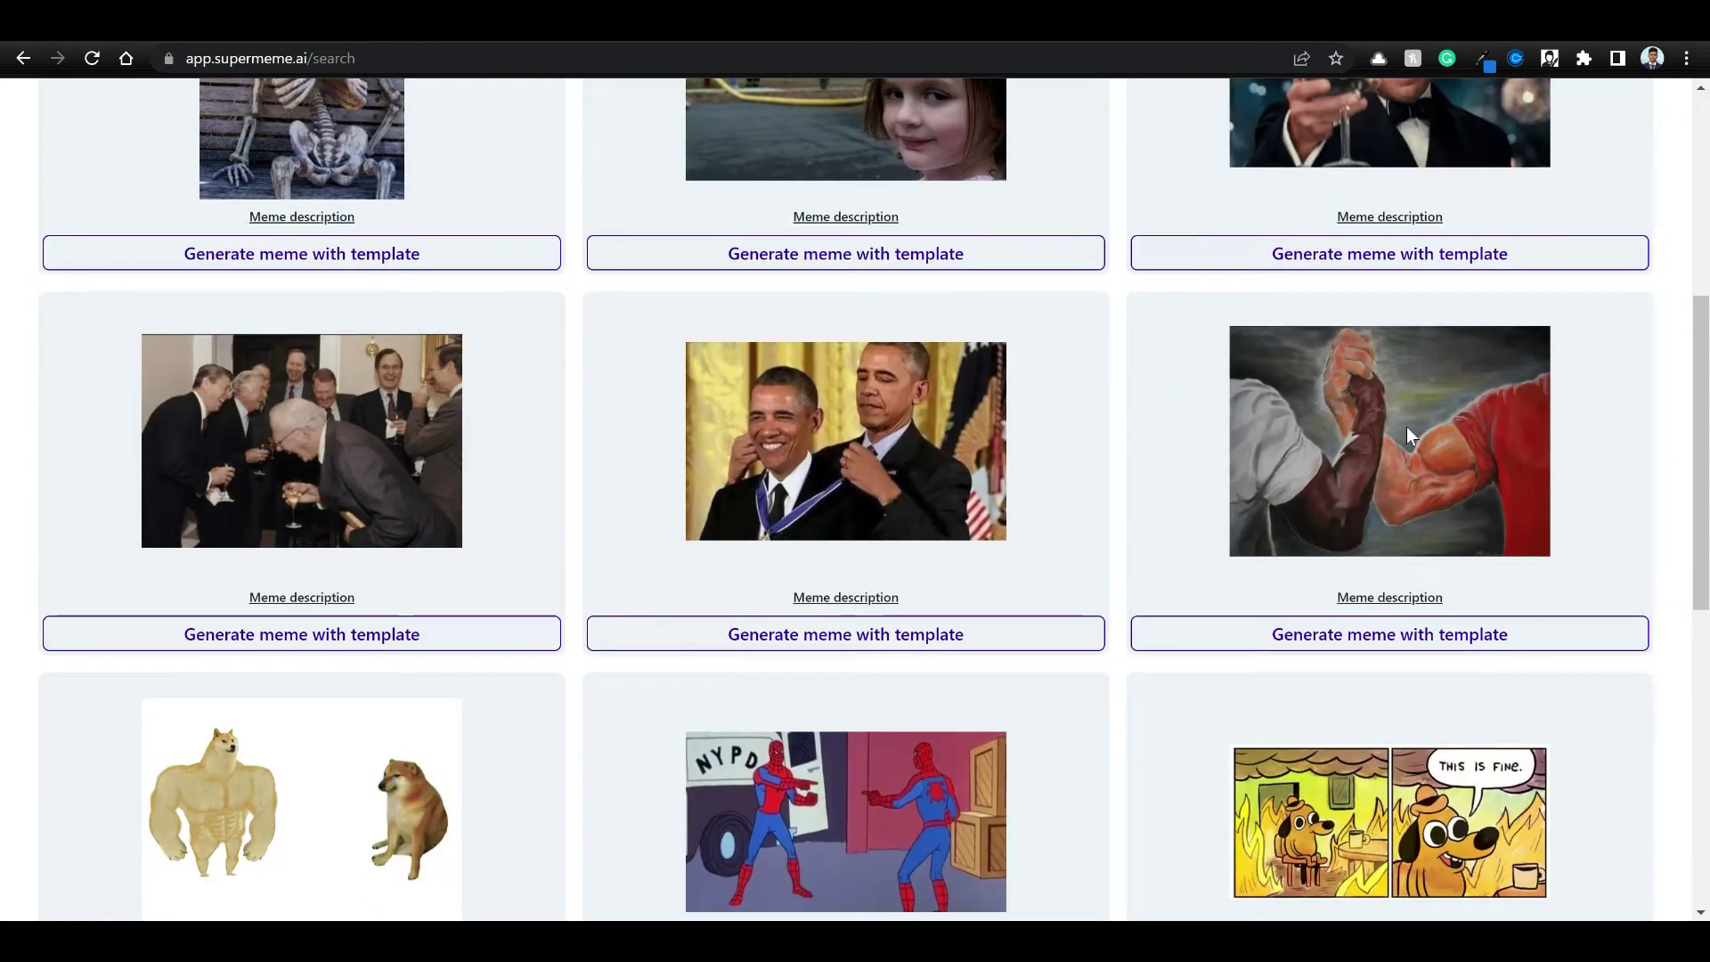
scroll(1407, 428, up, 6)
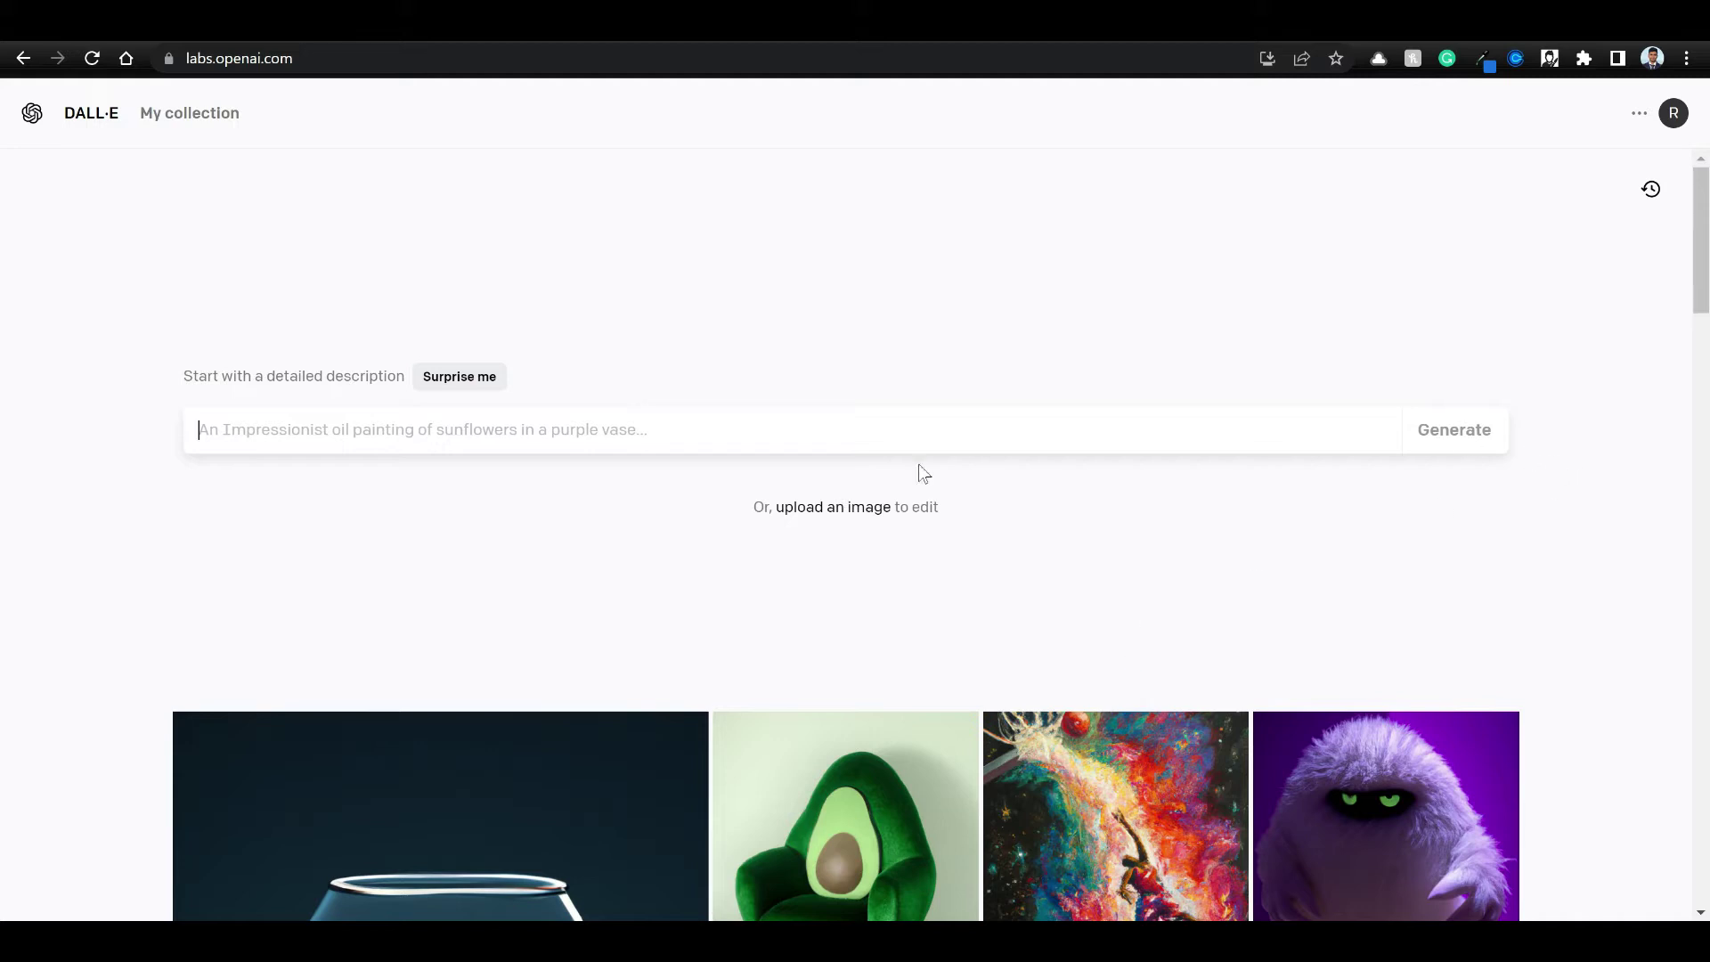
Upload Chainsaw-Bear.png, accept the square crop, and open it in the image editor.
click(823, 513)
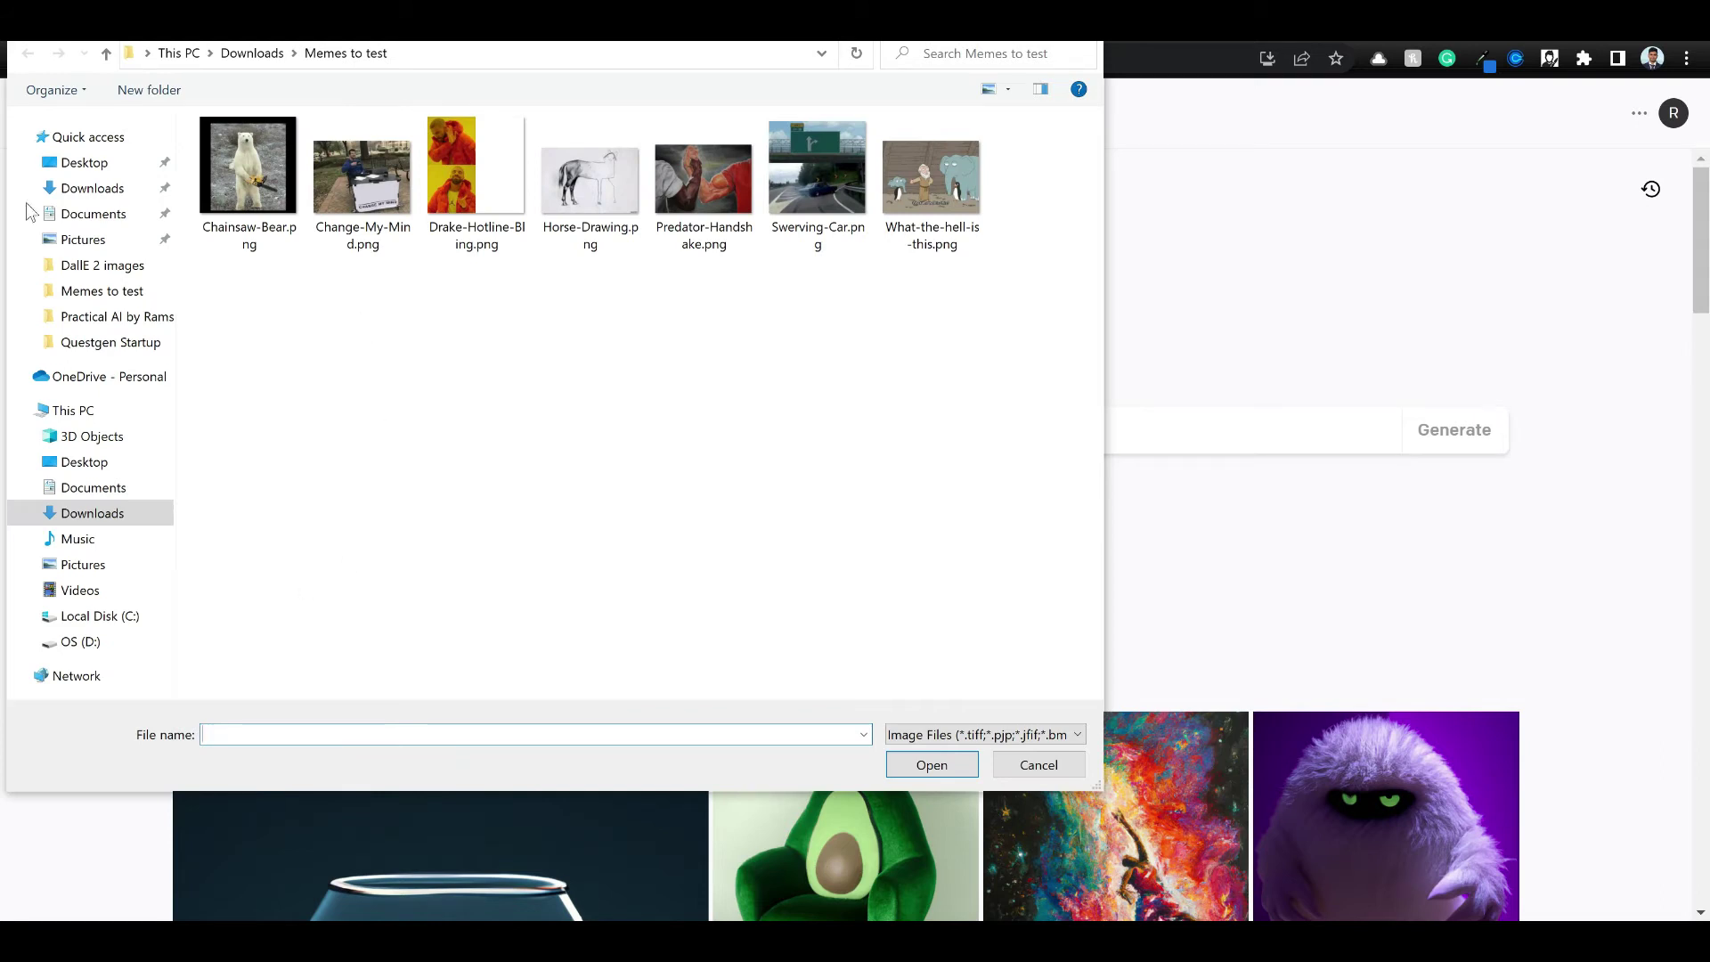
click(269, 210)
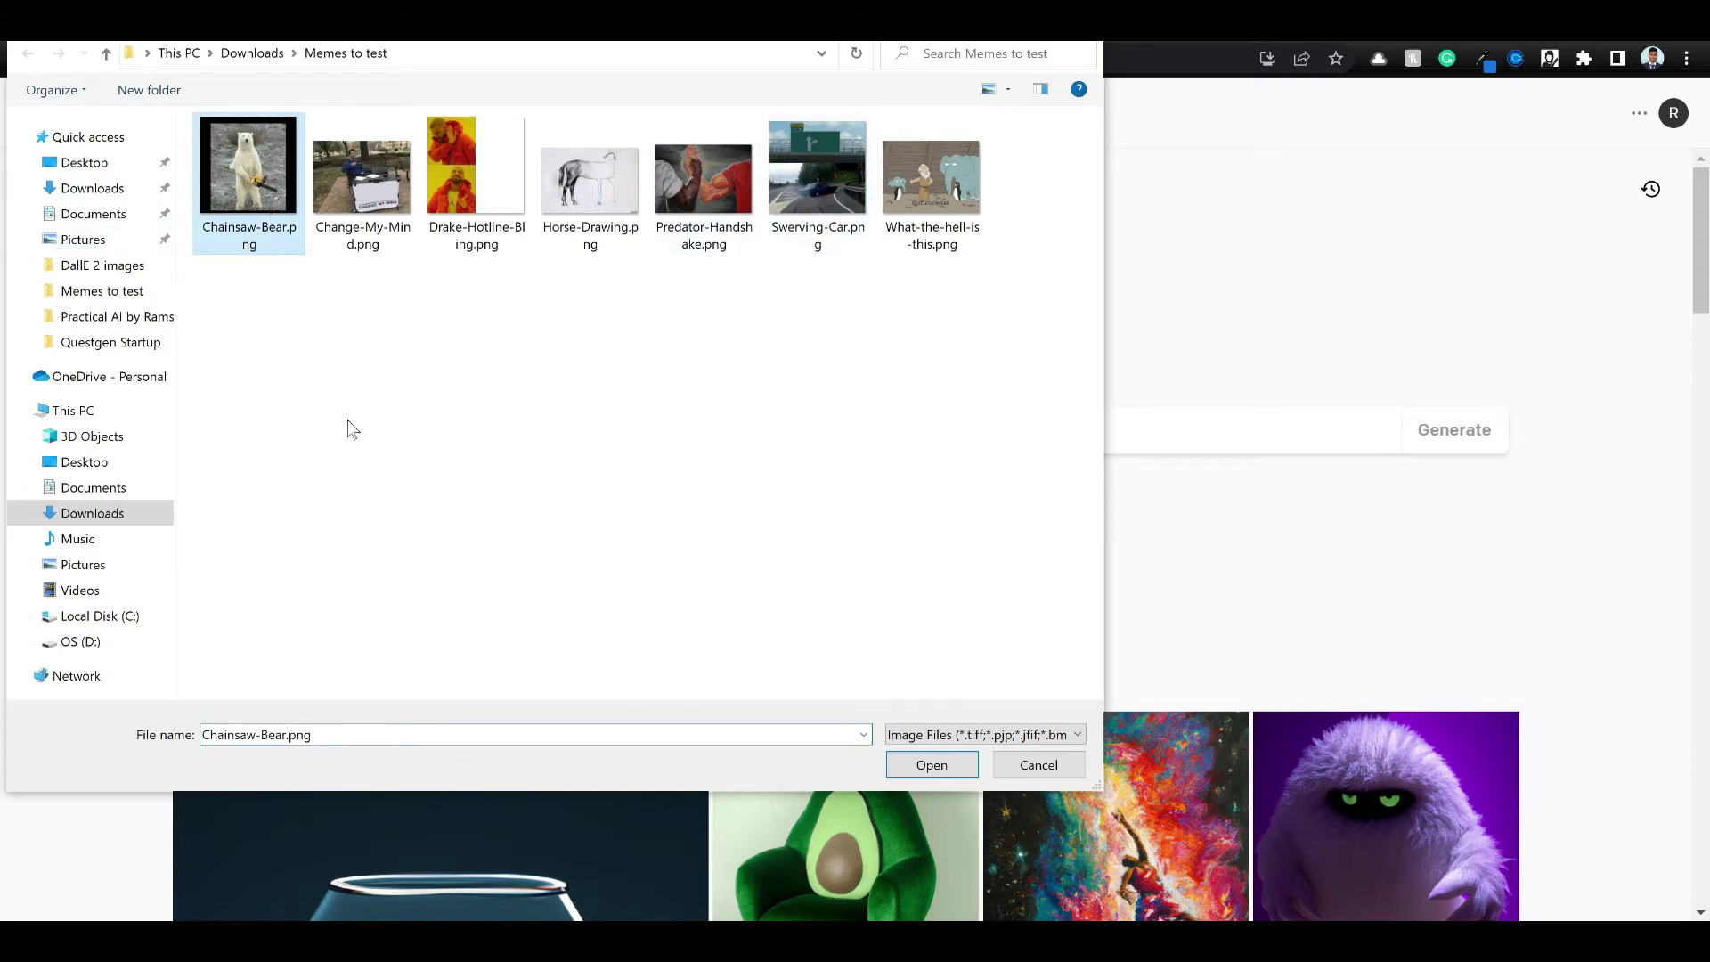
click(931, 764)
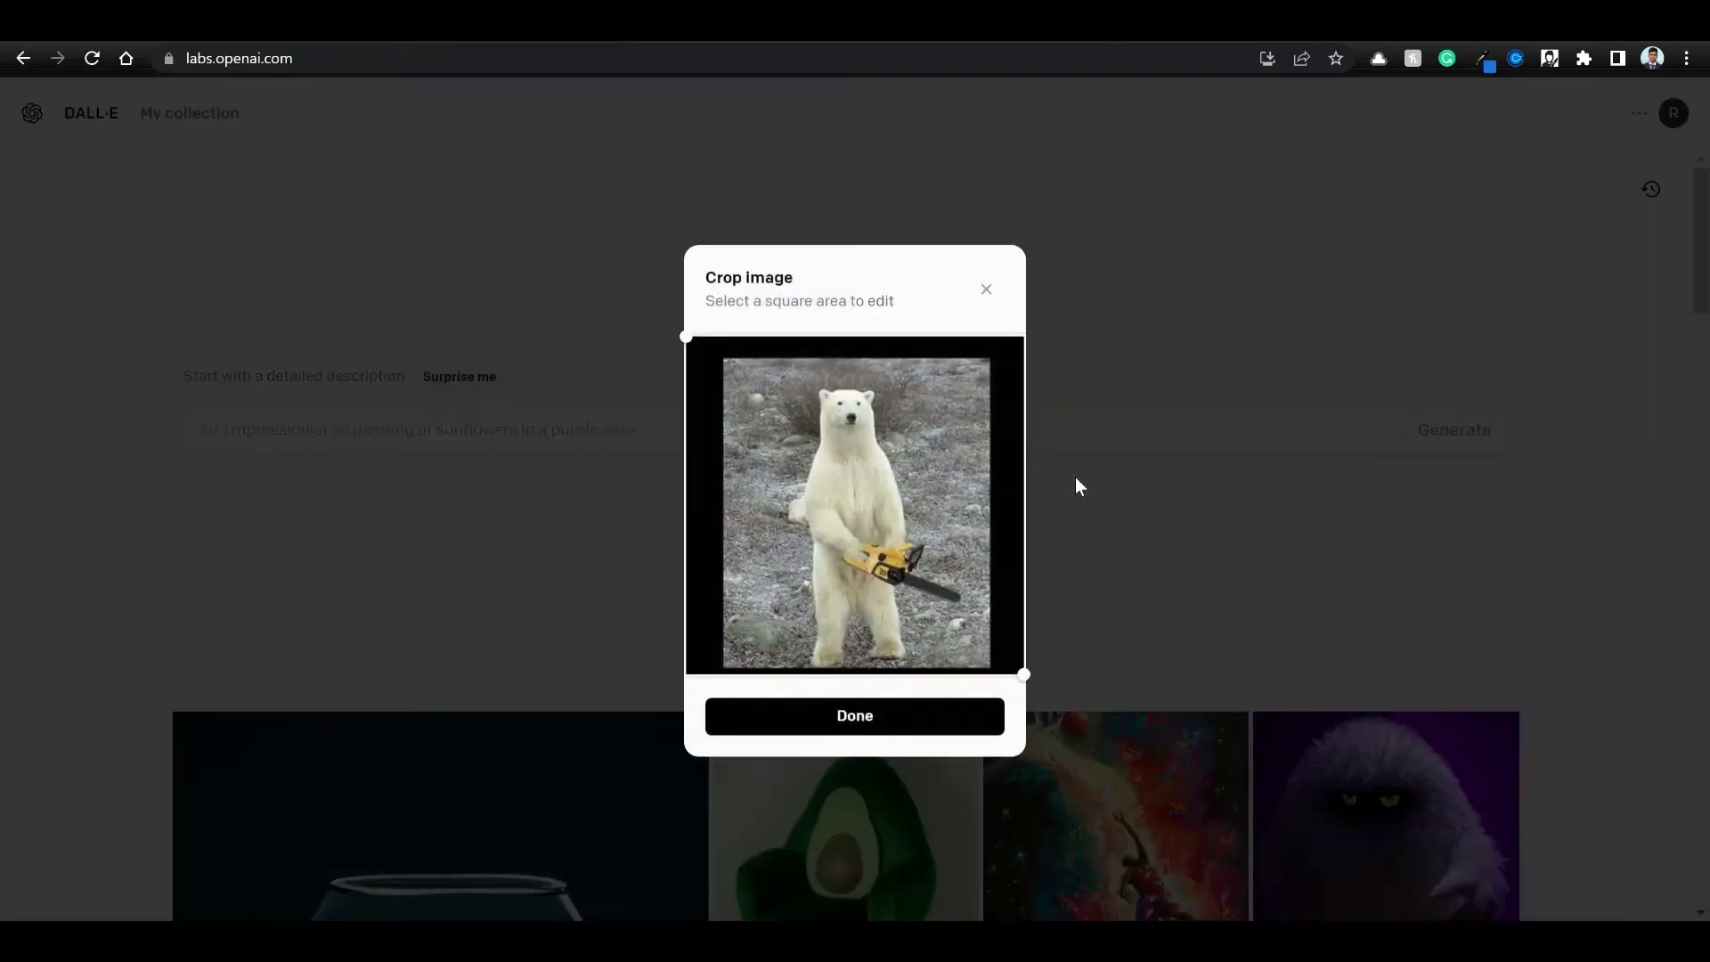
click(874, 718)
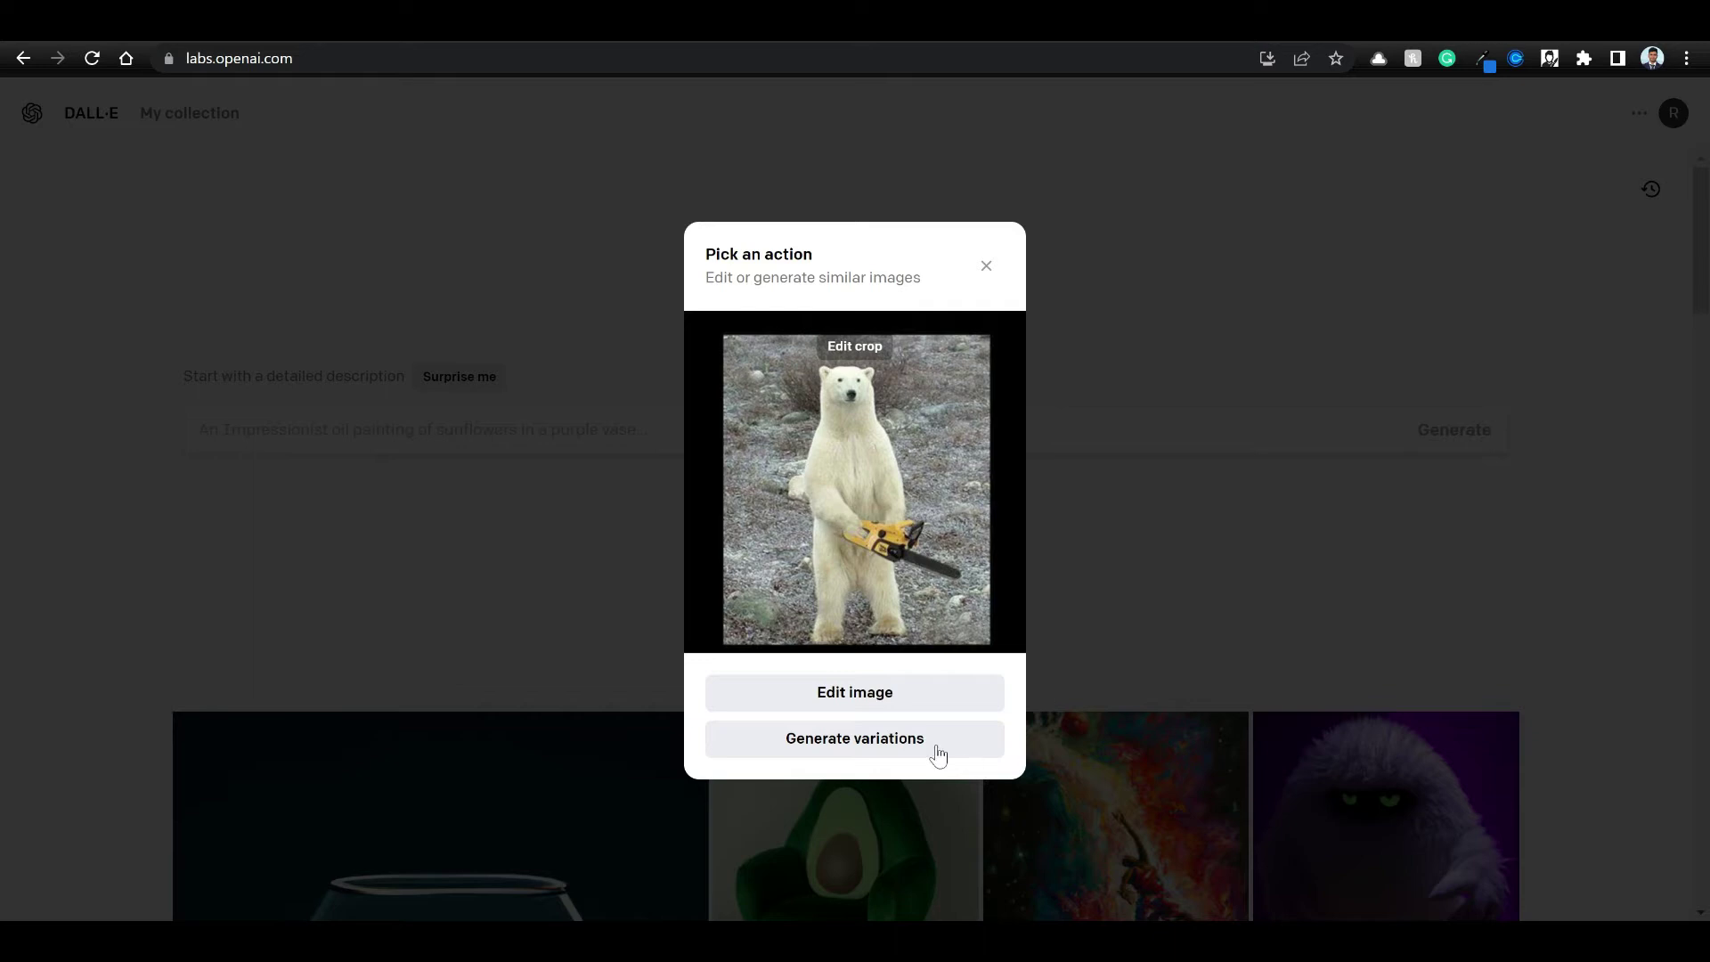
click(886, 703)
Erase the chainsaw from the bear's paws and enter the prompt 'Repalce with a sword'.
click(878, 702)
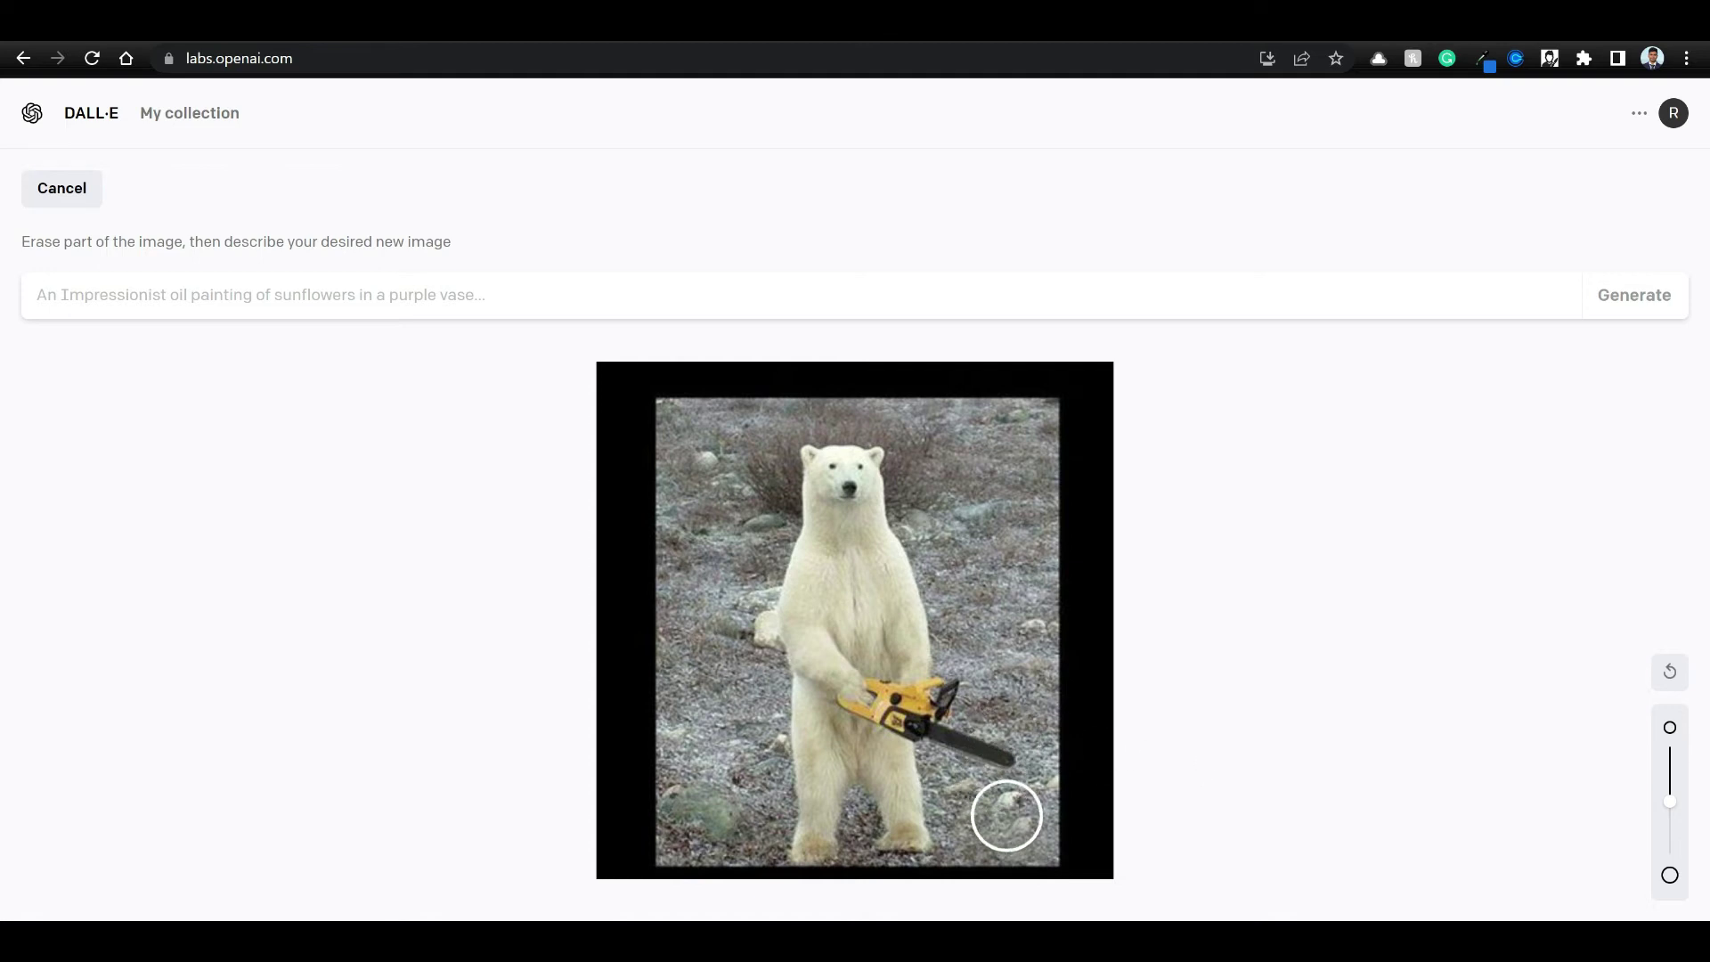
mouse_move(1005, 764)
mouse_down()
mouse_move(846, 709)
mouse_move(932, 693)
mouse_up()
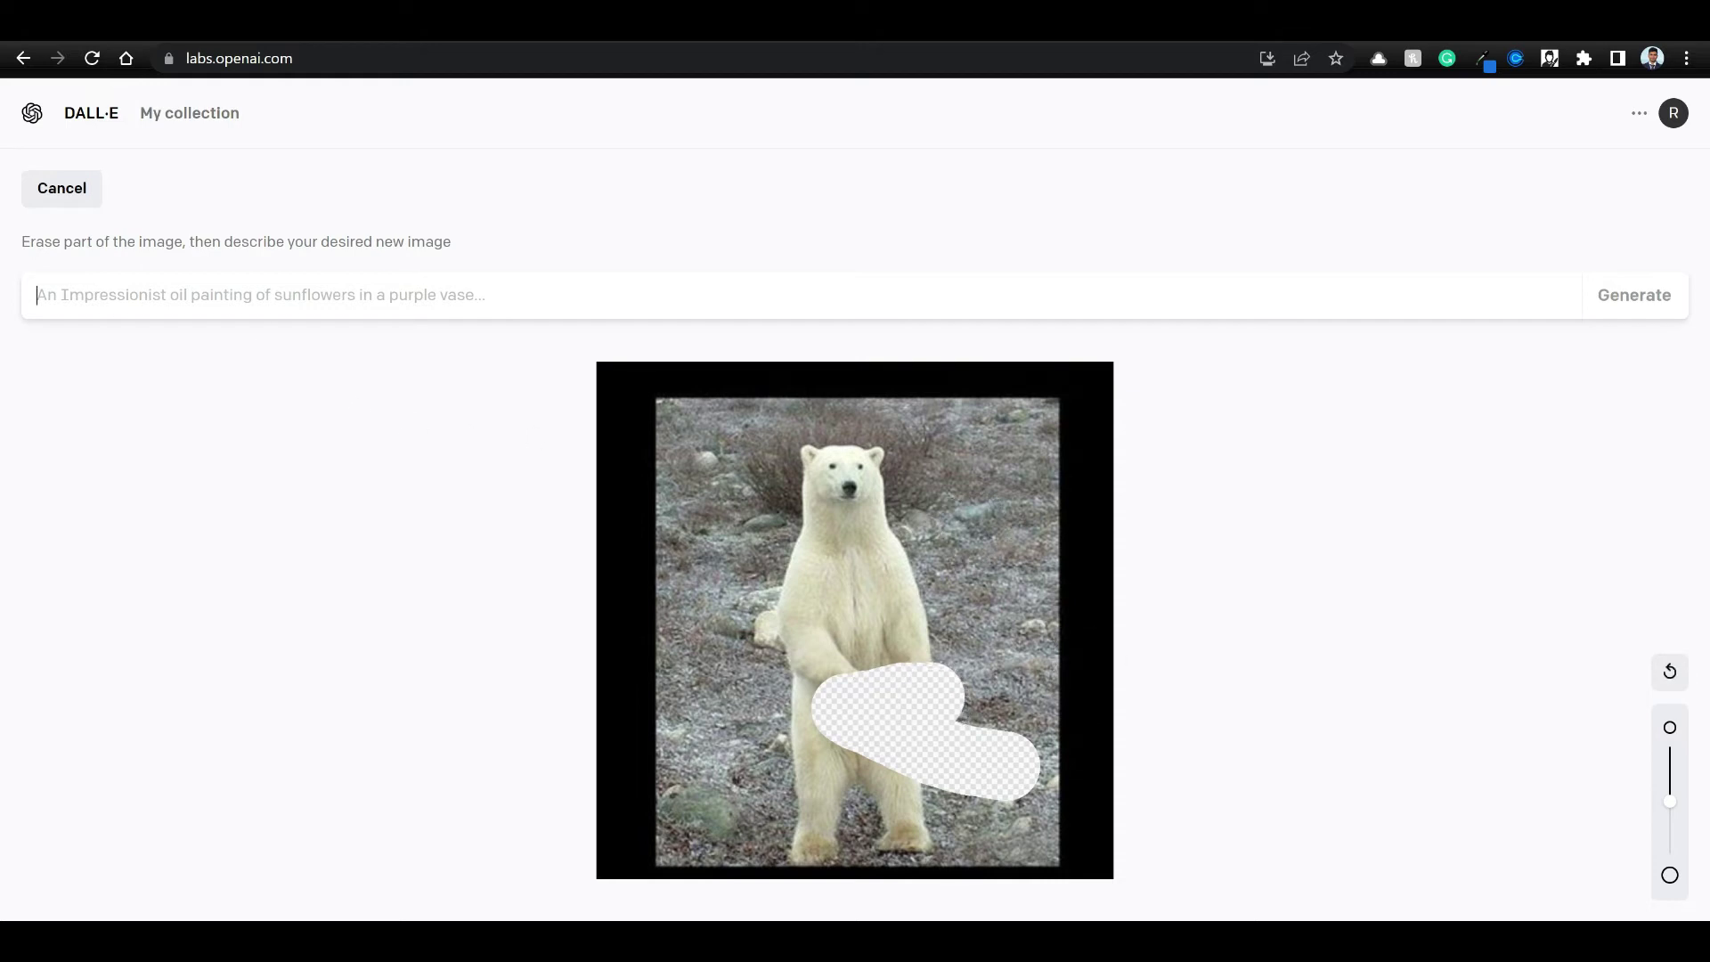
text(a)
key(BackSpace)
text(Repalce)
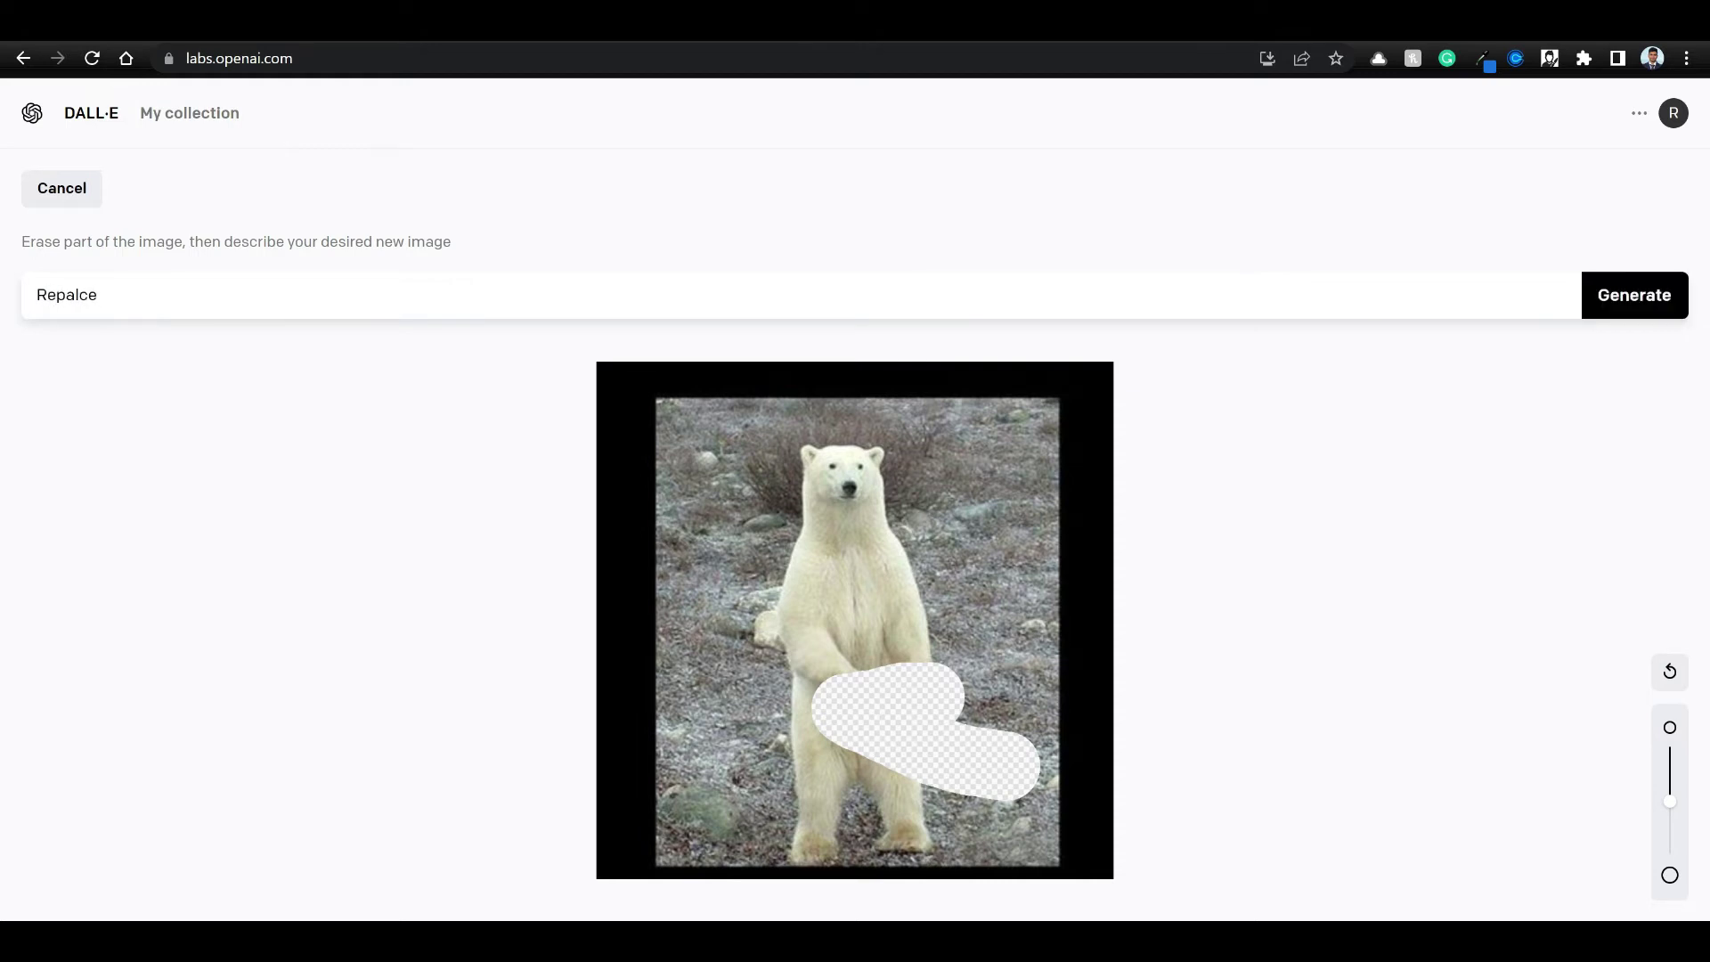
text( with a sword)
Generate the sword variations and save the bottom-left red-hilted sword result to the collection.
click(1642, 304)
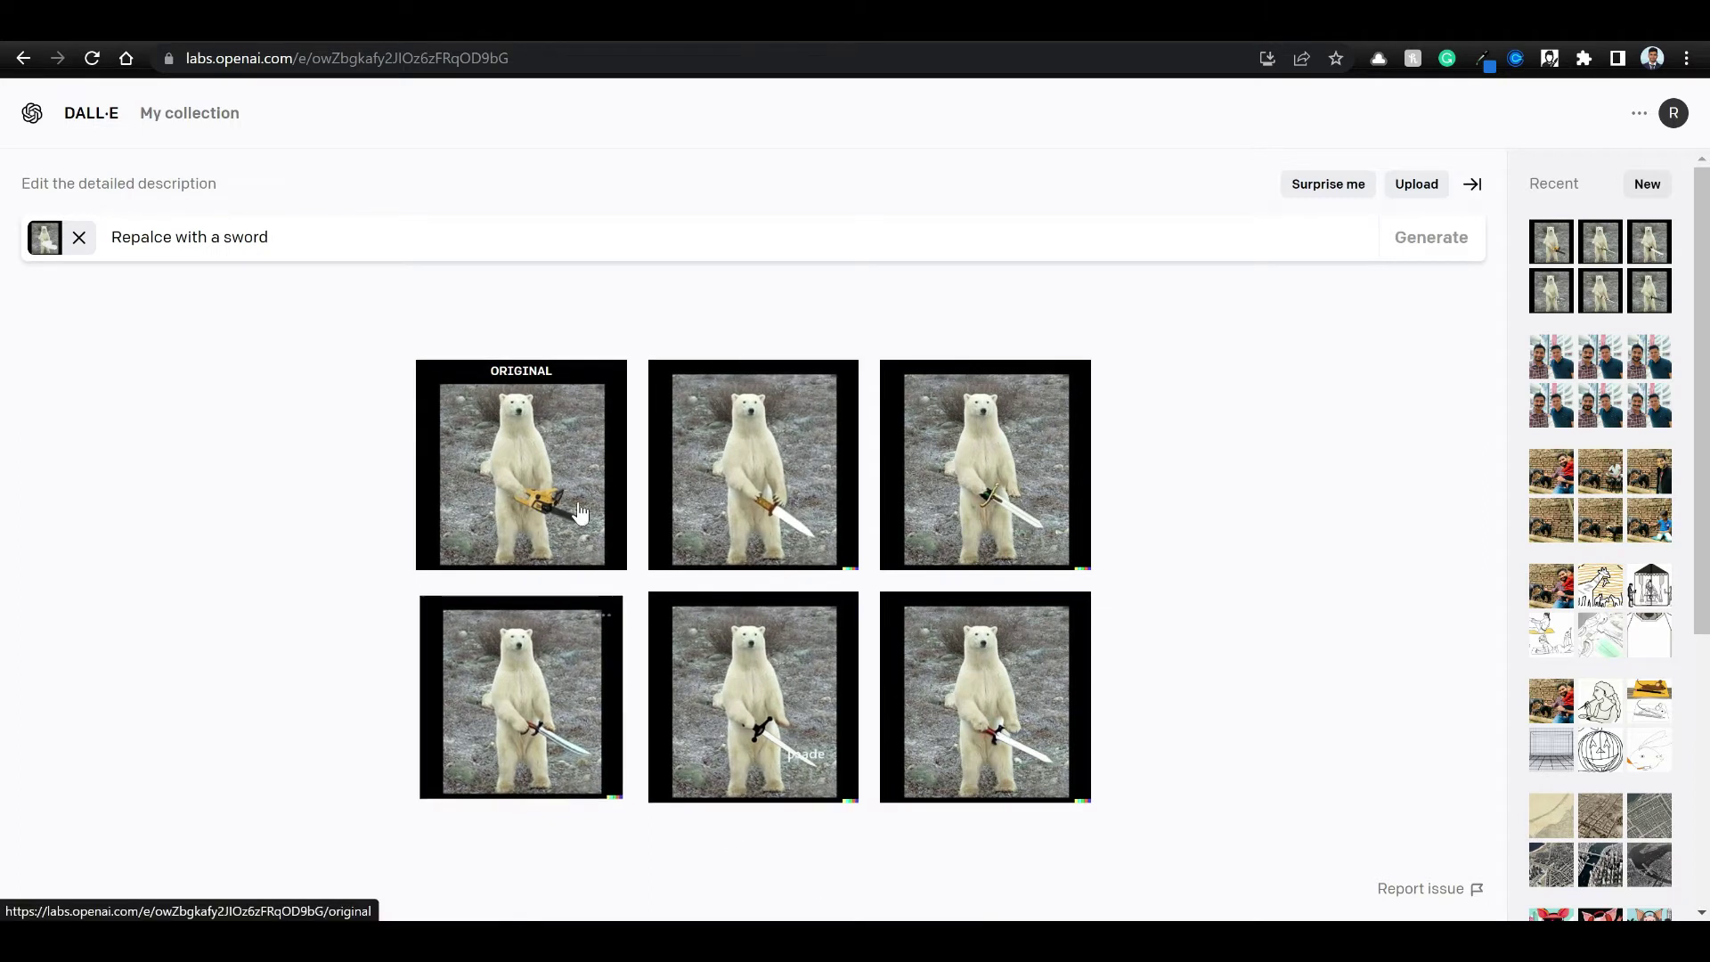
click(536, 688)
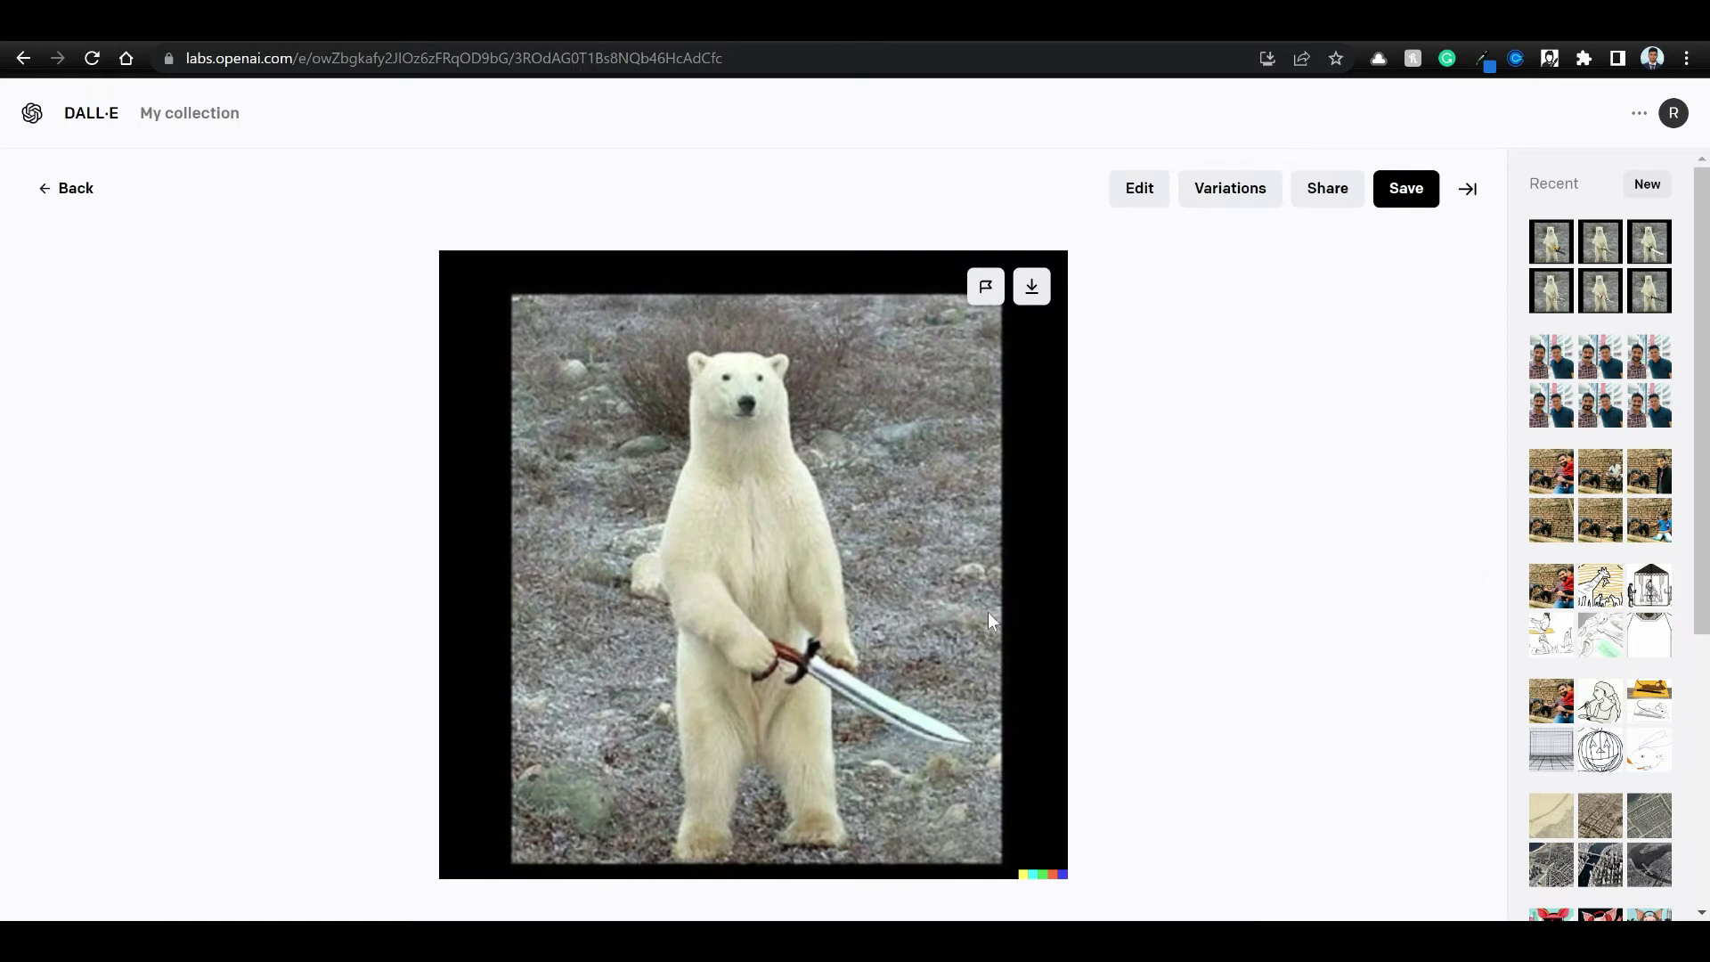
click(1403, 186)
click(1407, 189)
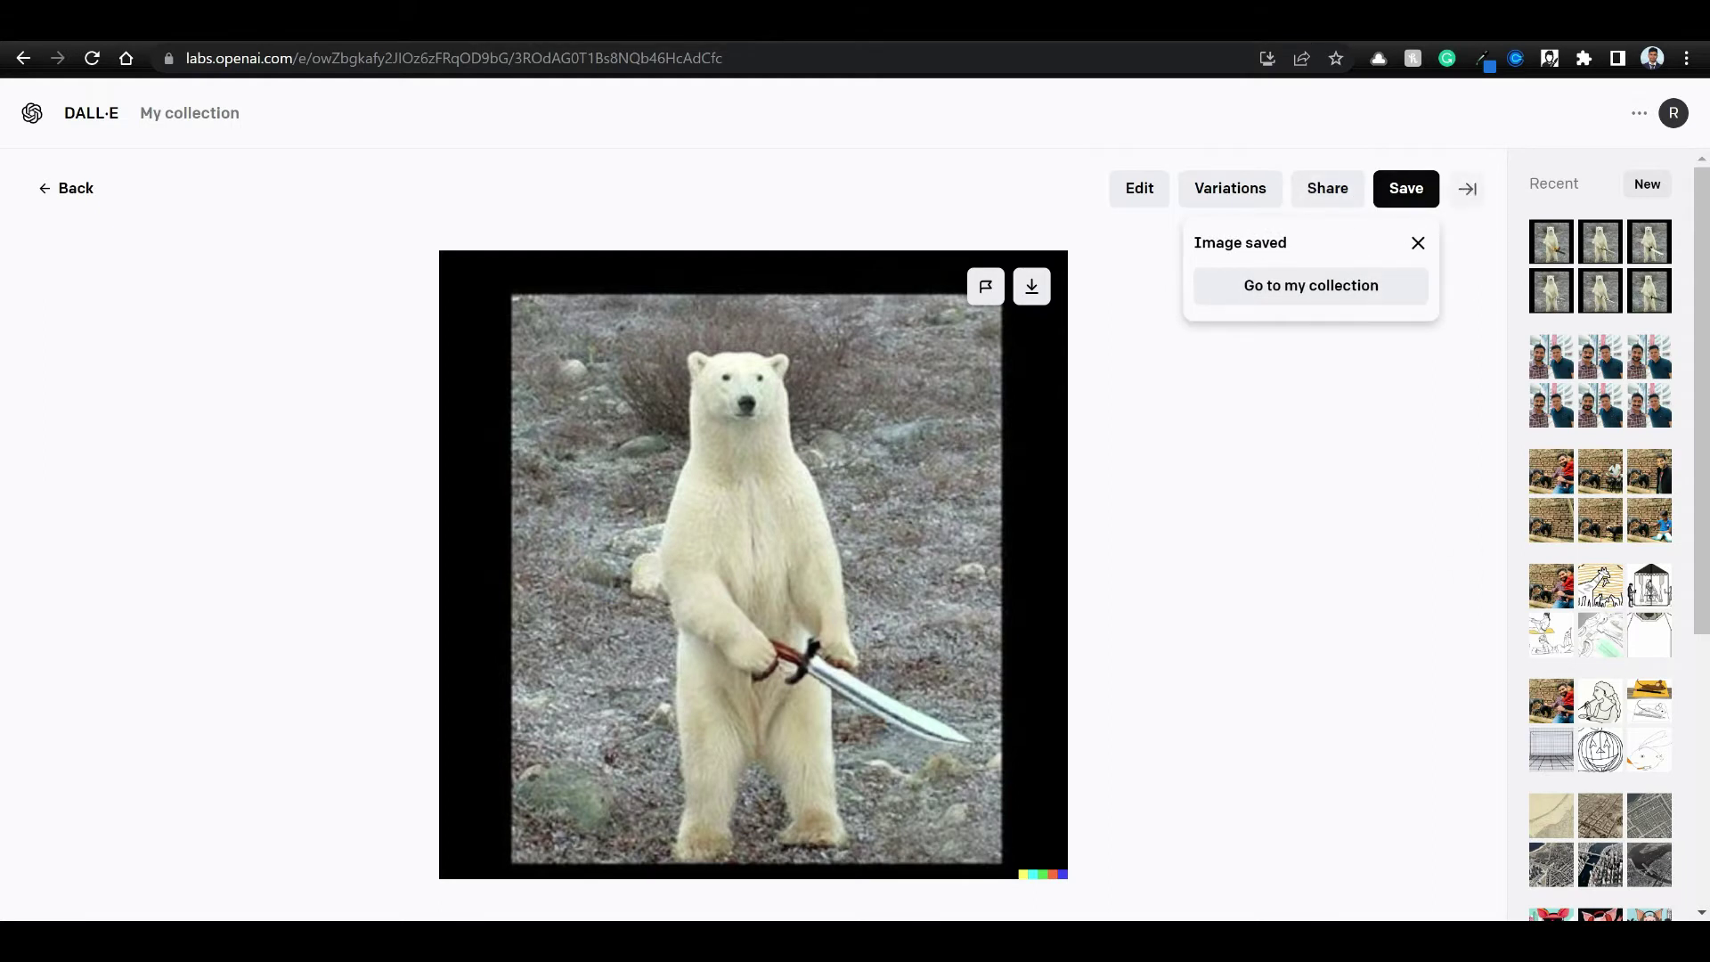
Download the sword image as a PNG file and return to the variations grid.
click(1033, 289)
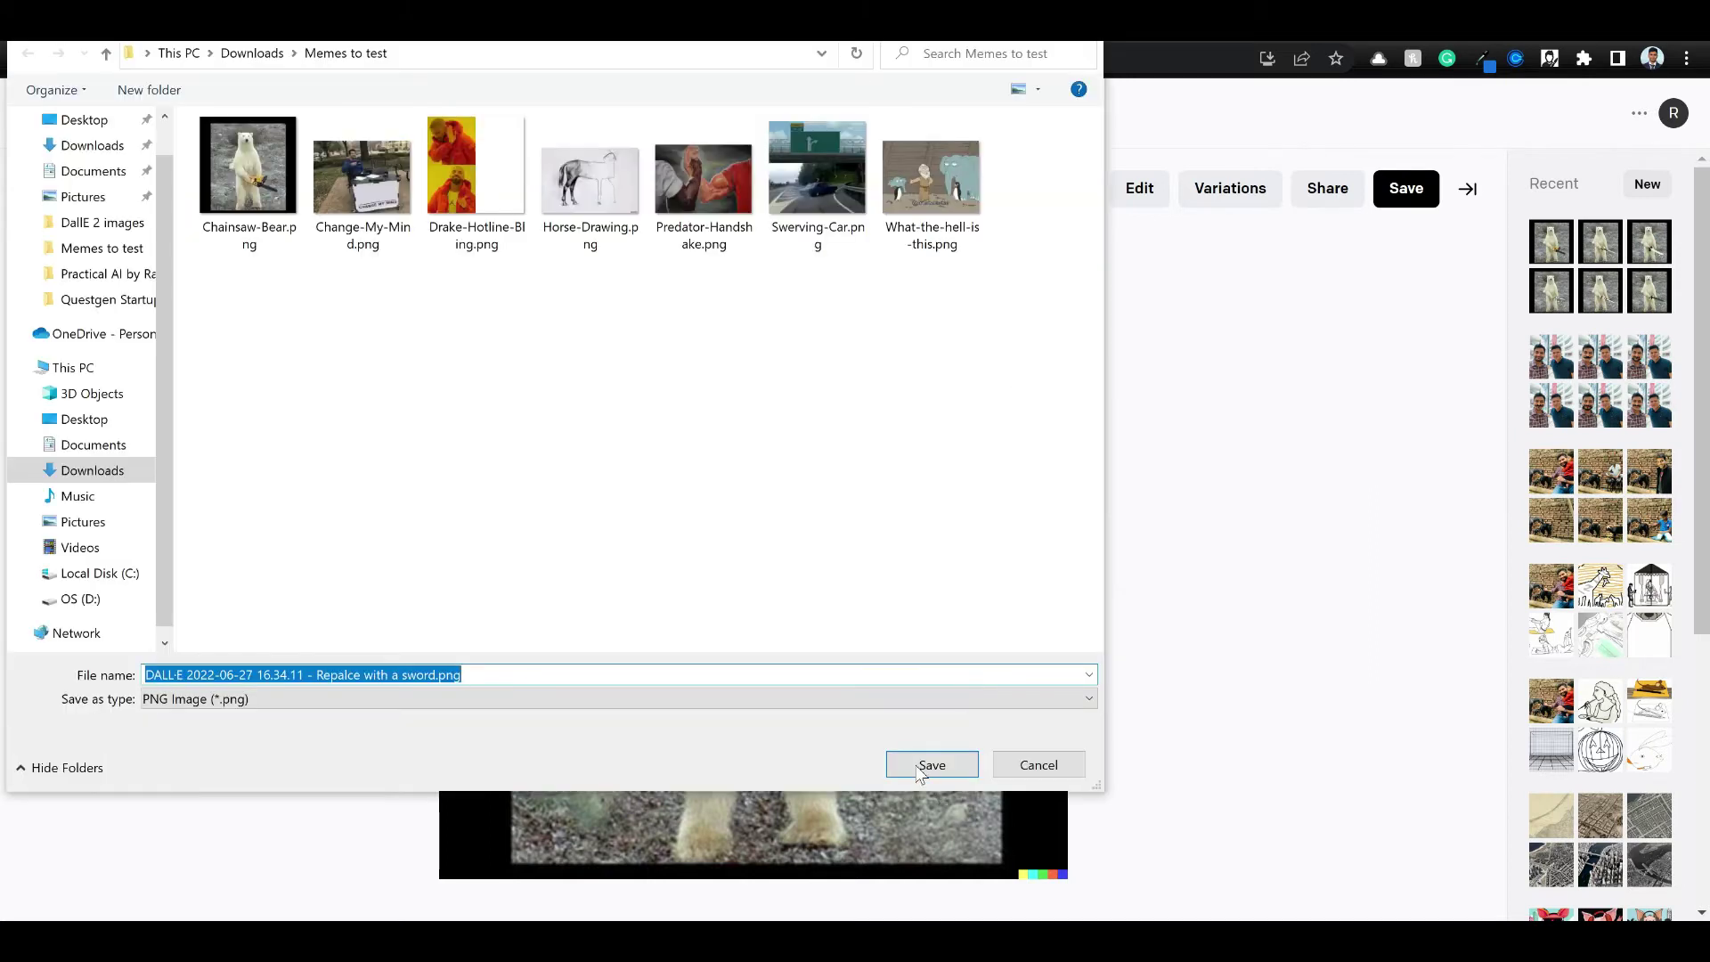
click(926, 766)
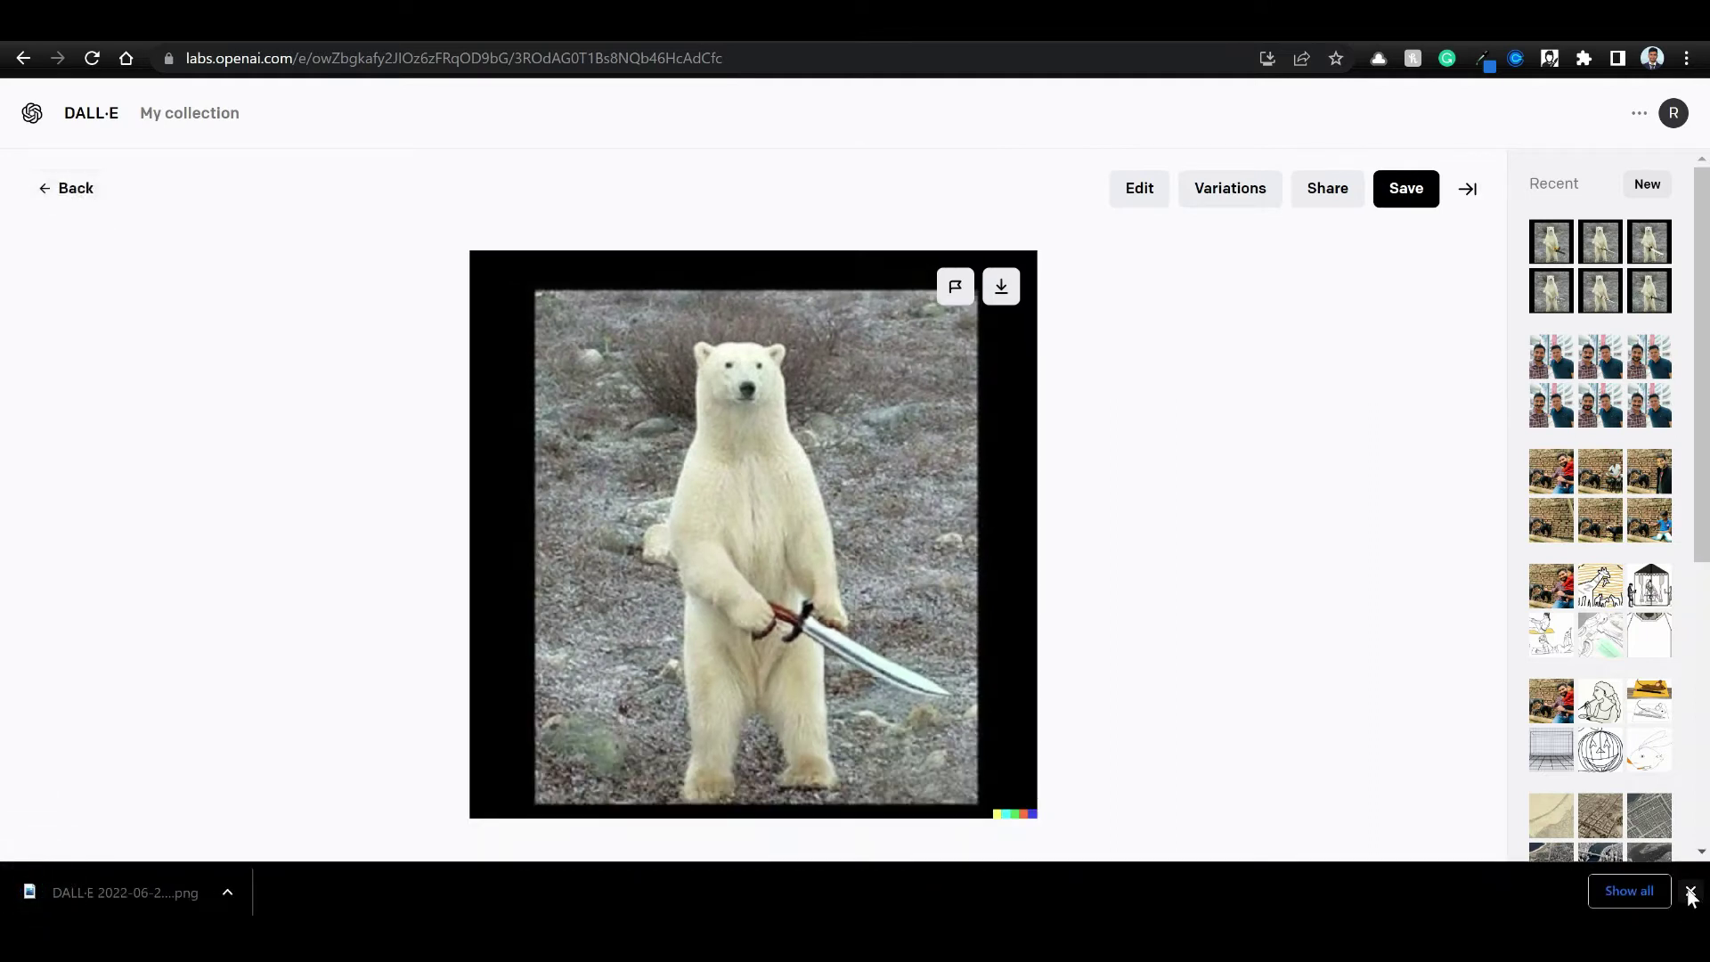
click(1691, 892)
click(55, 198)
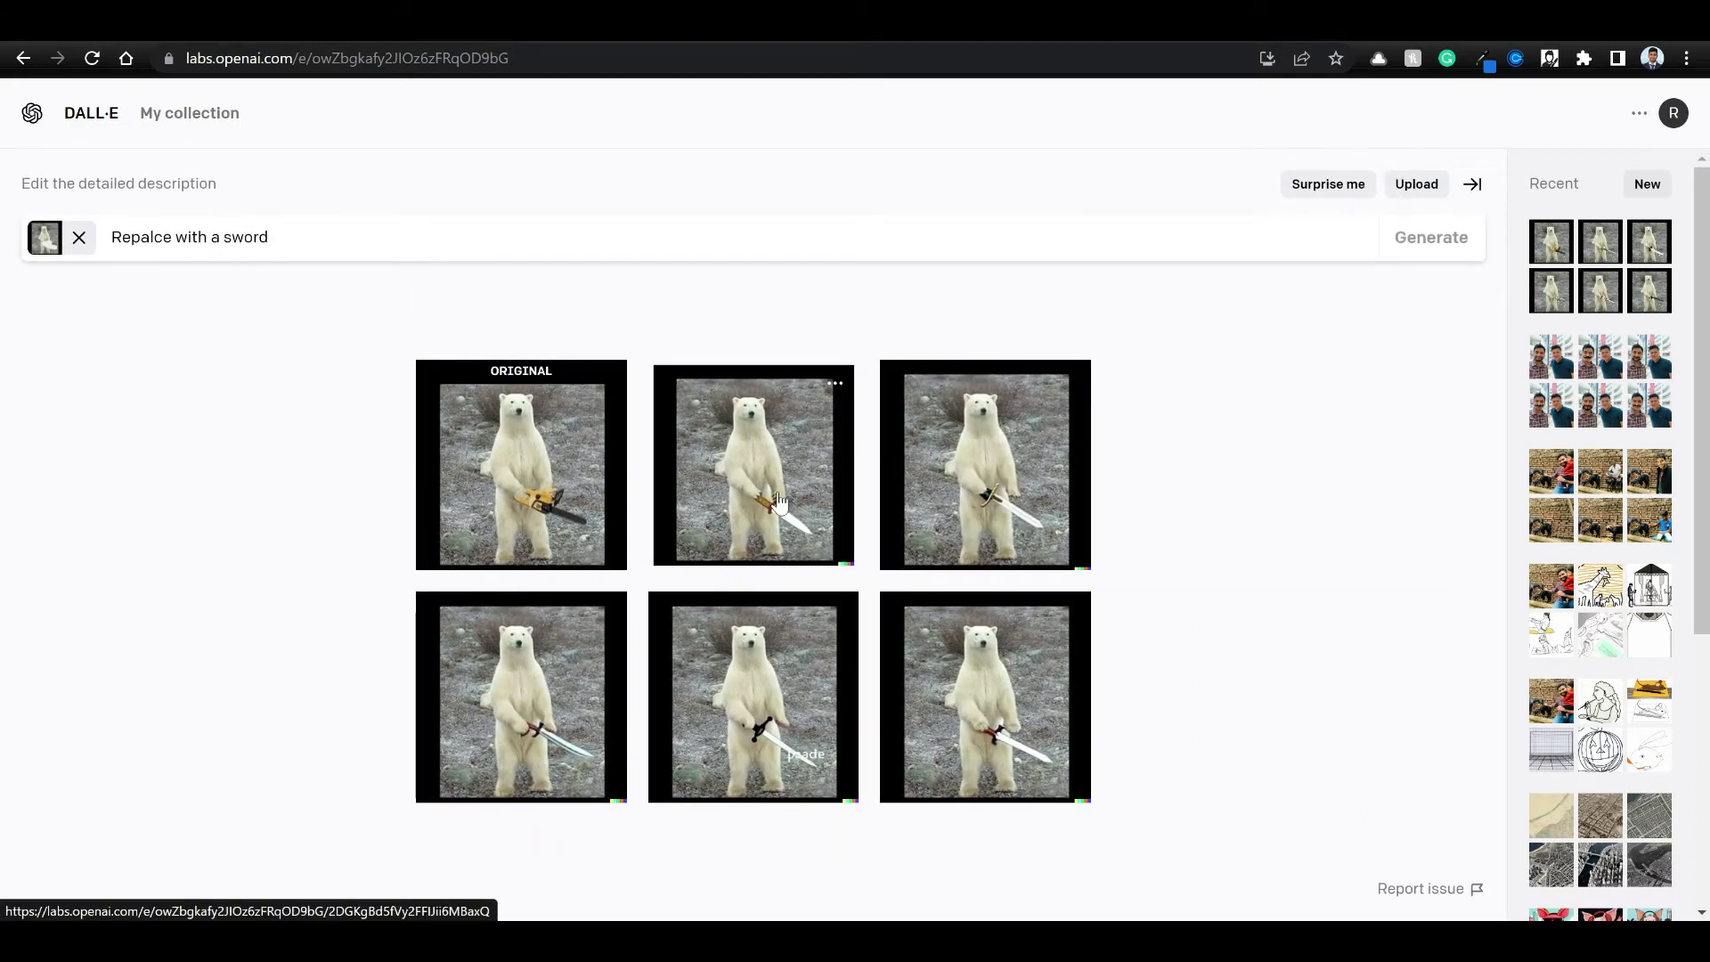
Preview the knife and green-hilted sword variations, then remove the bear image from the prompt.
click(818, 491)
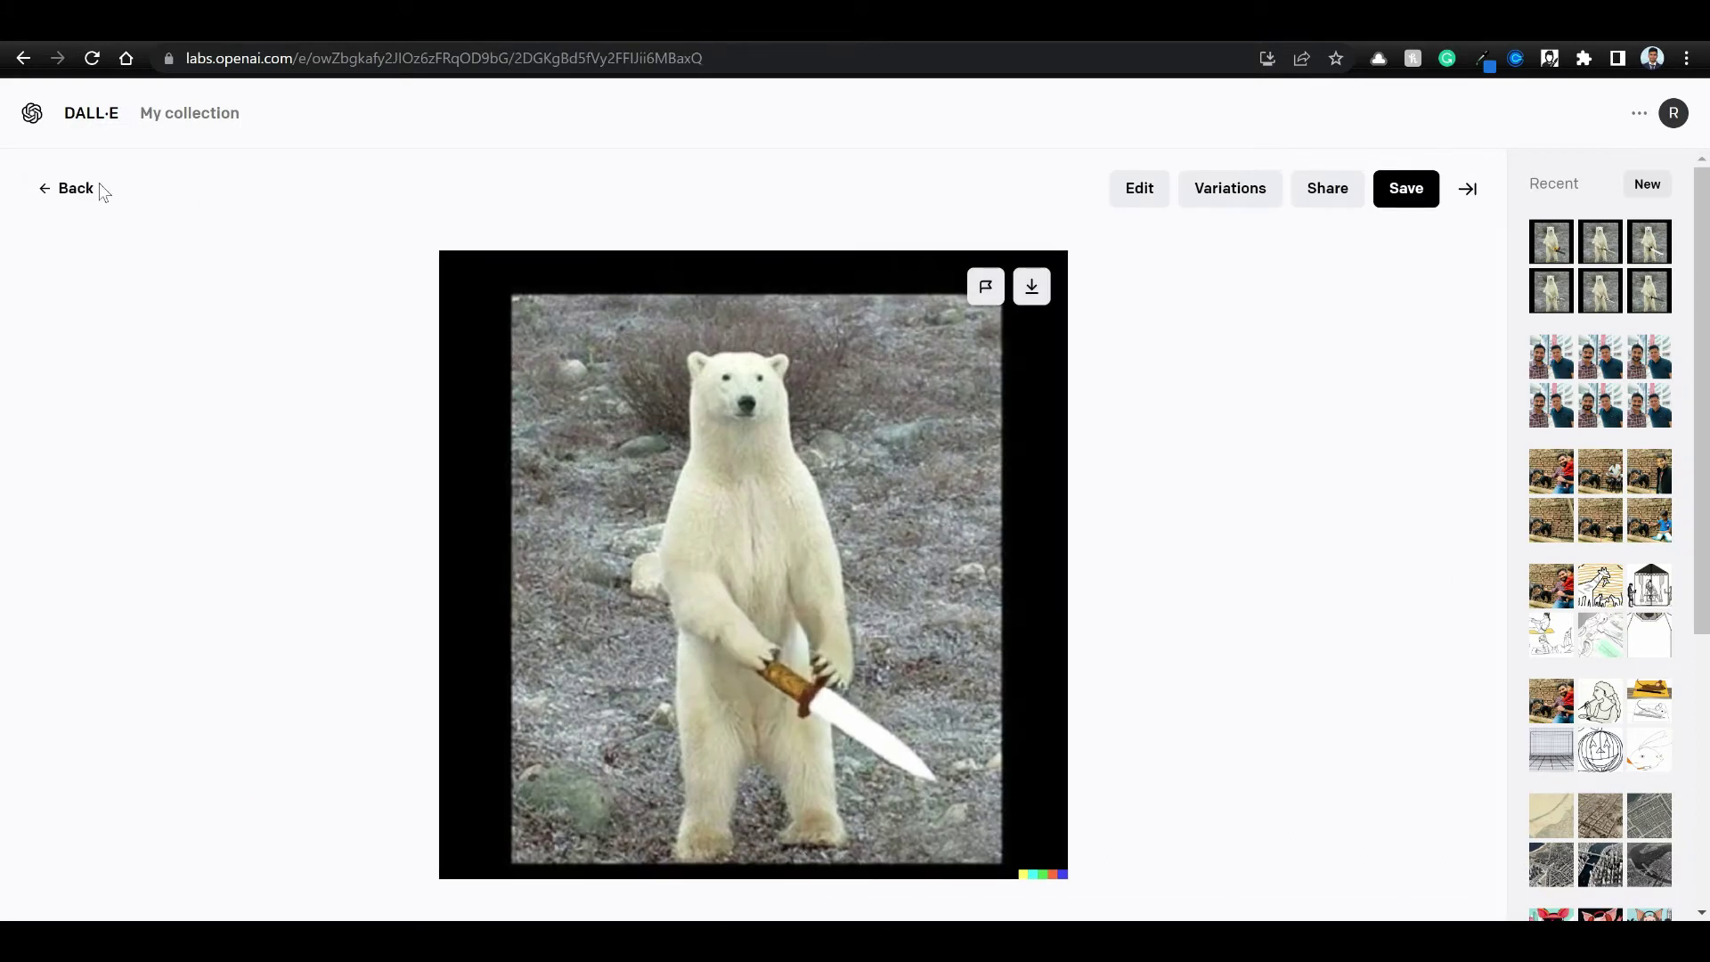
click(73, 189)
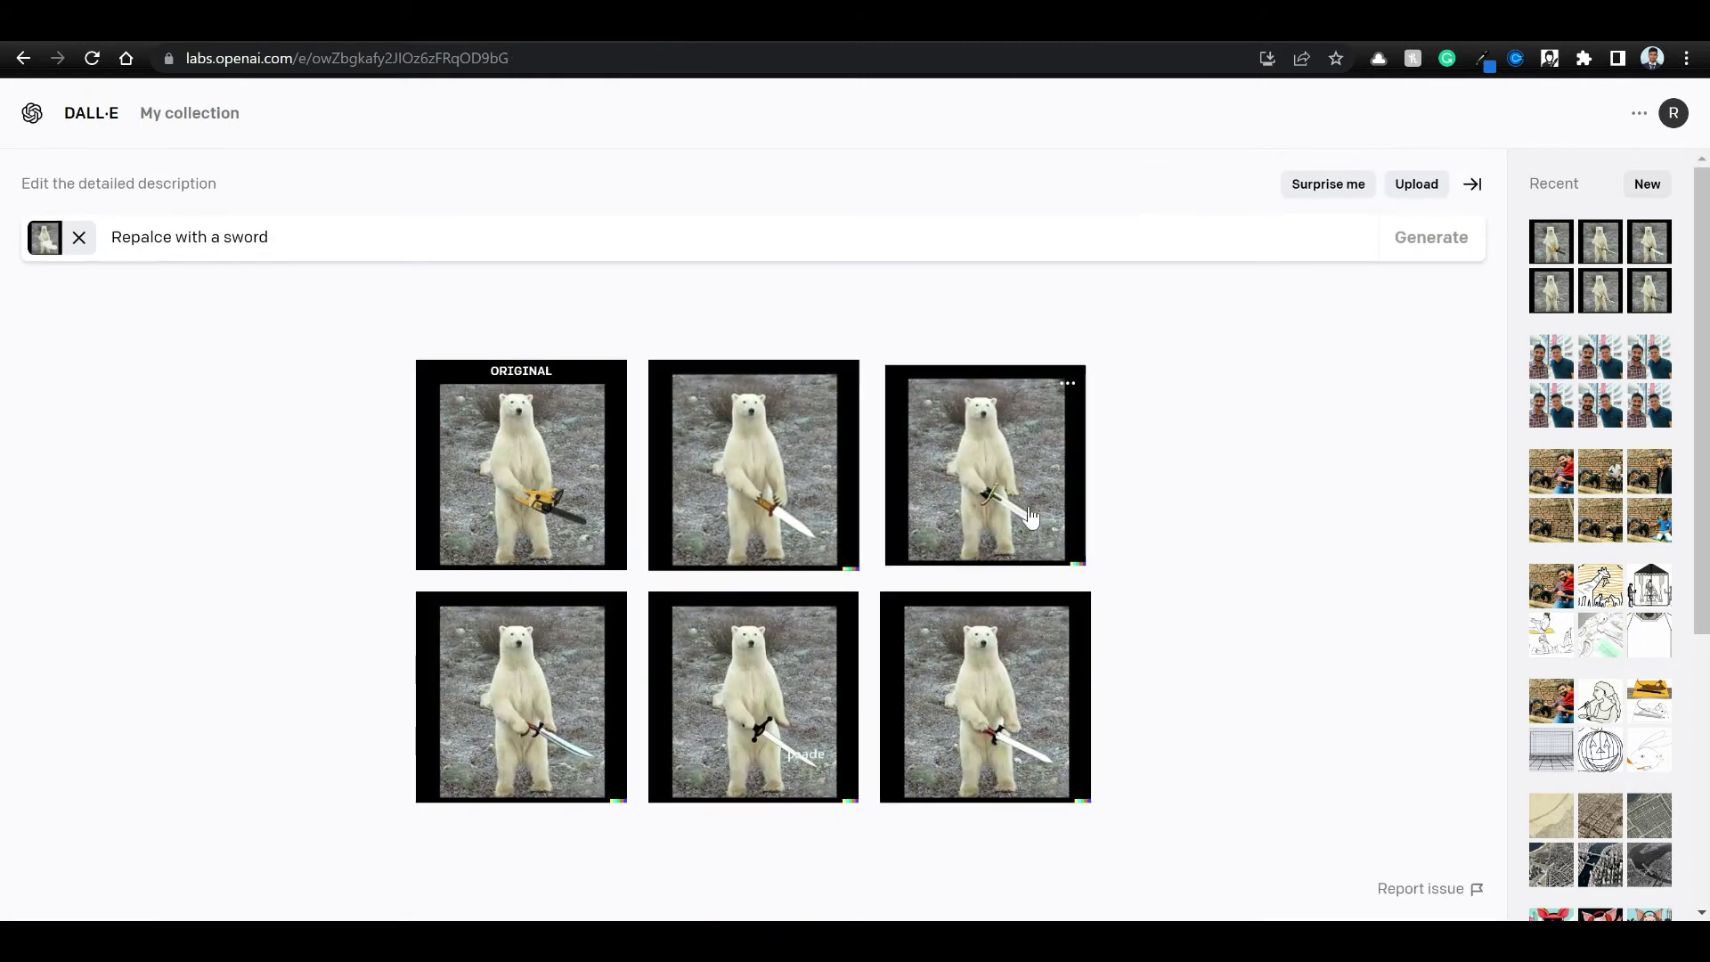
click(1078, 571)
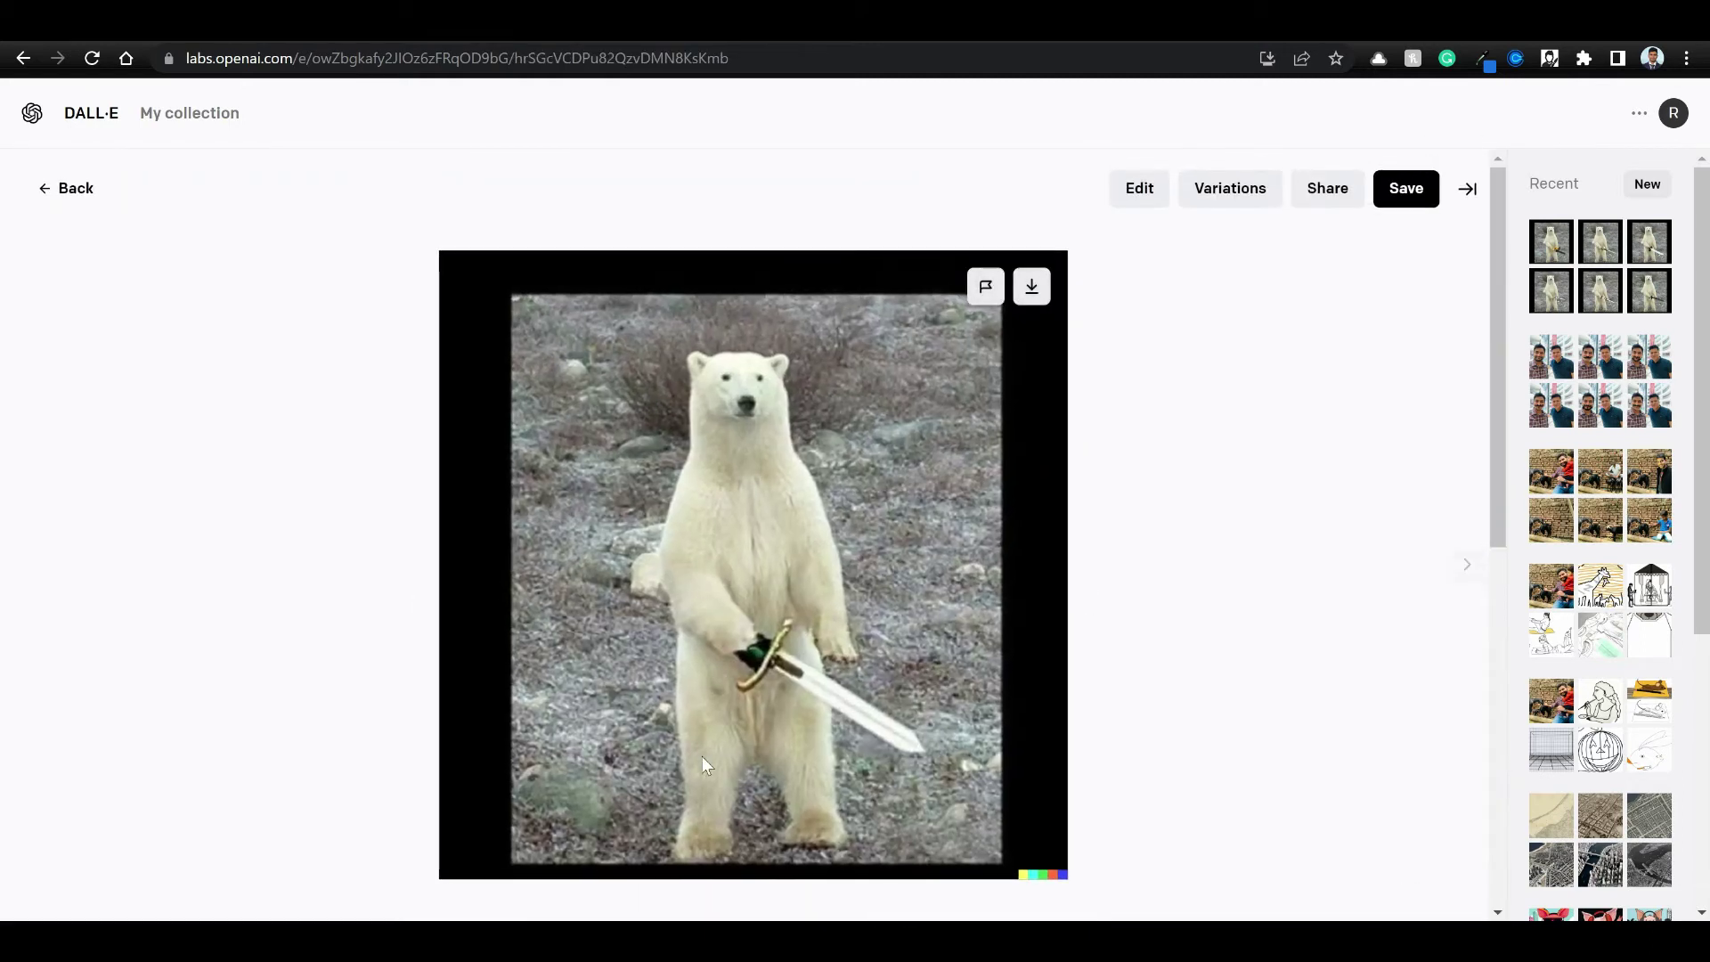
click(66, 187)
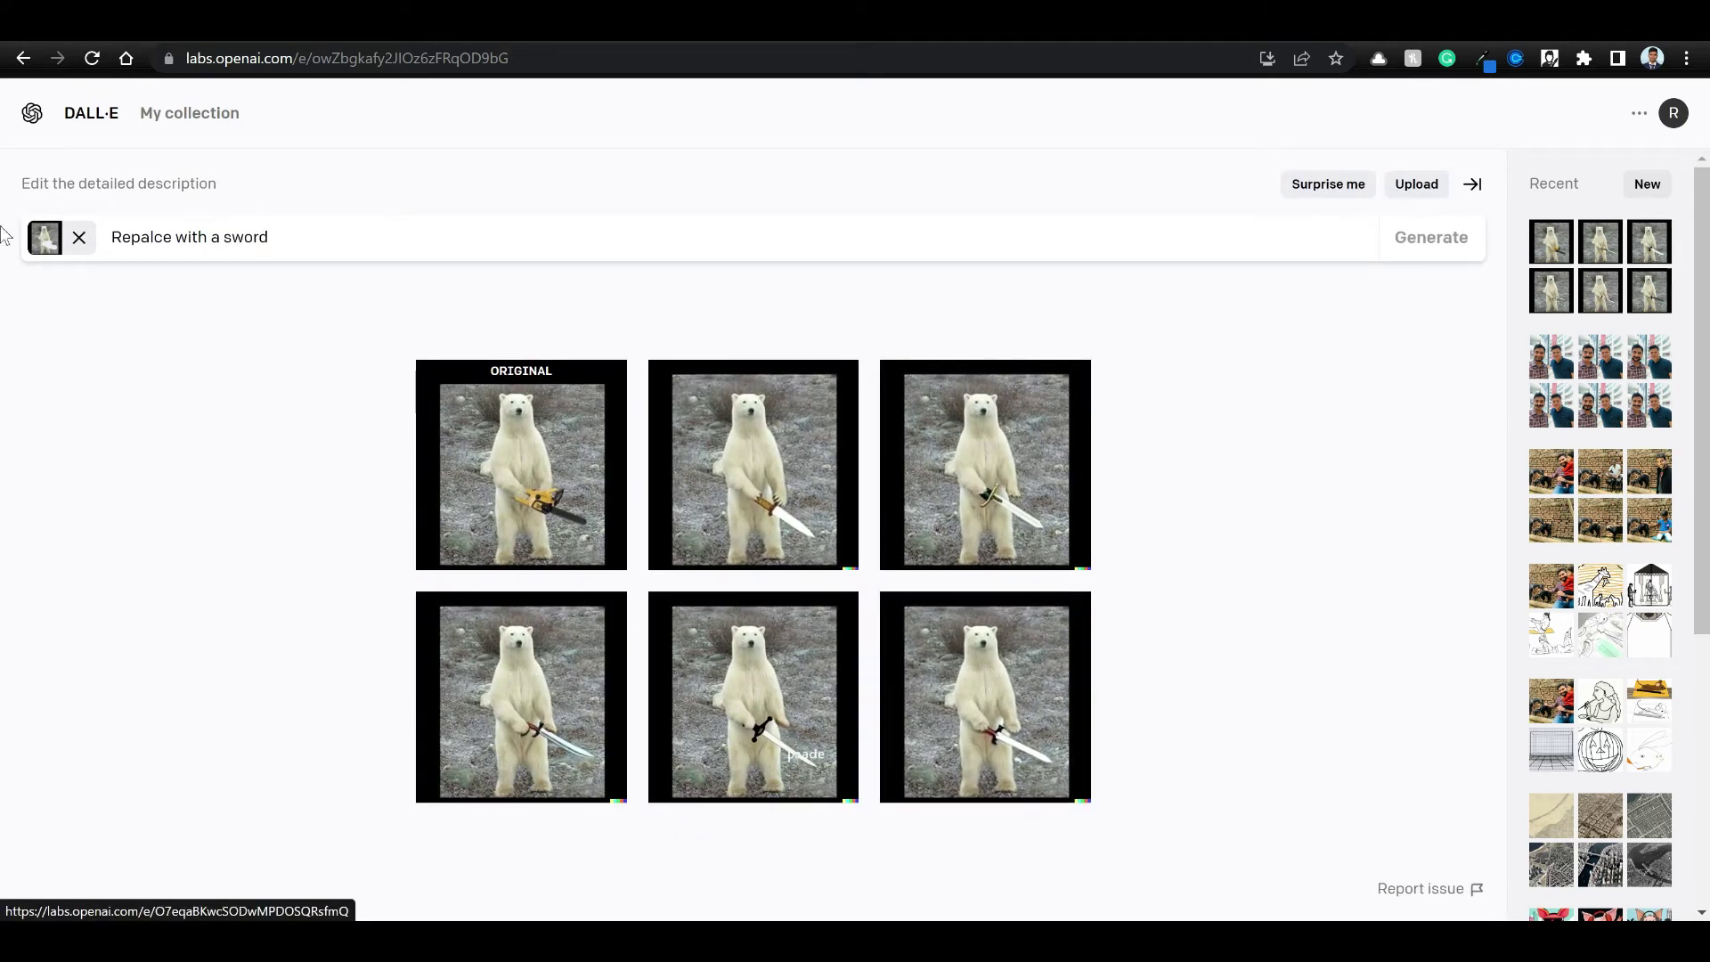
click(79, 239)
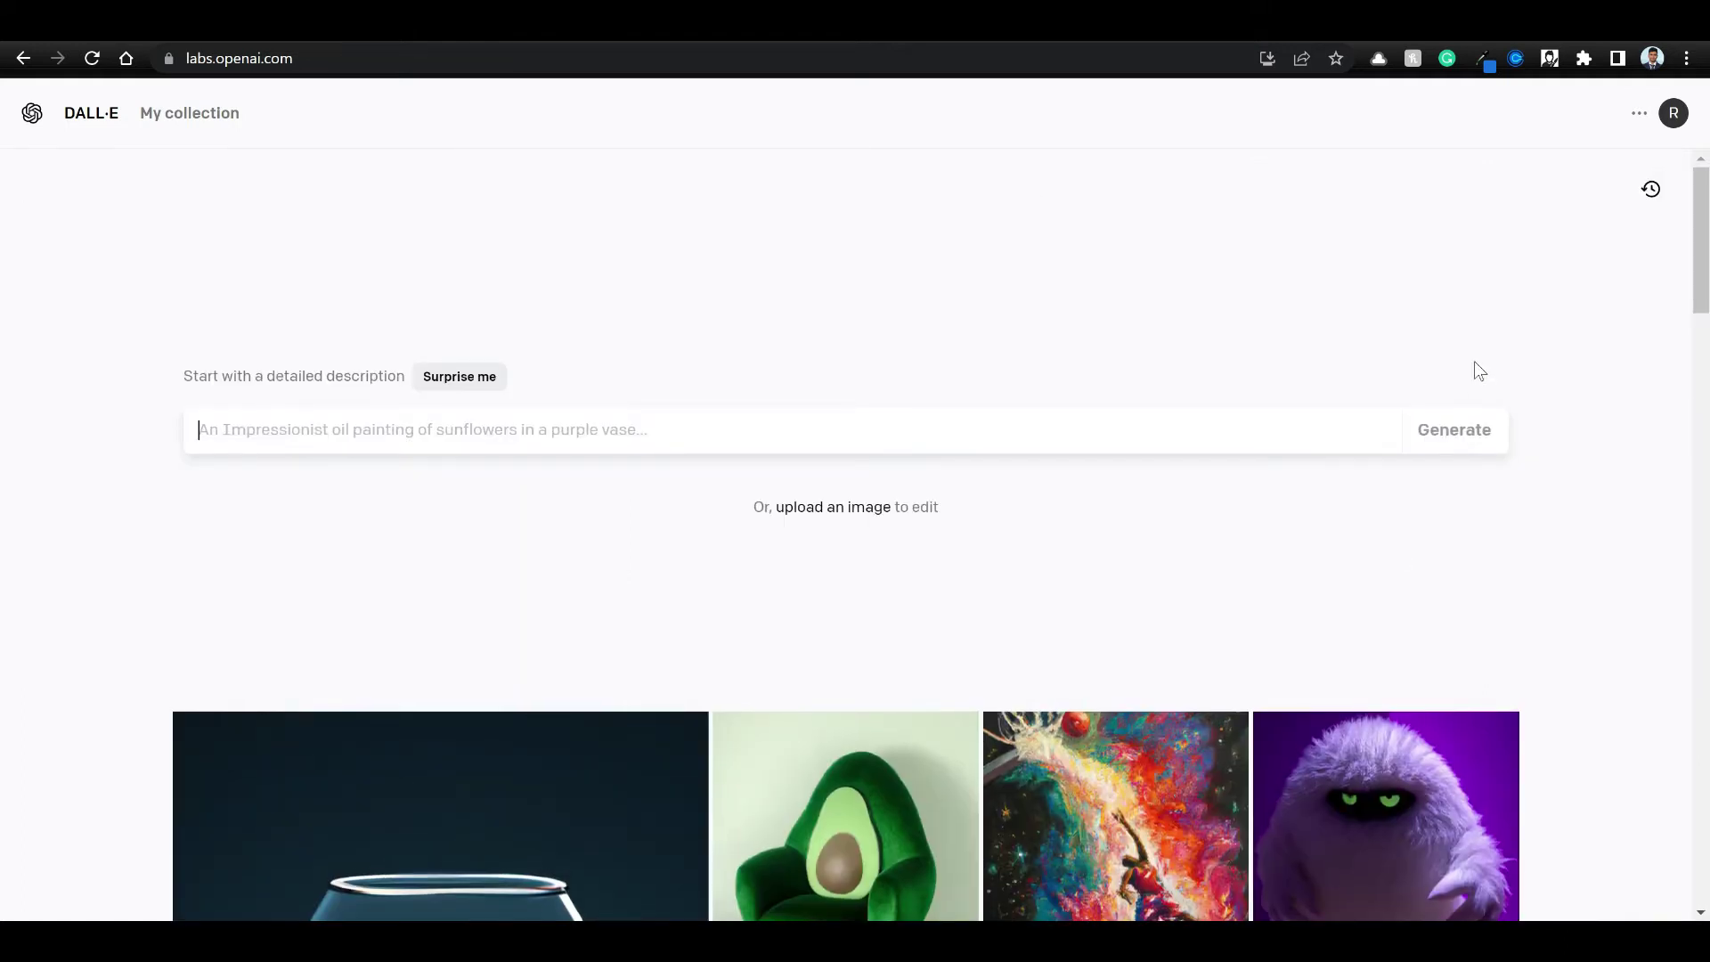
Upload Change-My-Mind.png, shift the square crop right over the man and table, and start editing.
click(832, 509)
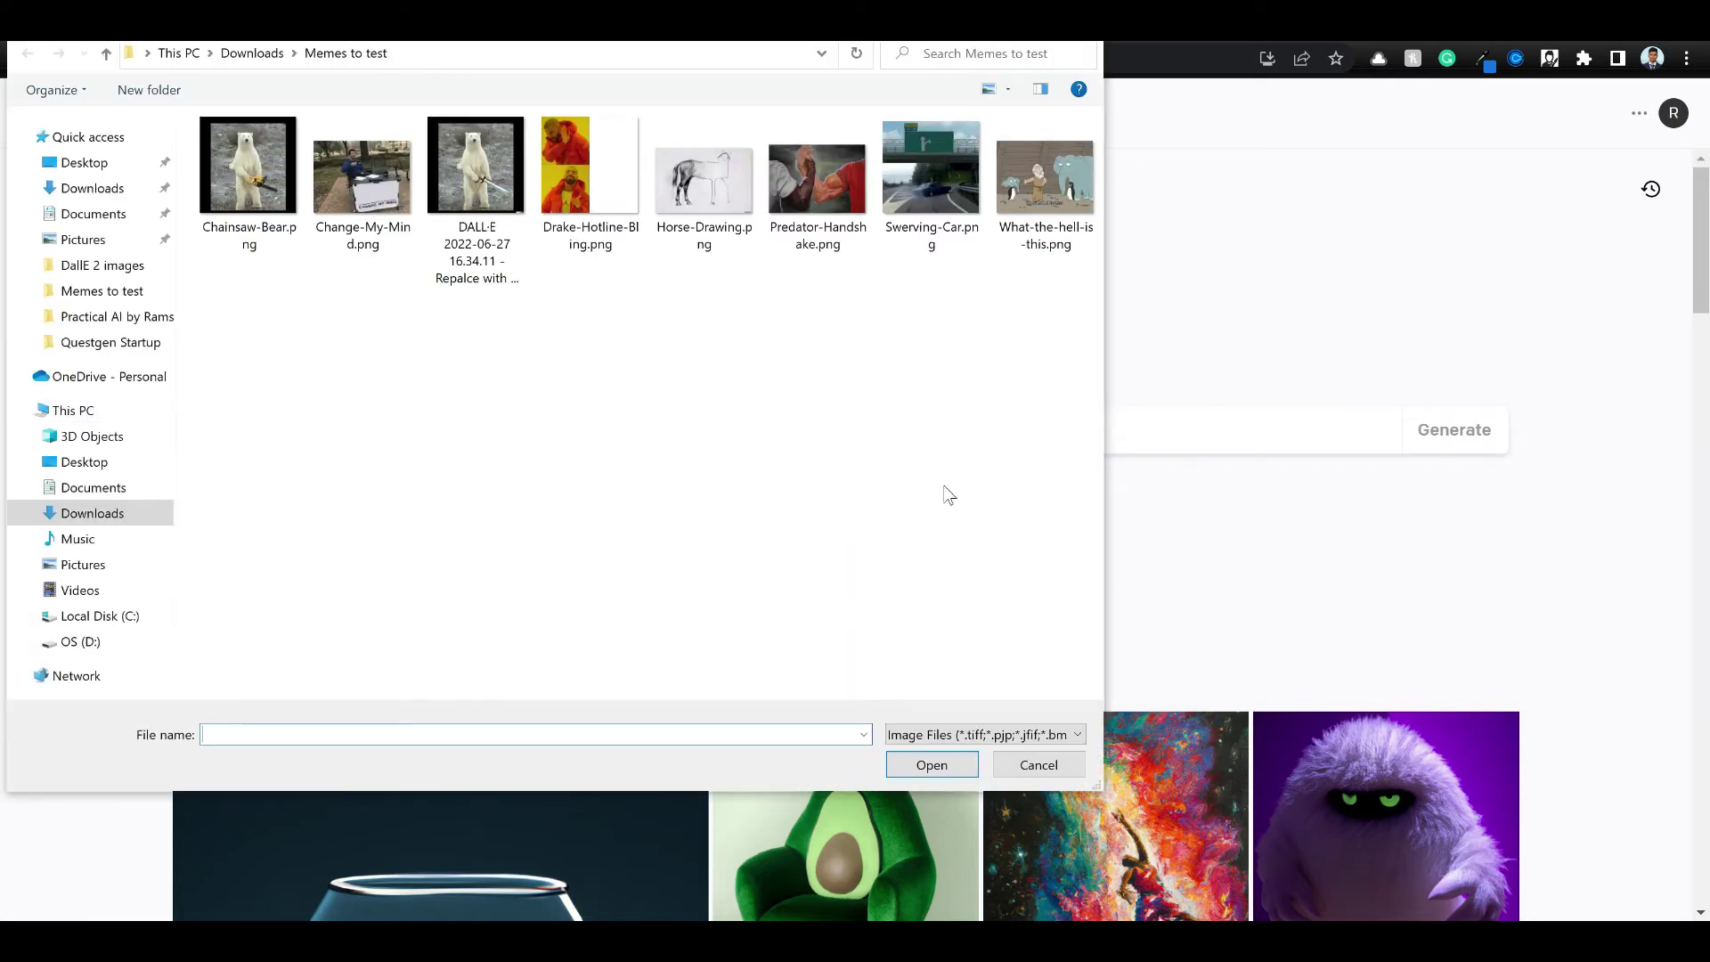
click(363, 218)
click(942, 772)
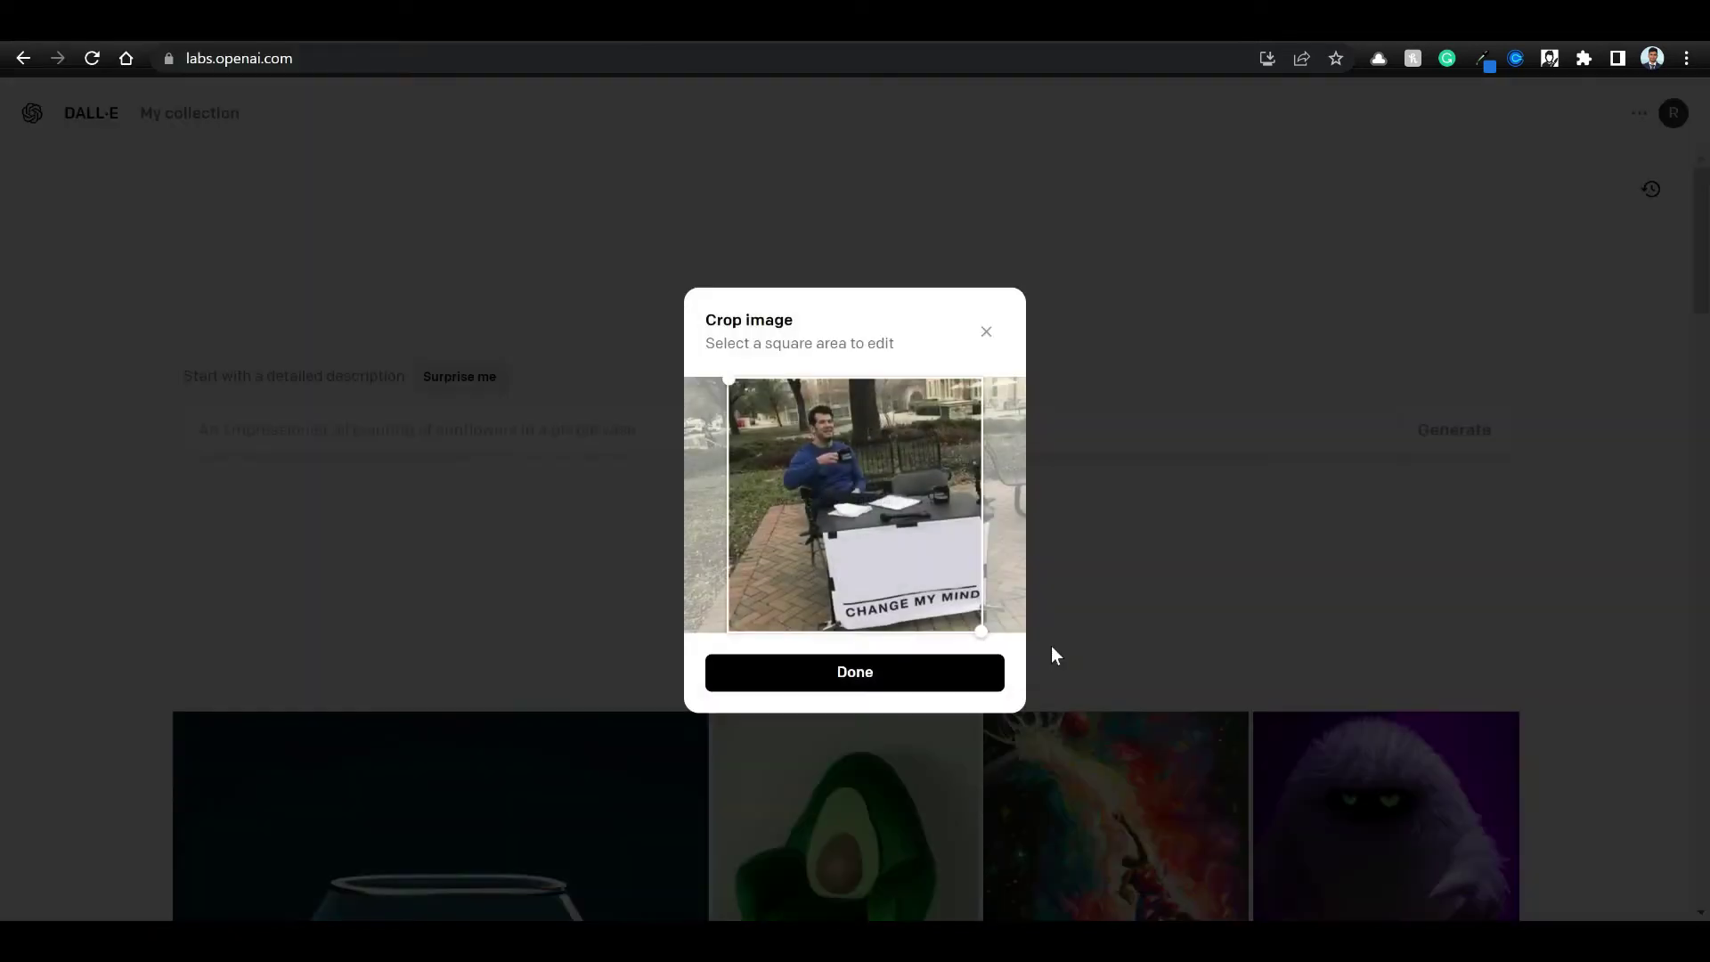
drag(885, 553, 917, 570)
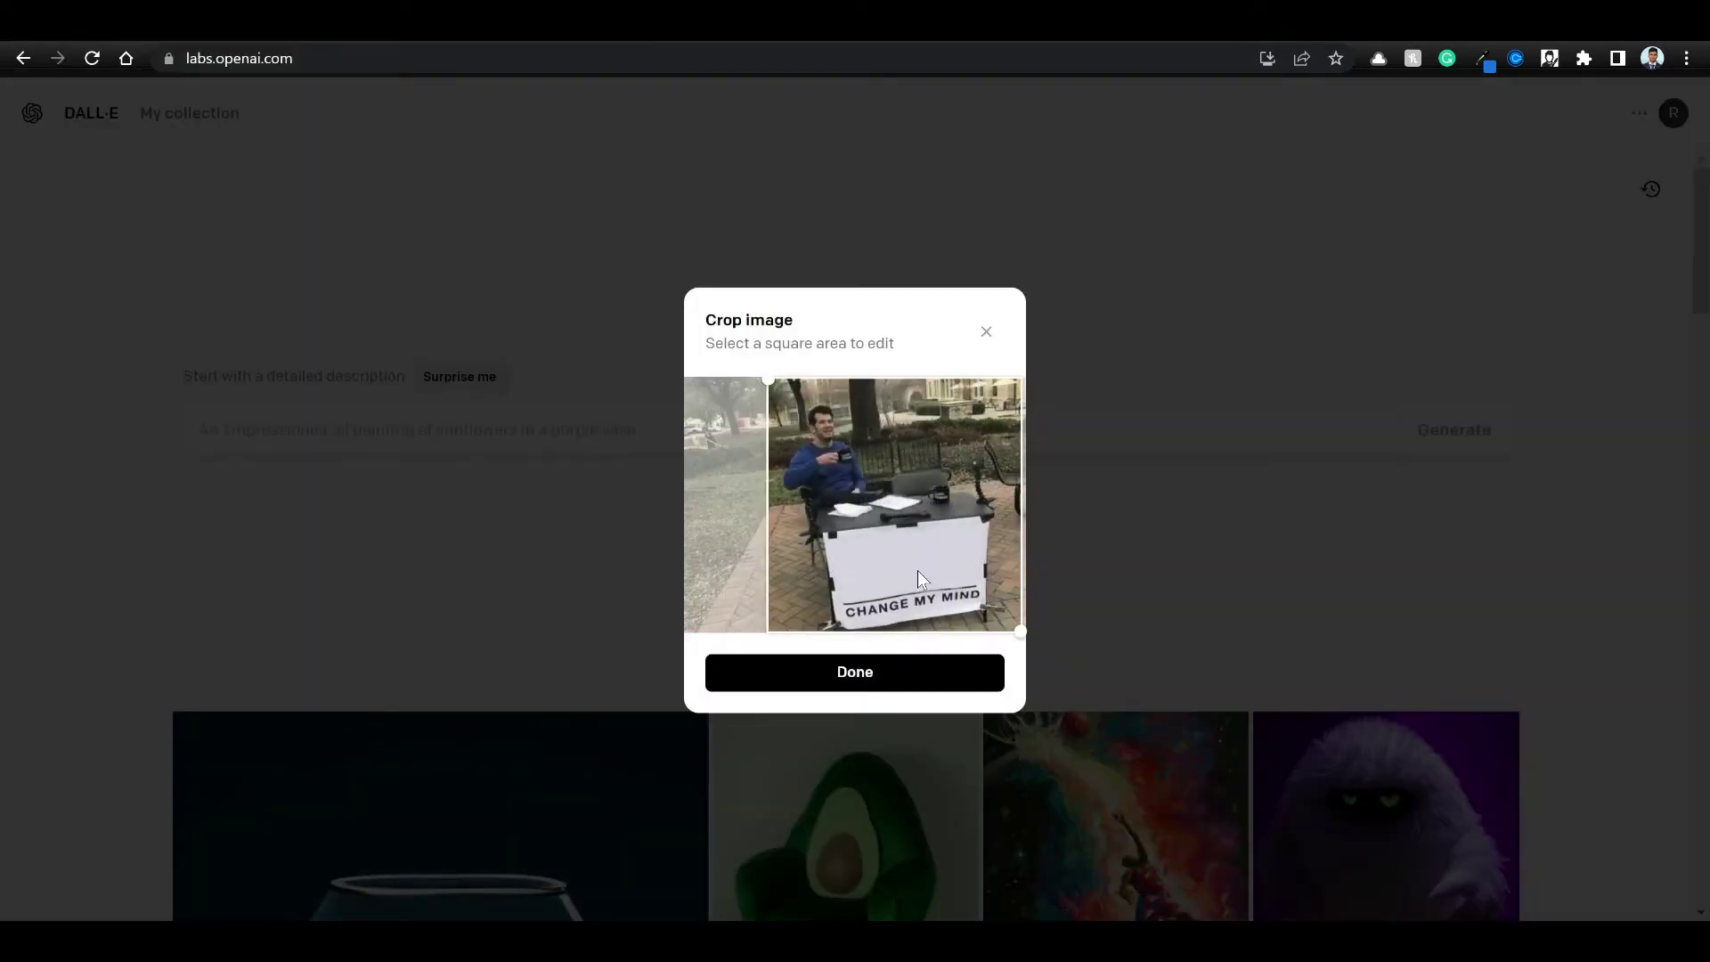
click(895, 686)
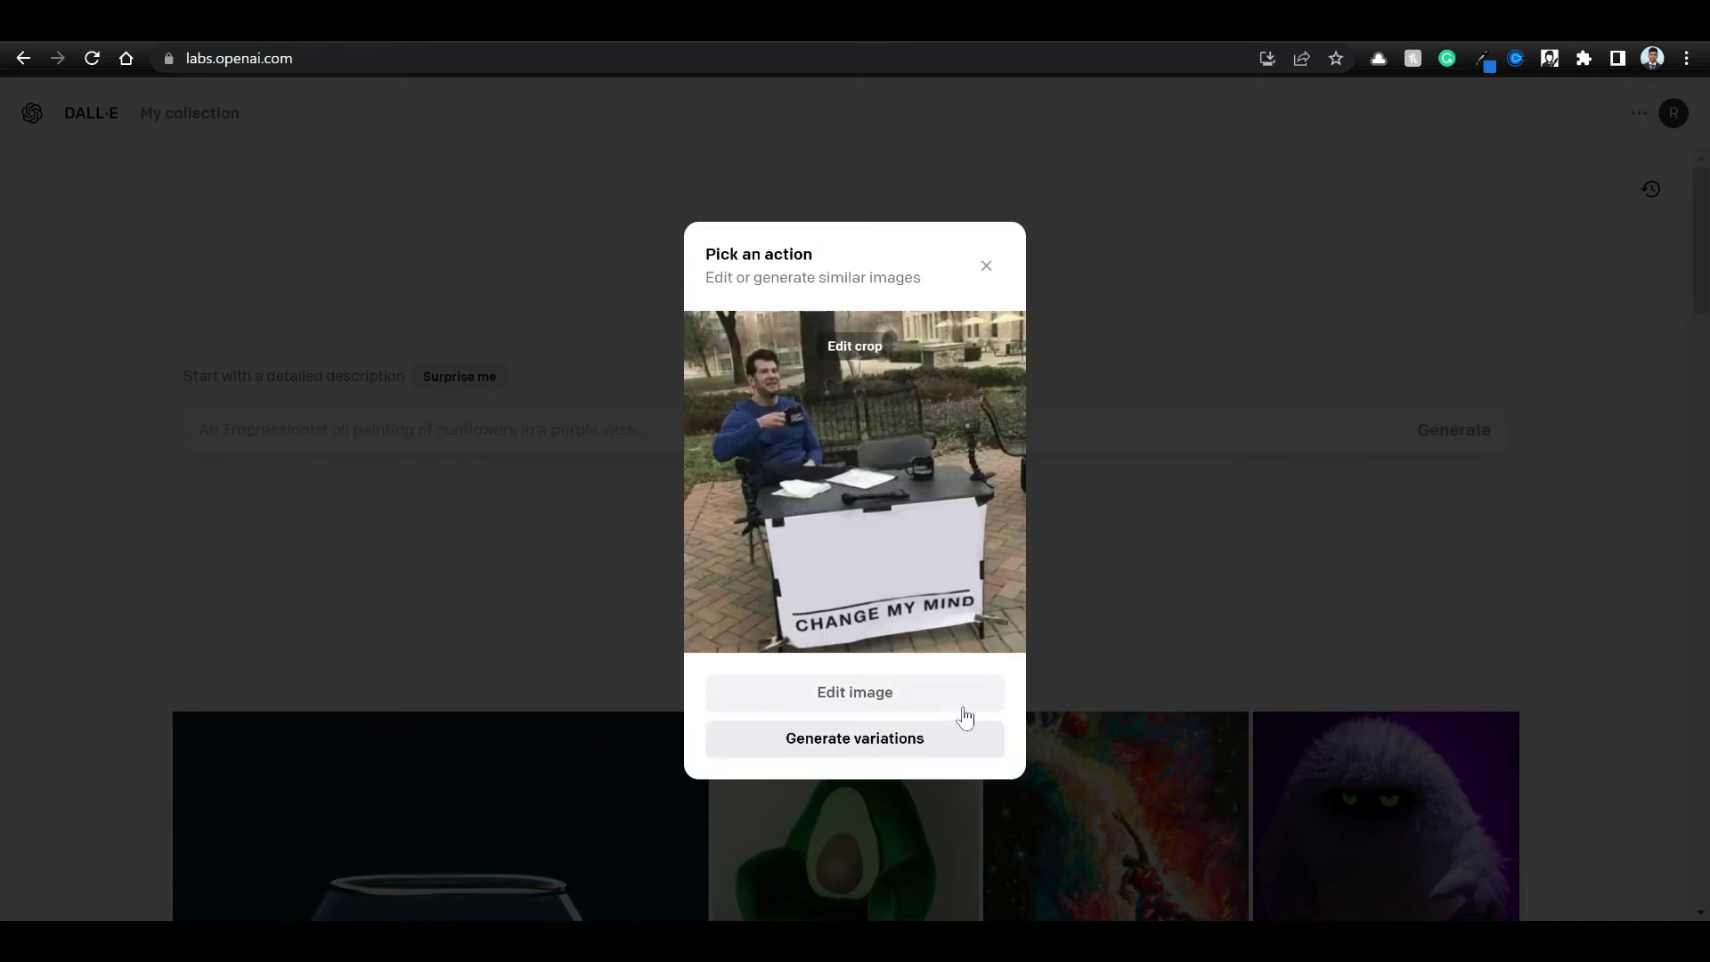
click(857, 692)
Erase the start of CHANGE on the sign and generate with the prompt 'Add text "I am awesome"'.
drag(771, 847, 1015, 807)
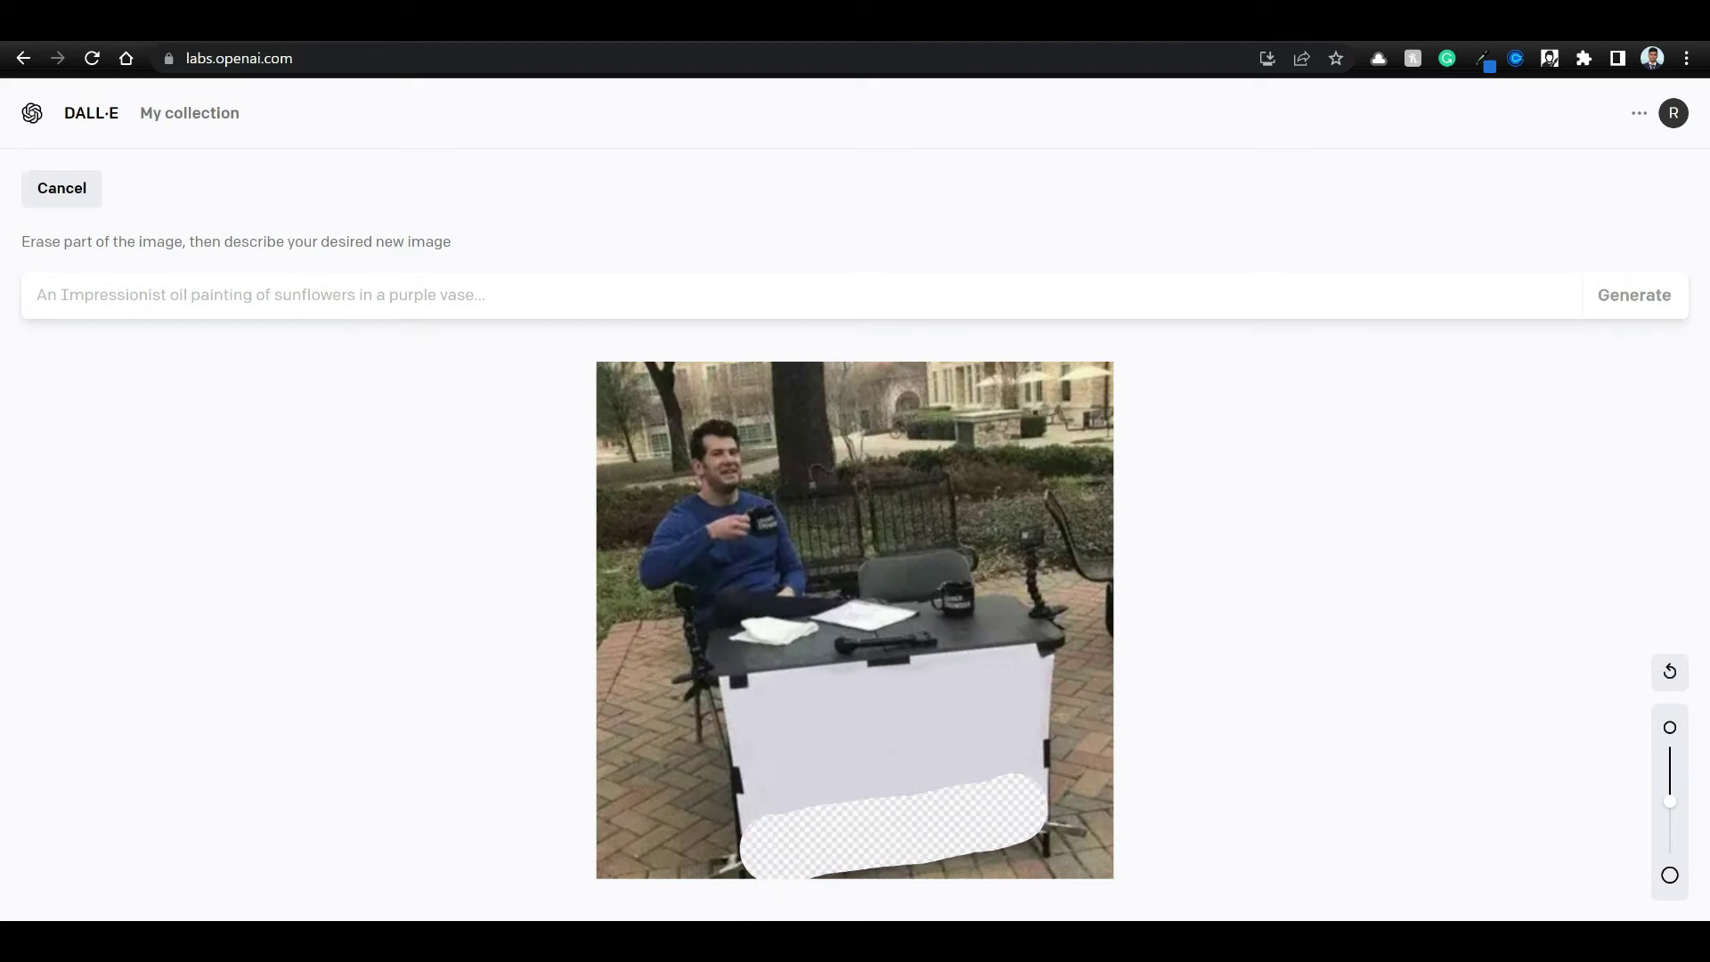
text(A)
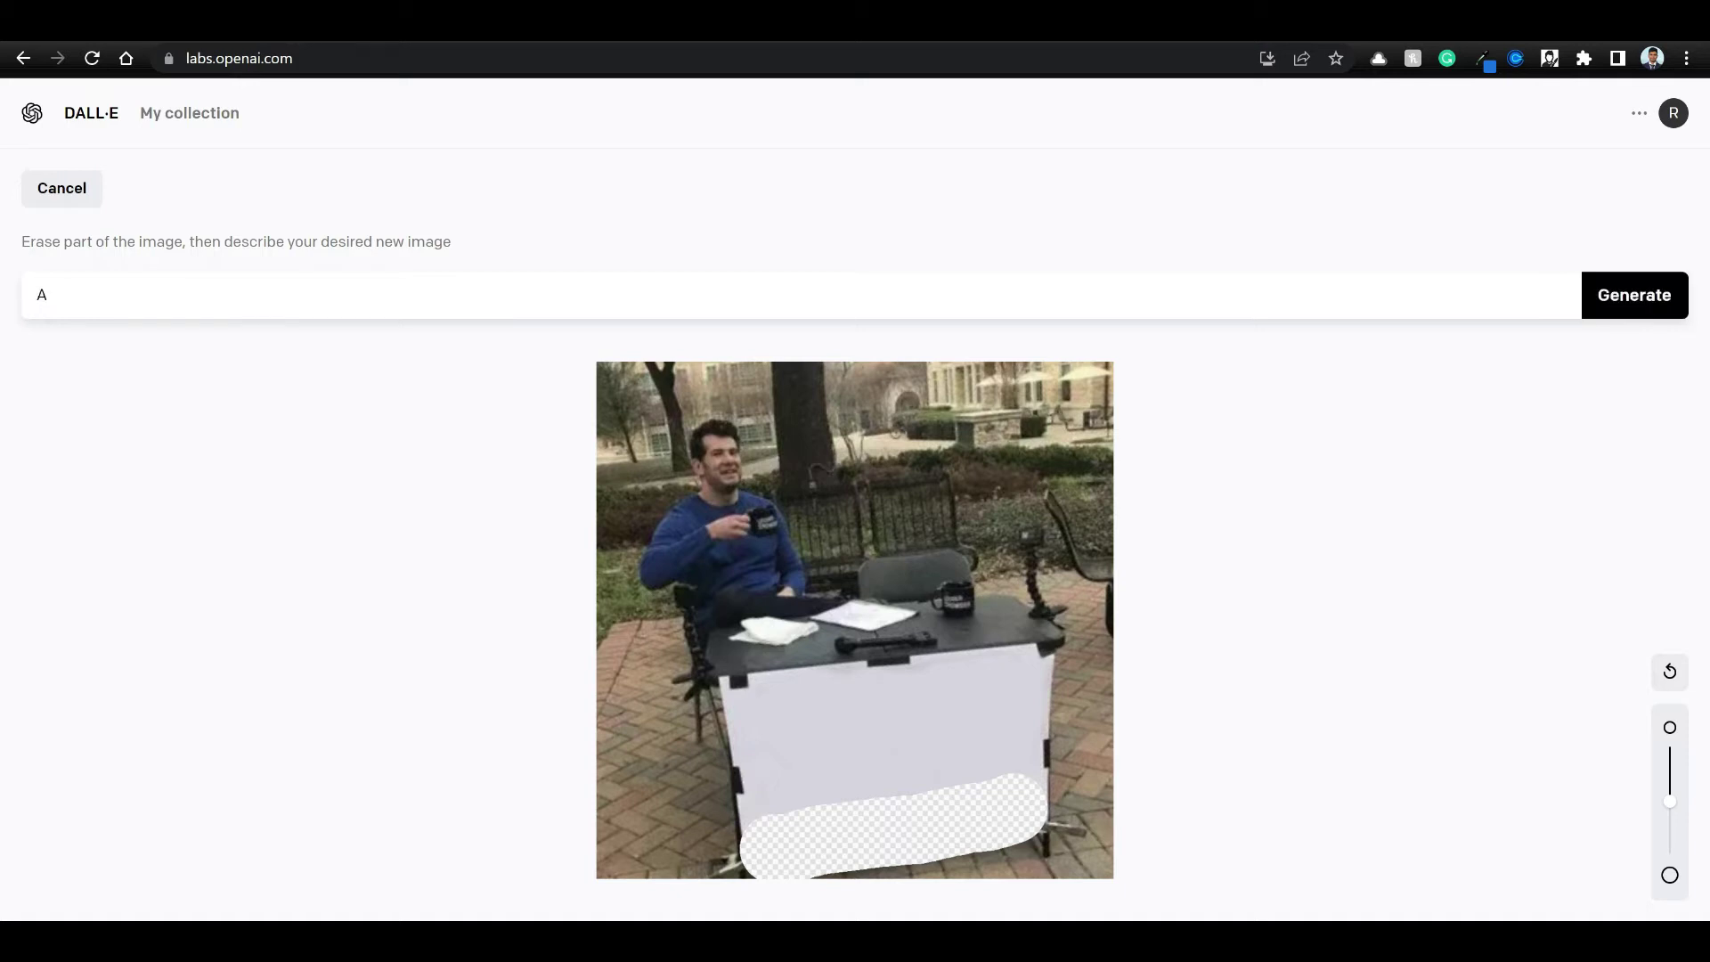
text(dd text "I am awesome)
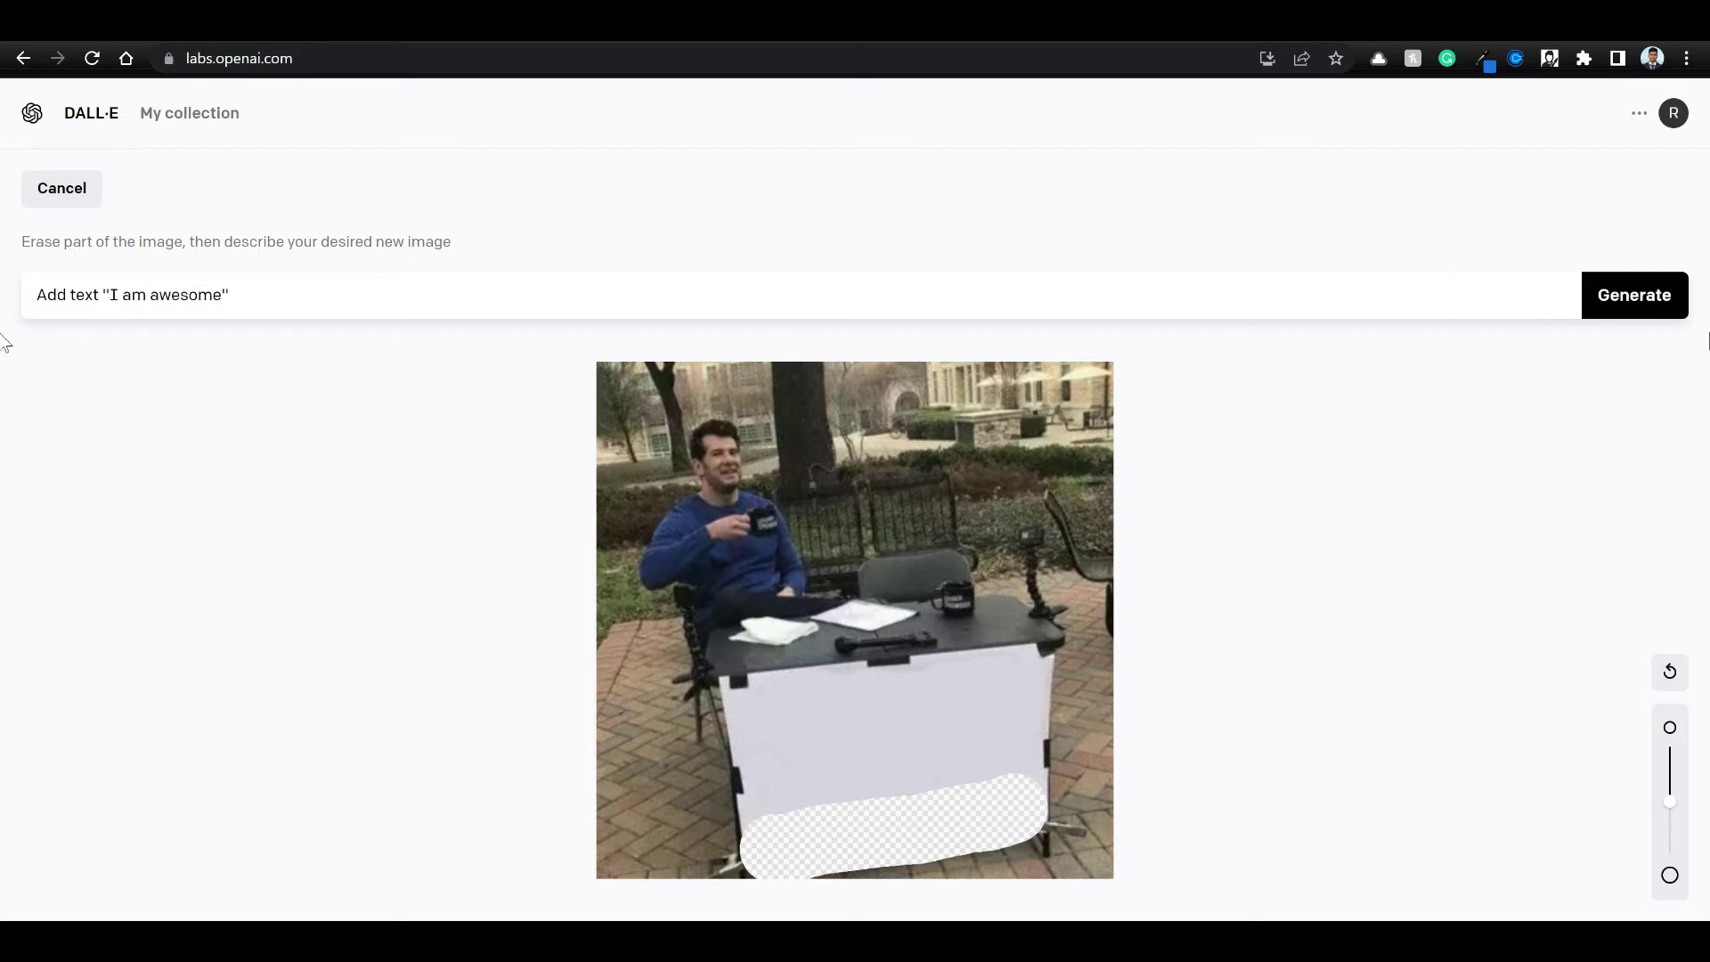
click(1643, 289)
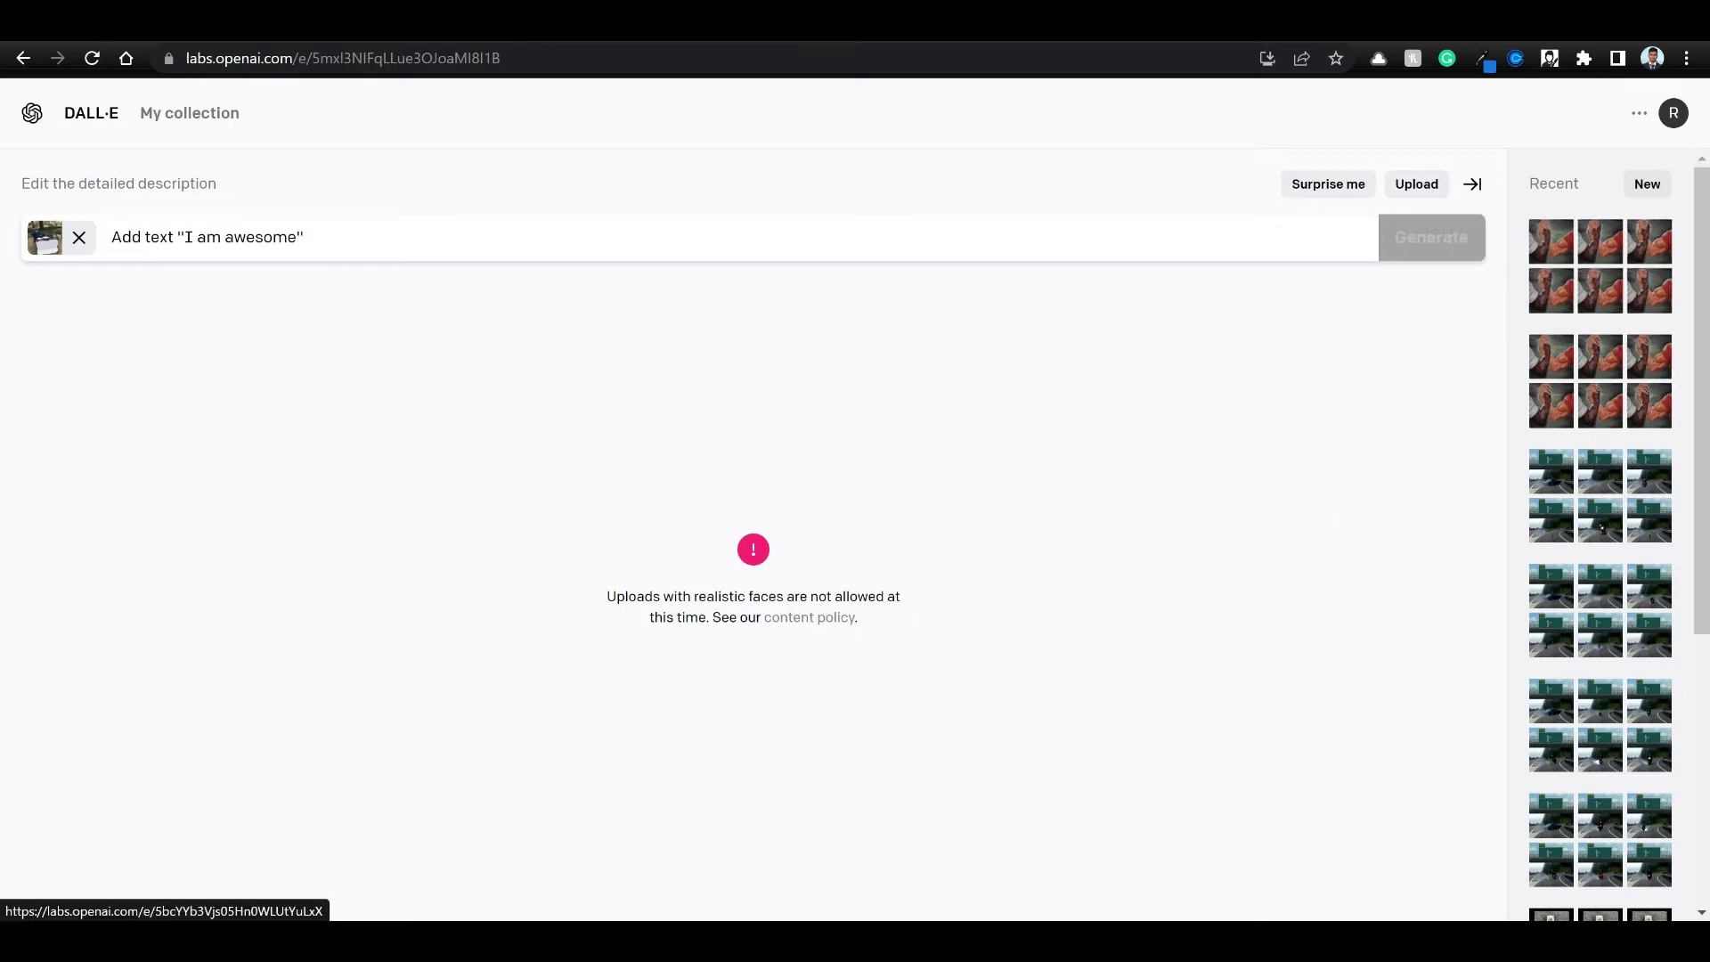
Reload the page, detach the meme image, and delete the old prompt text.
right_click(442, 140)
click(527, 196)
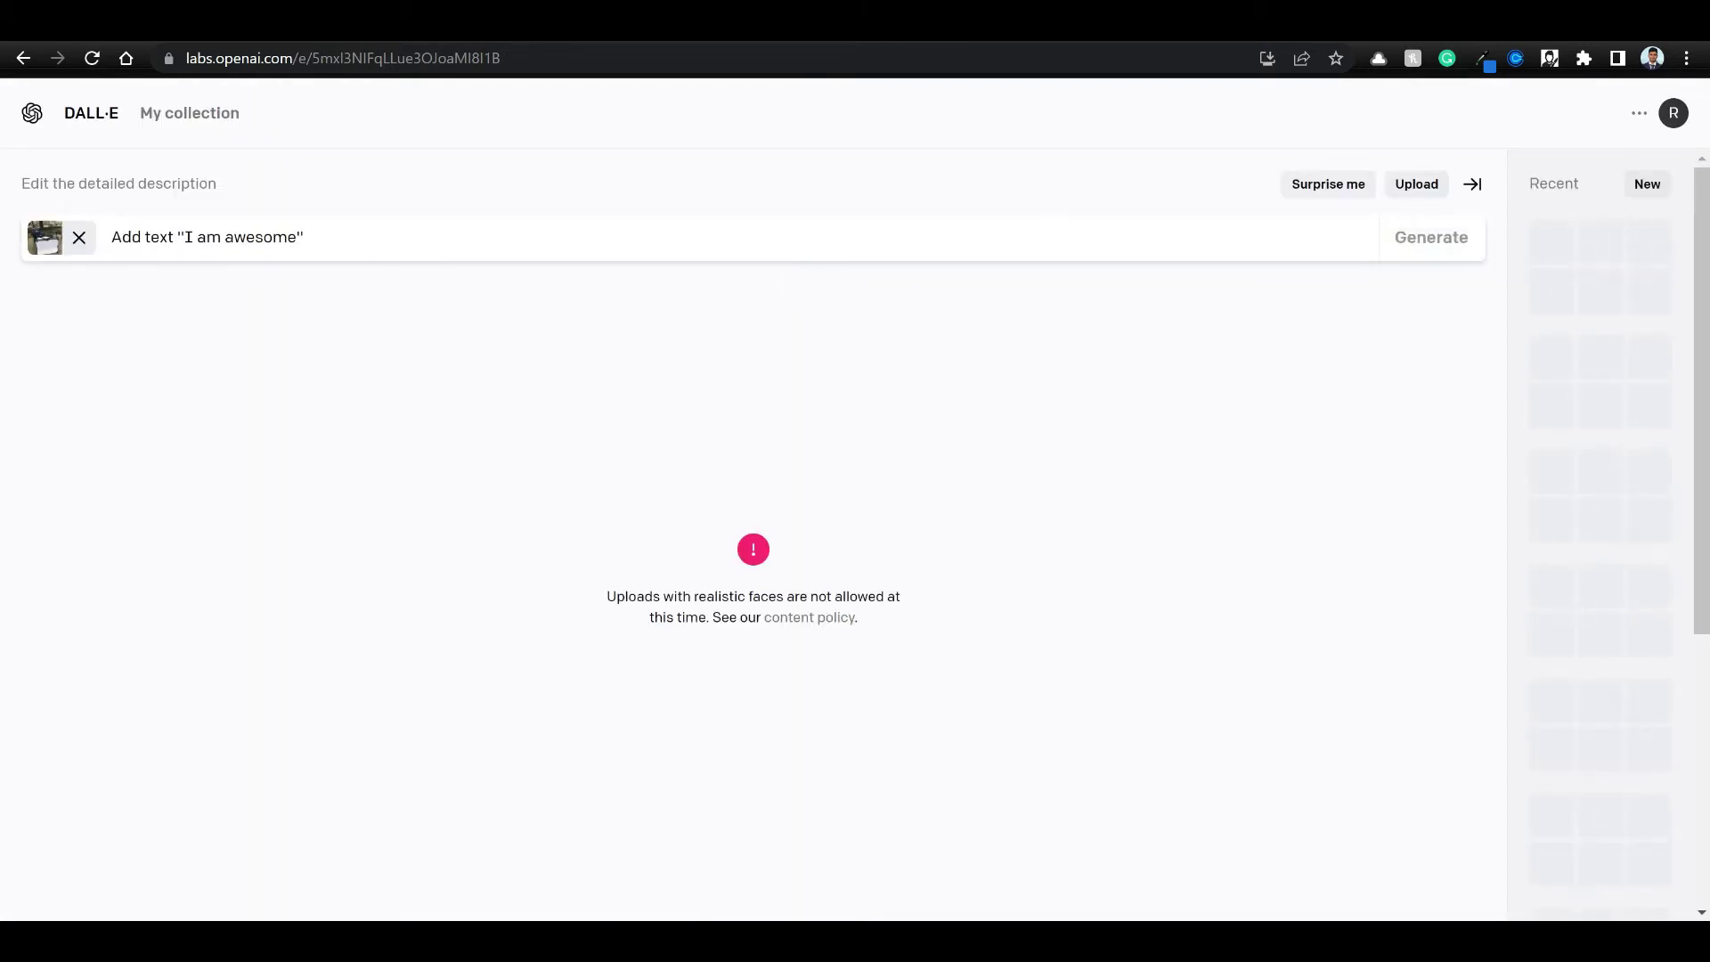
click(79, 237)
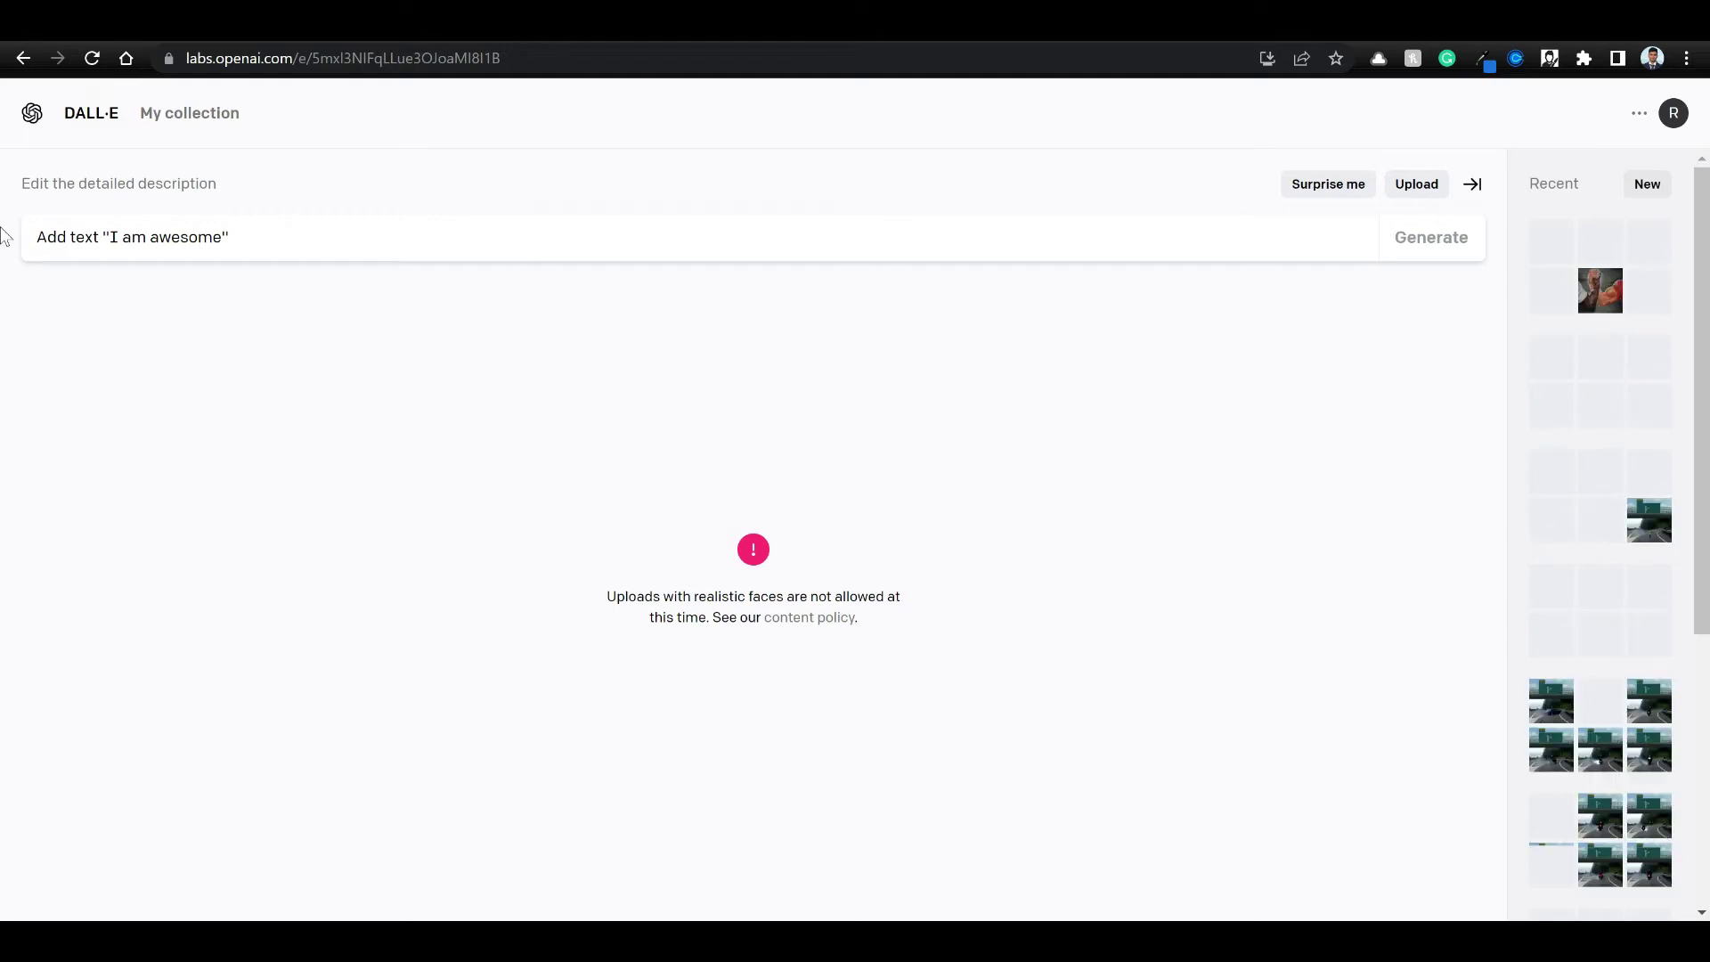
key(ctrl+a)
key(BackSpace)
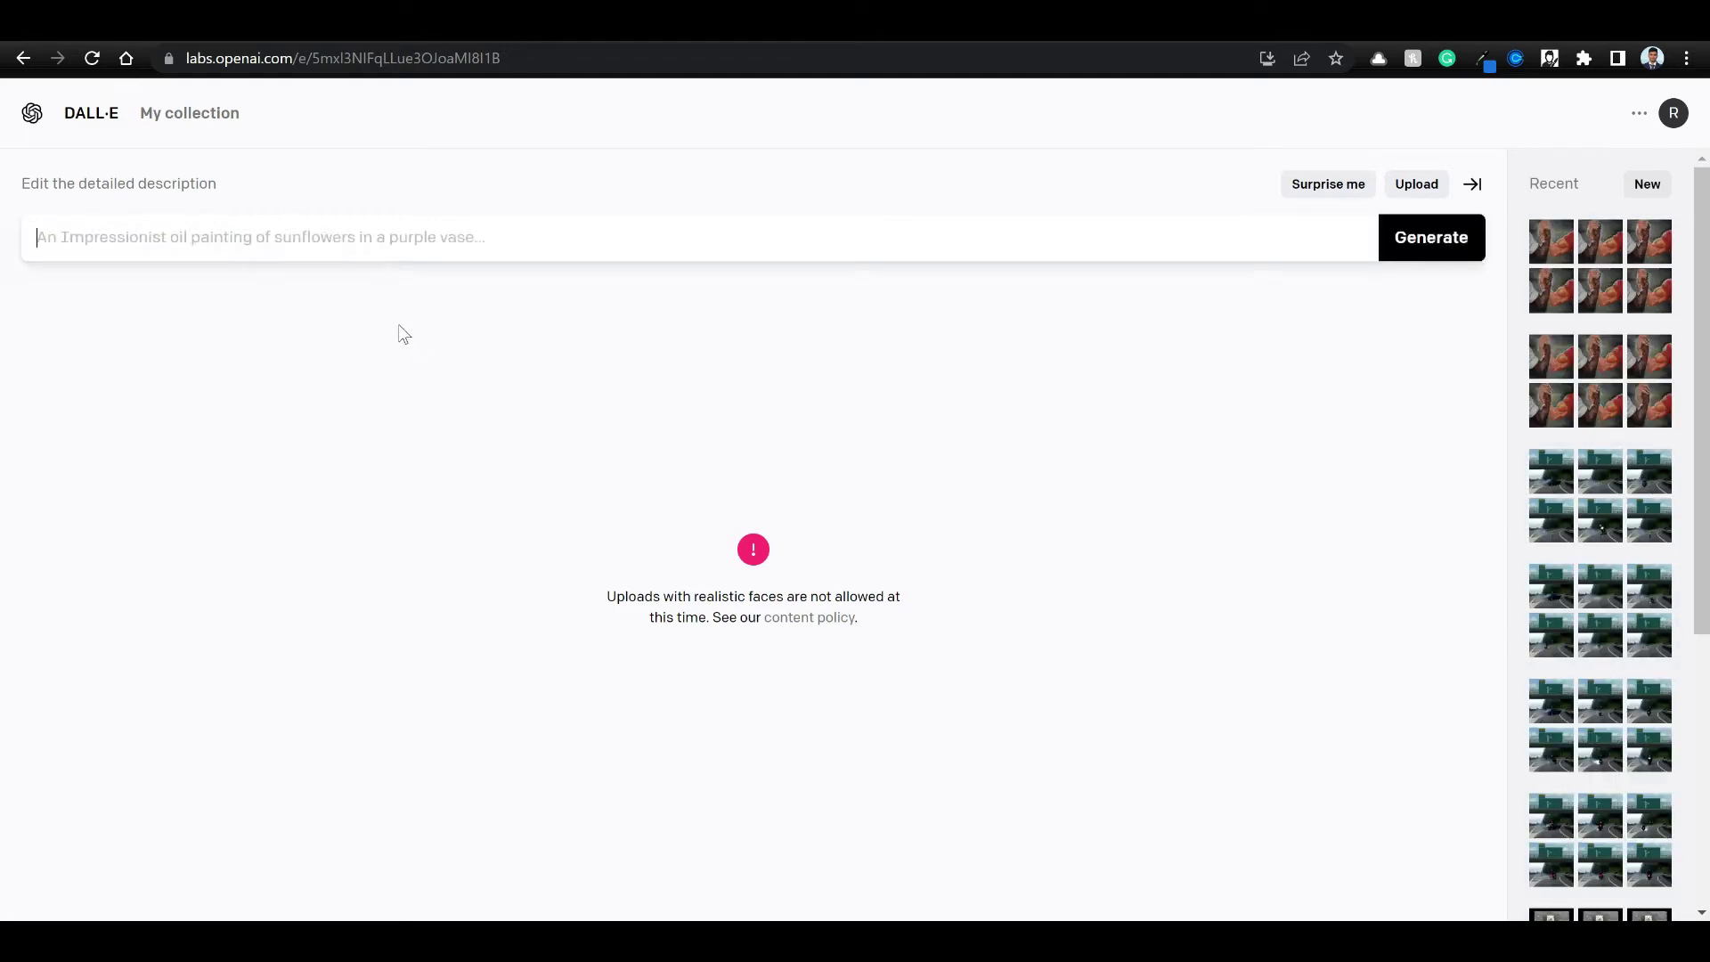
Upload What-the-hell-is-this.png and shift the square crop left around the man and penguin.
click(1440, 191)
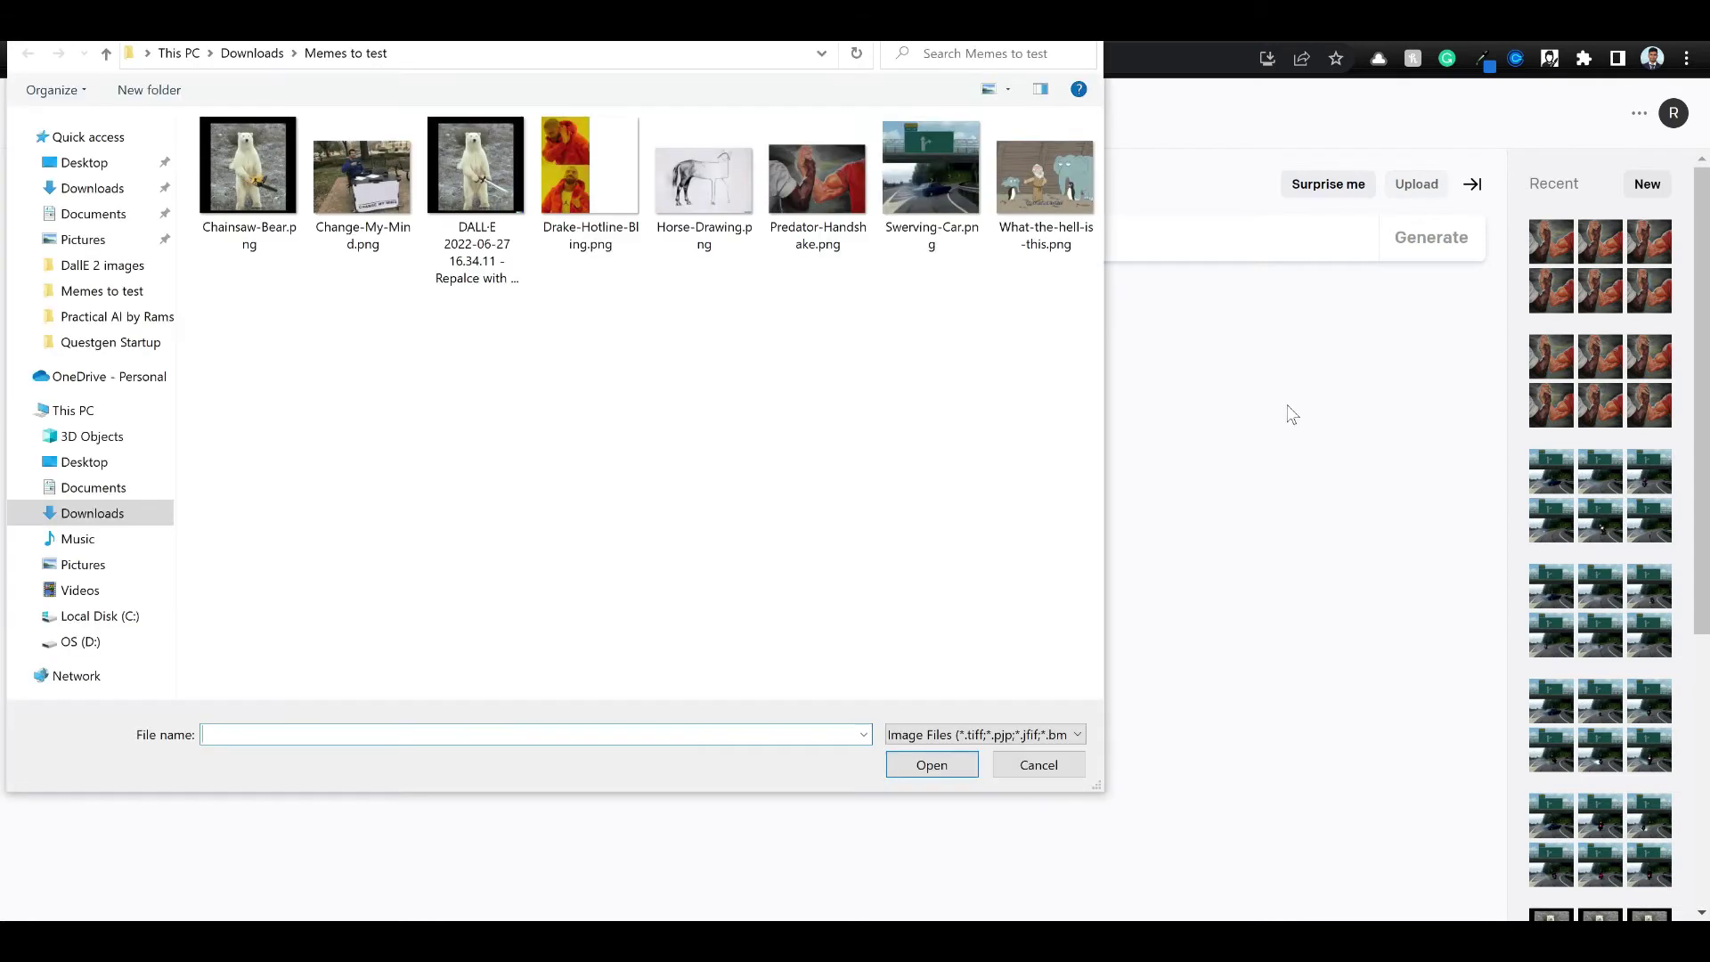
click(1048, 194)
click(961, 763)
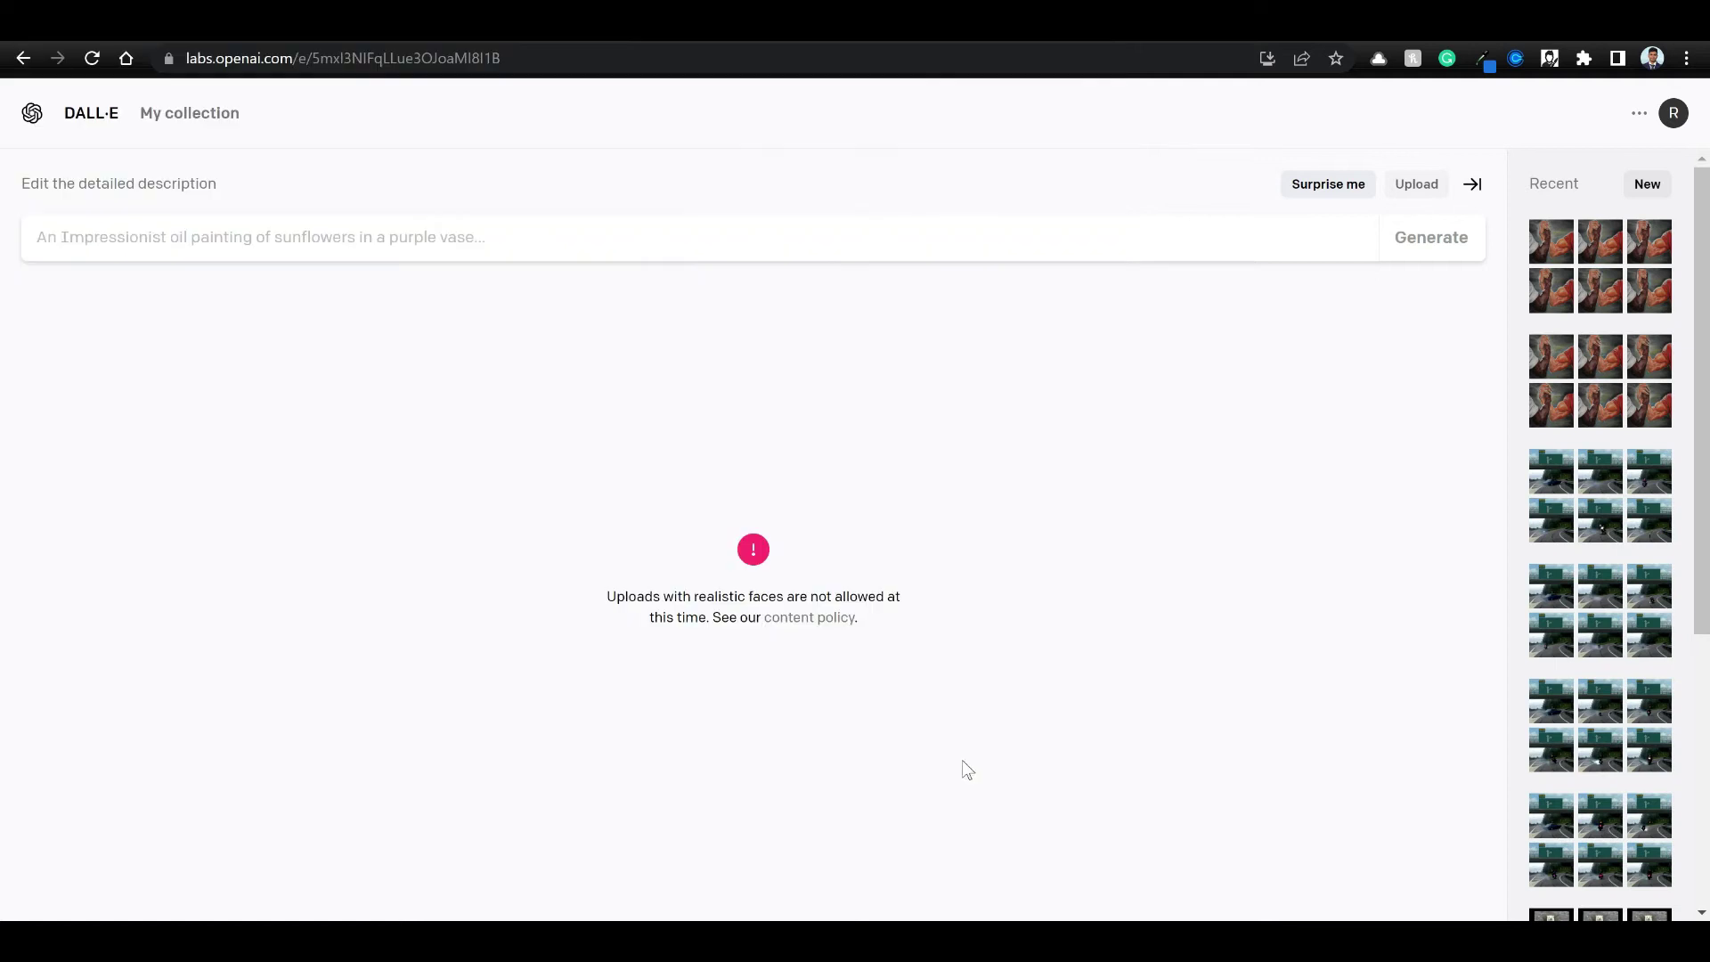
mouse_move(948, 568)
mouse_down()
mouse_move(910, 556)
mouse_move(928, 558)
mouse_up()
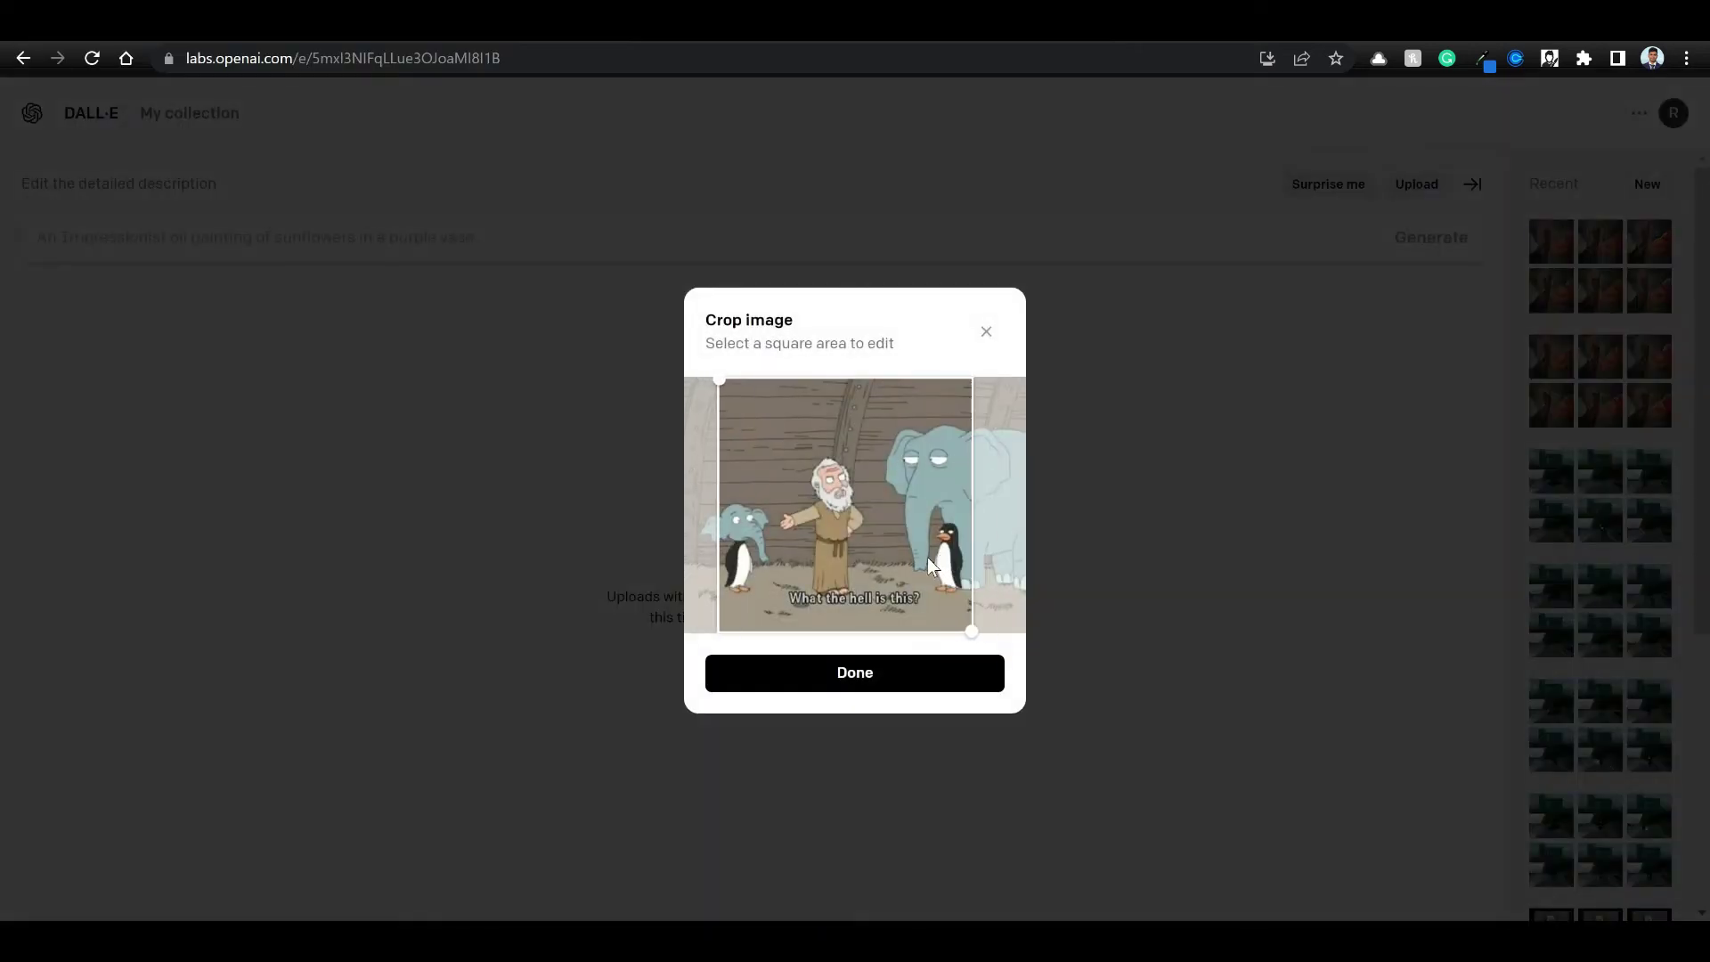
Confirm the crop, erase the penguin beside the elephant, and generate 'Add a lion cartoon illustration fitting the theme'.
click(879, 686)
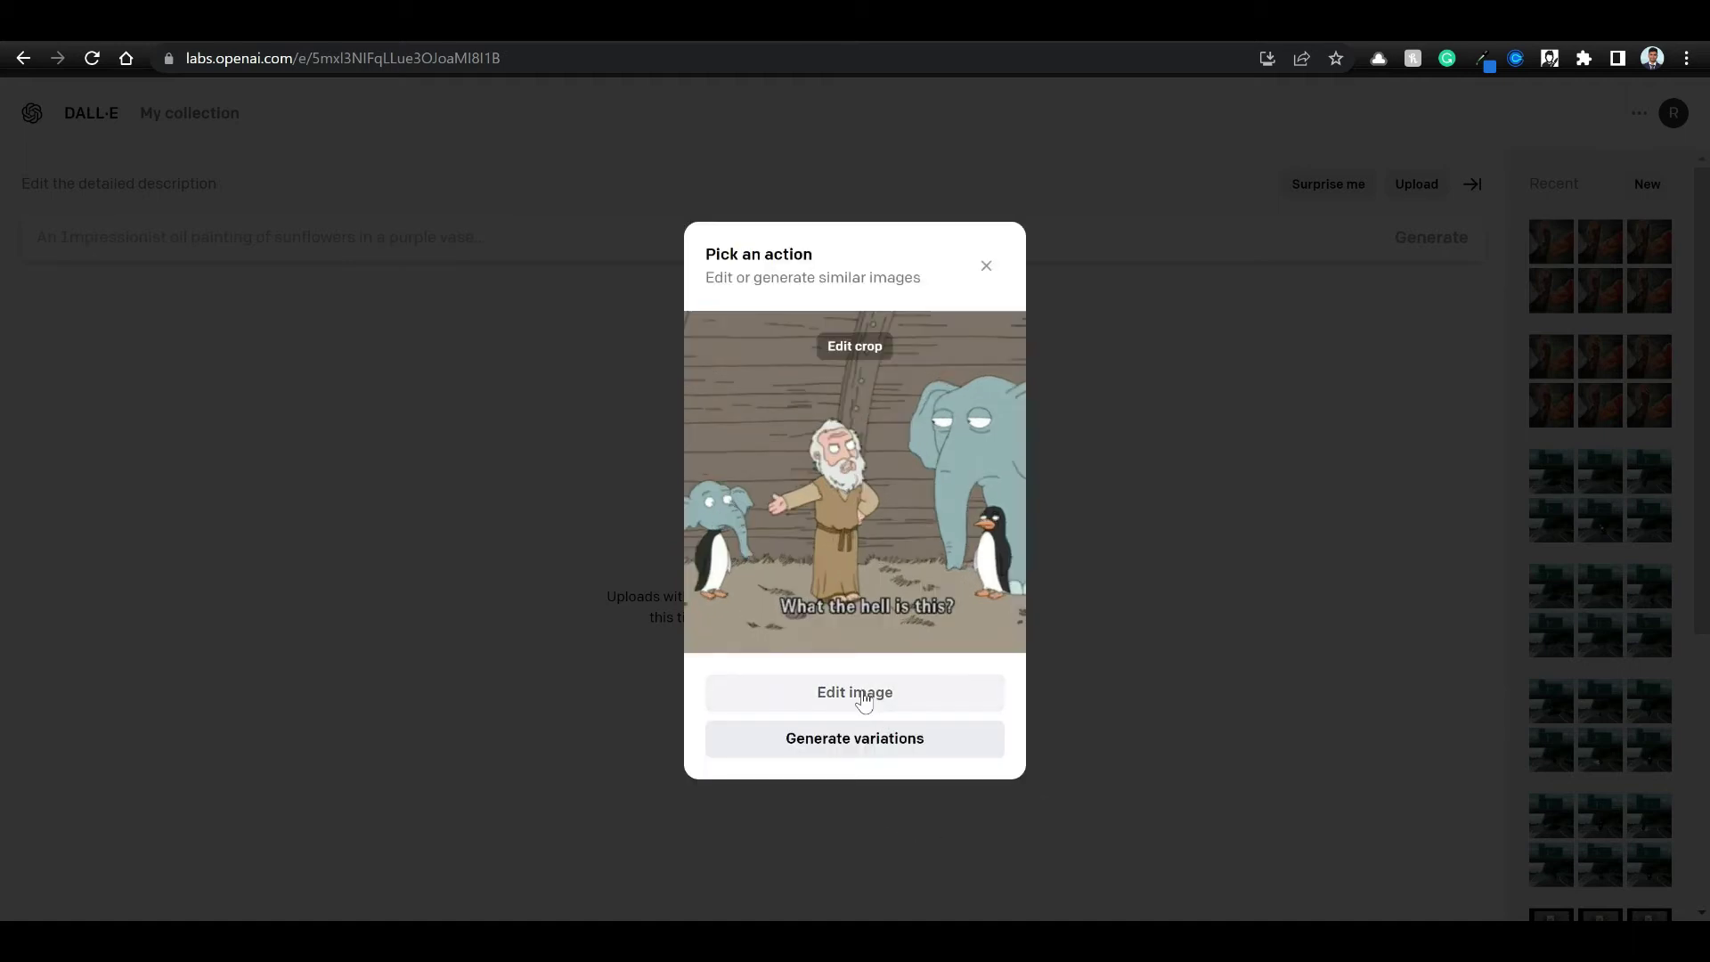
click(860, 694)
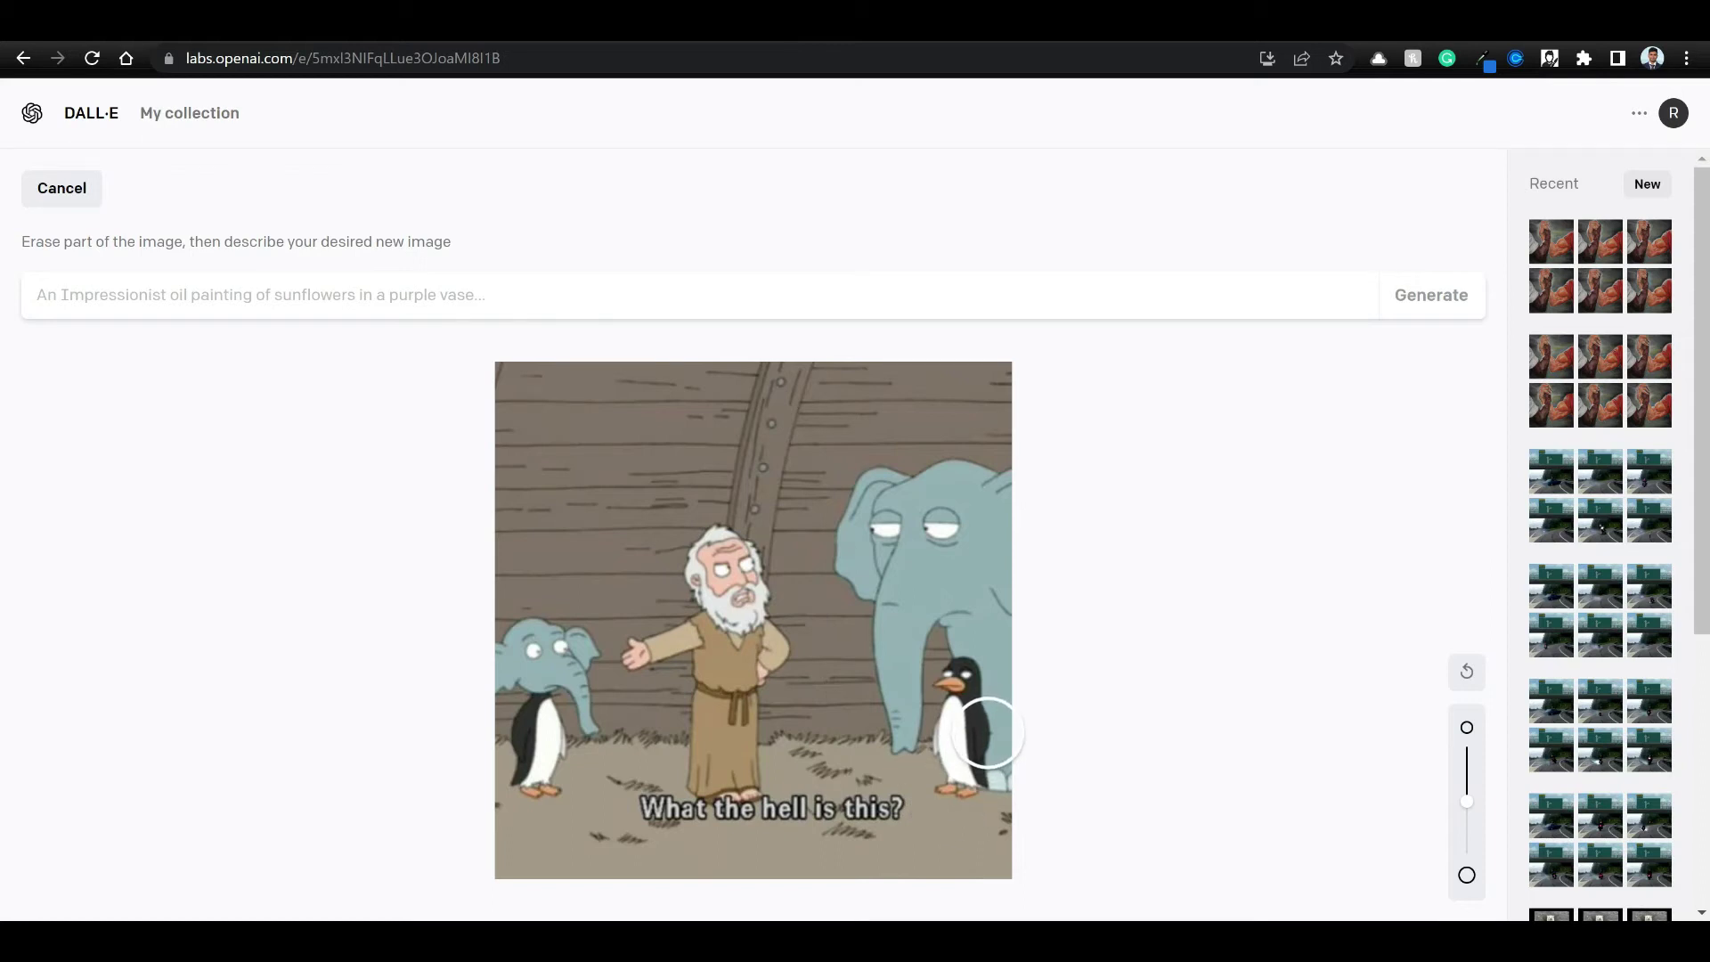
drag(987, 732, 983, 813)
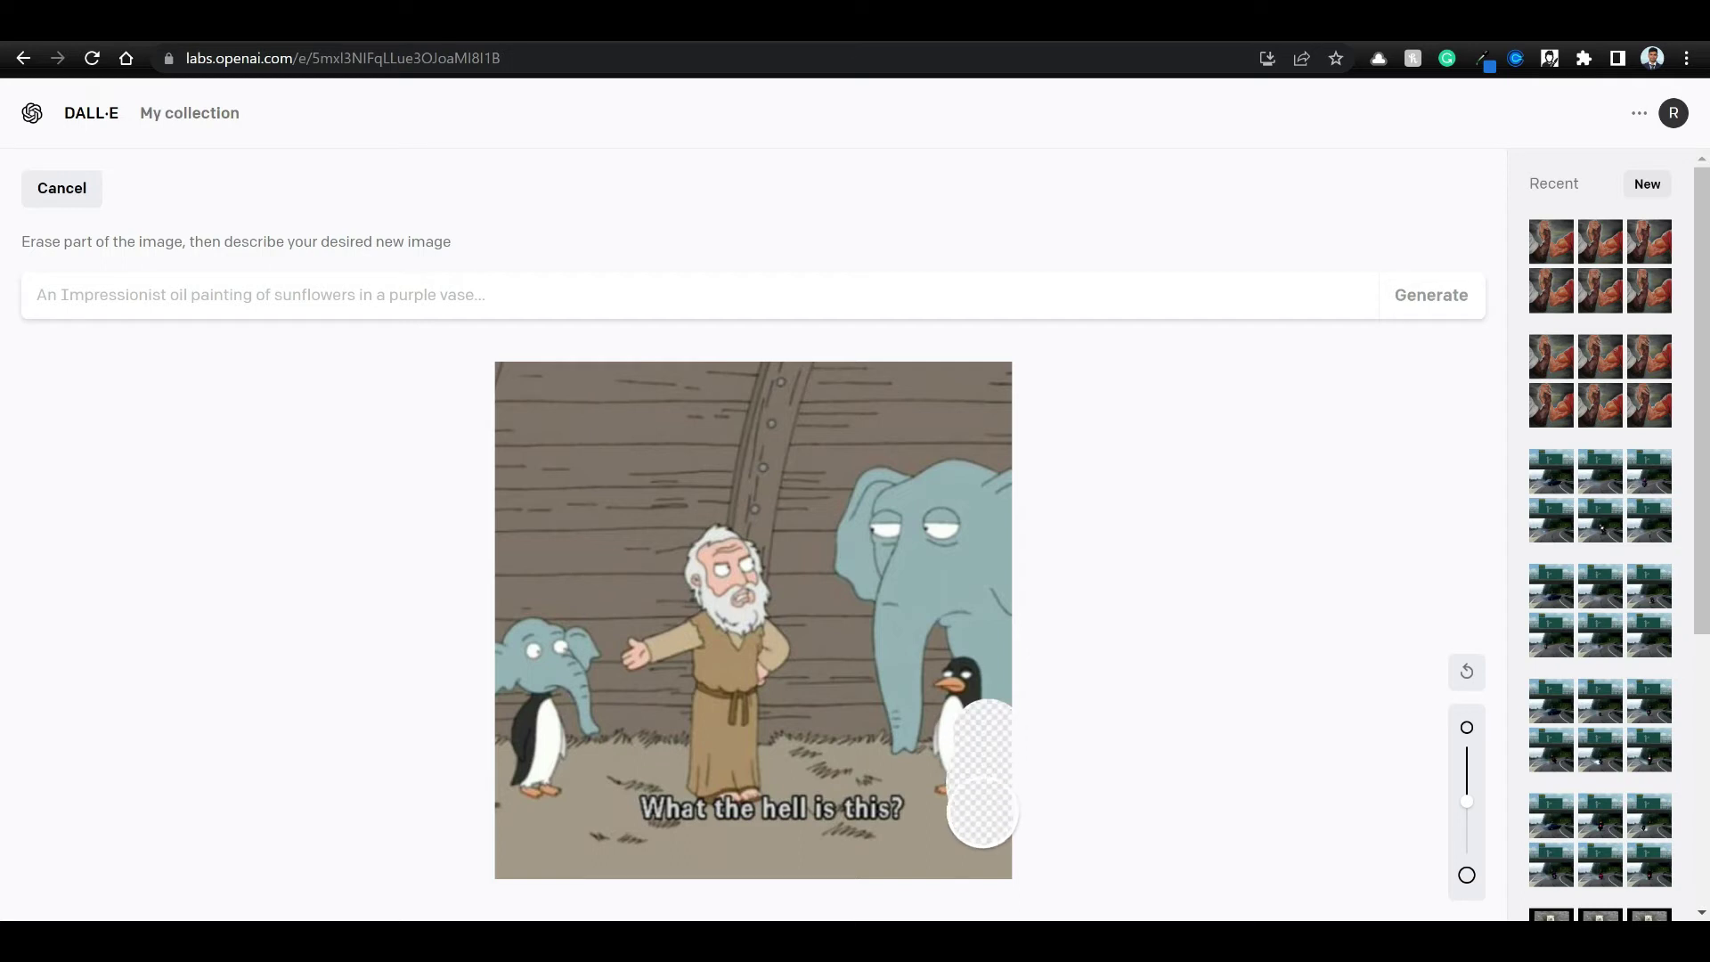
text(Ad)
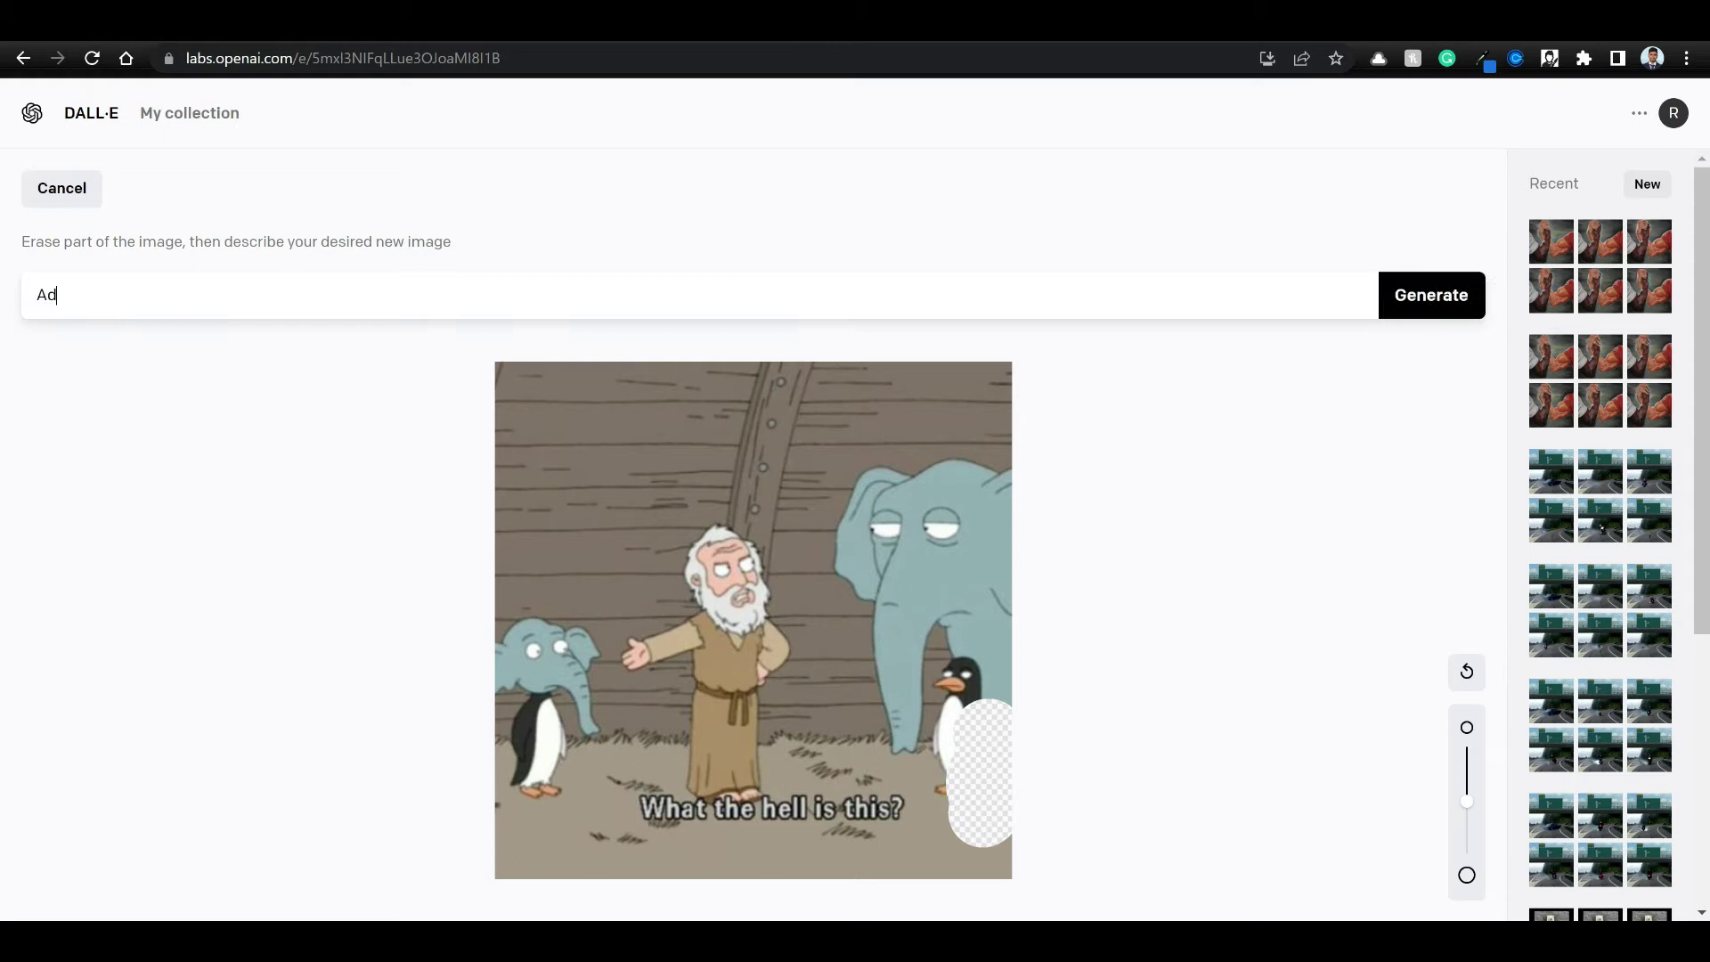
text(d a lion cartoon illustratio)
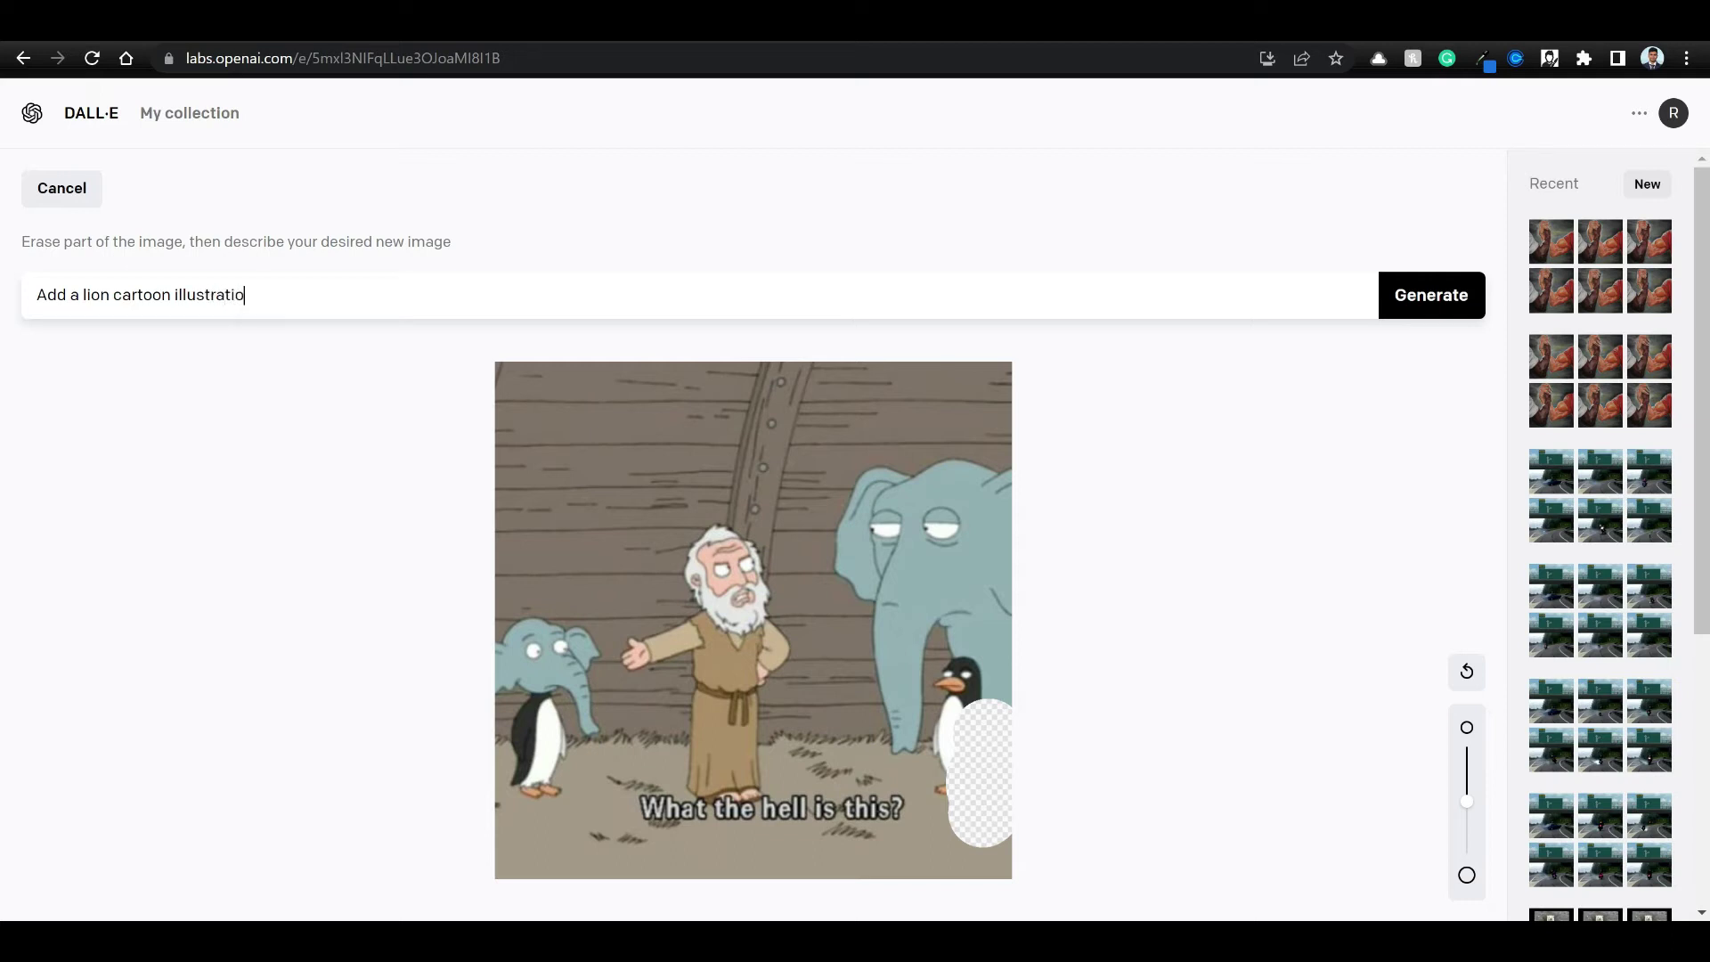
text(n fitting the theme.)
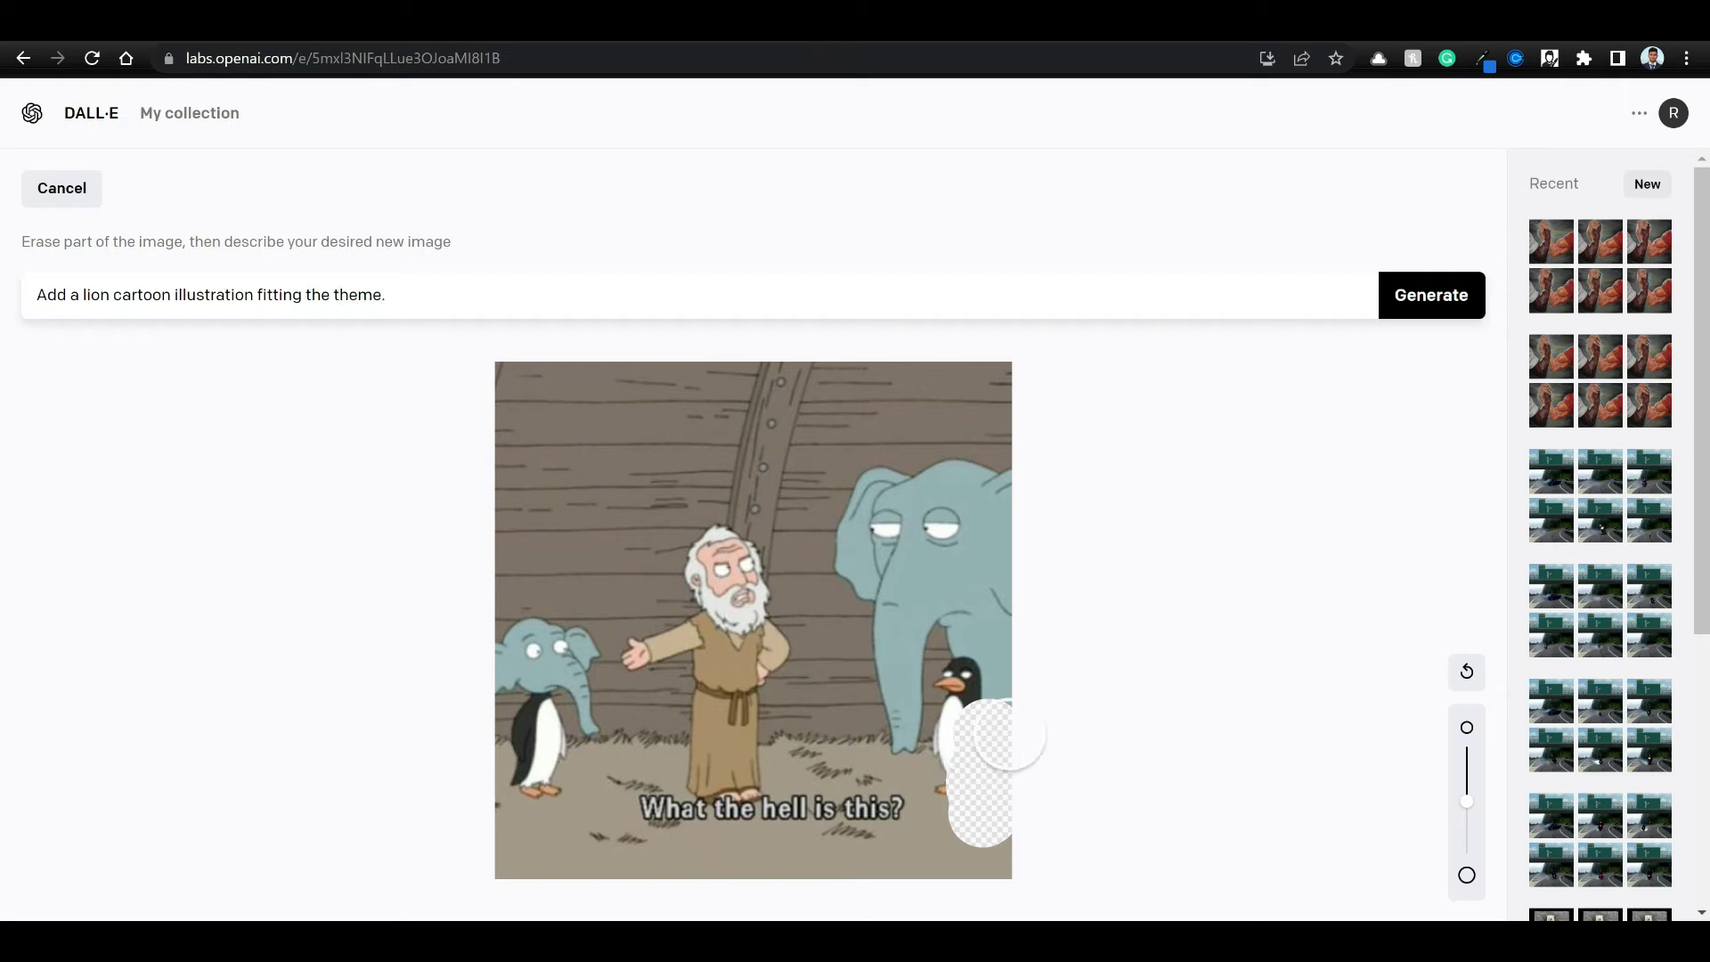
mouse_move(977, 742)
mouse_down()
mouse_move(949, 794)
mouse_move(971, 787)
mouse_up()
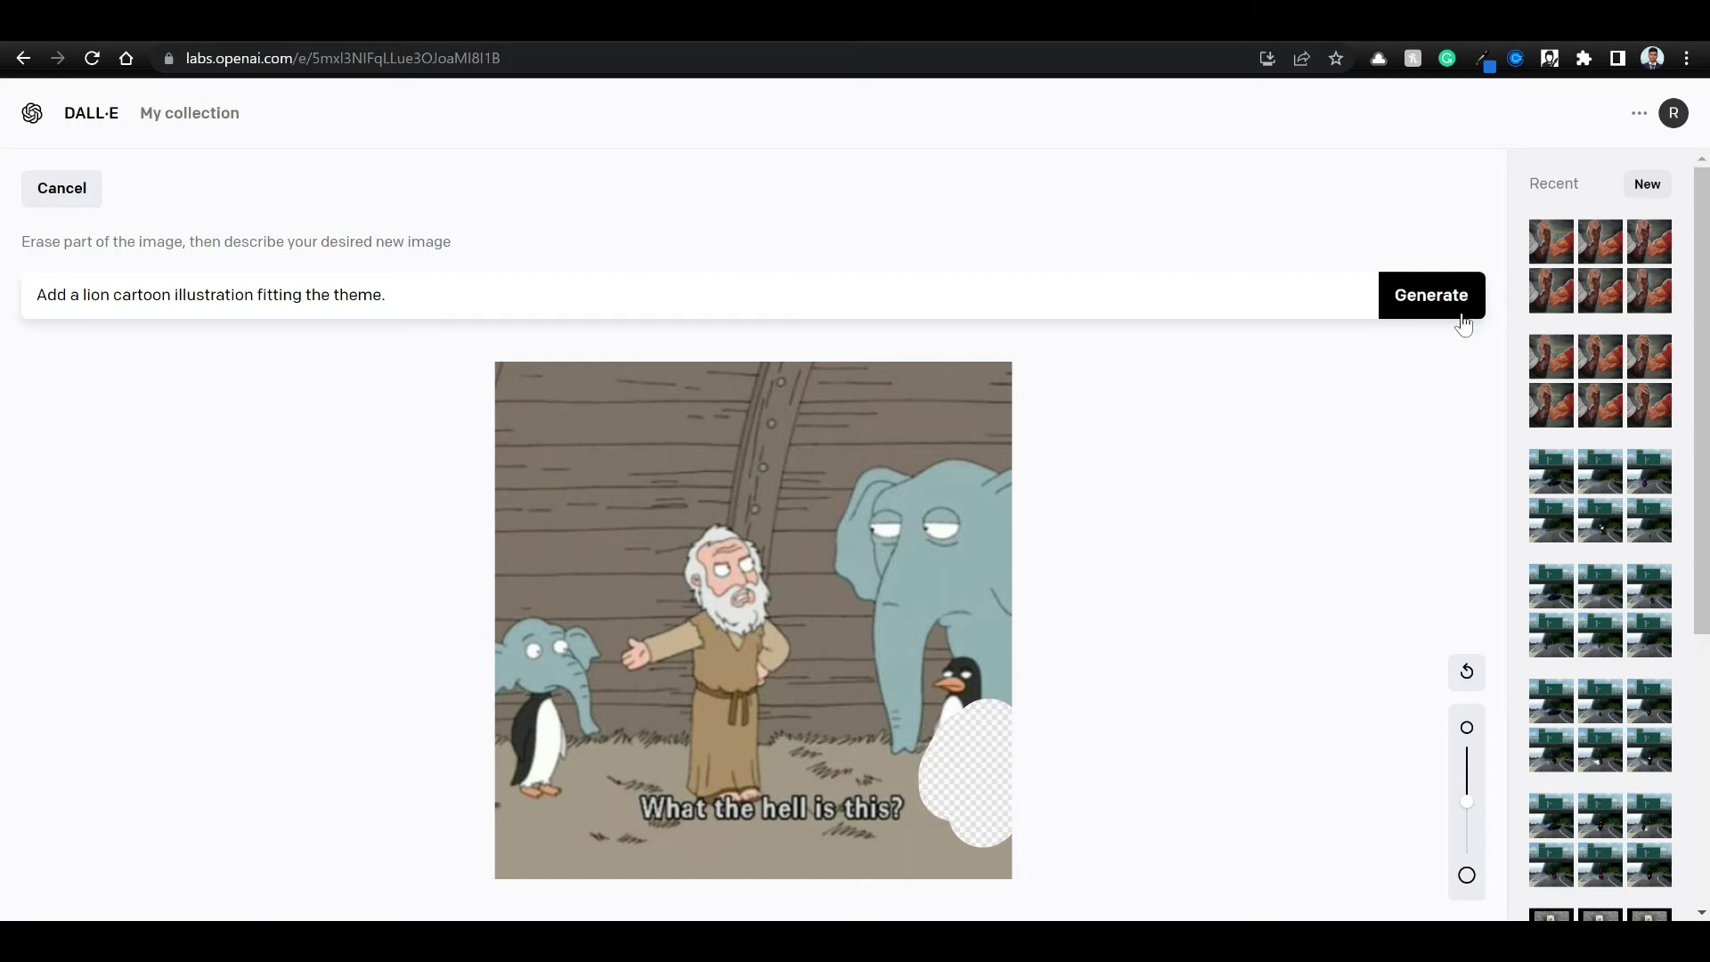
click(1431, 303)
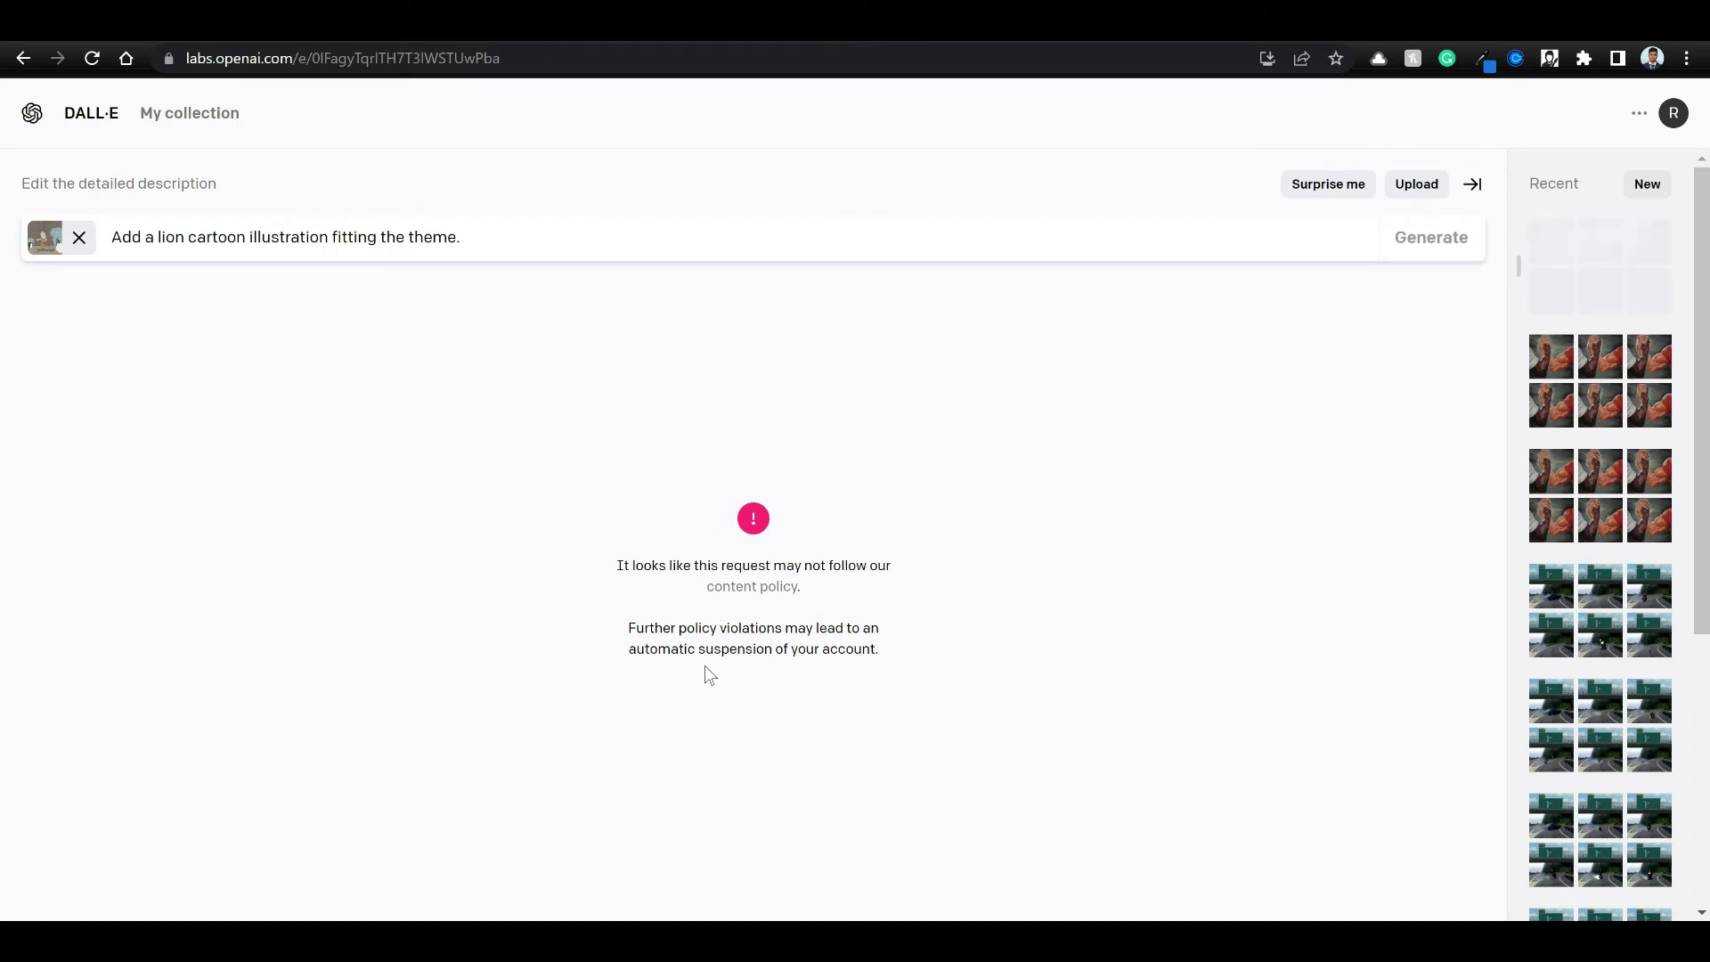
Look over OpenAI's content policy in a separate tab, then close it to return to the refused lion request.
right_click(765, 595)
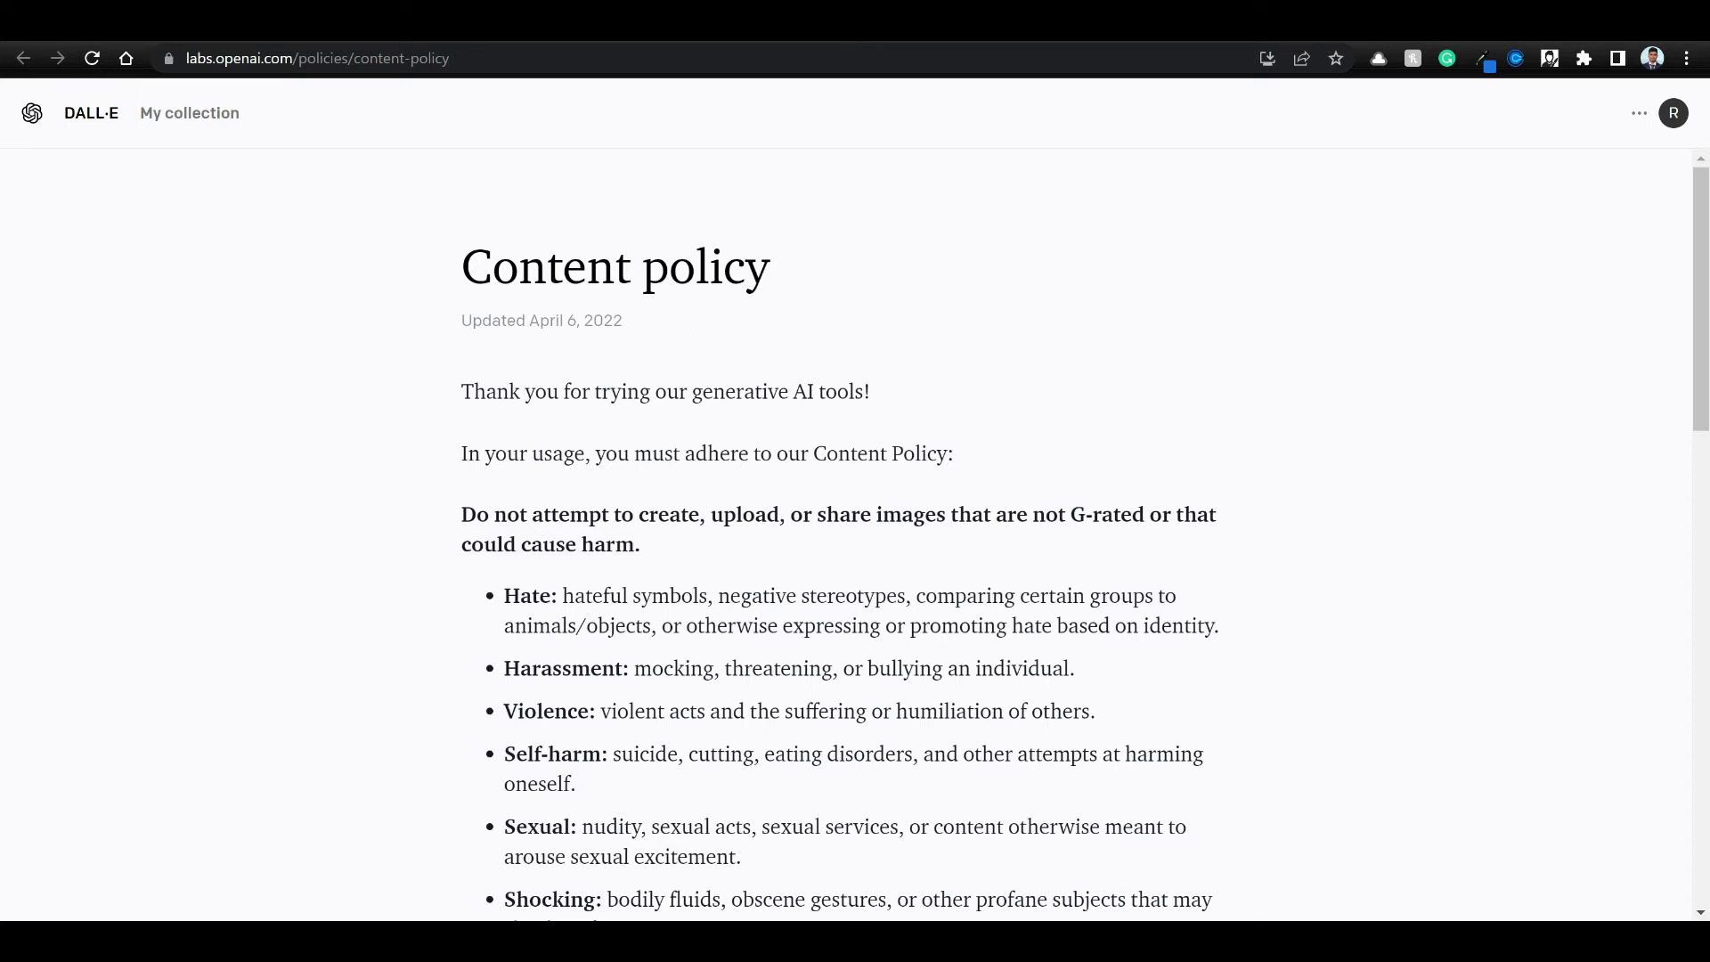
scroll(718, 560, down, 3)
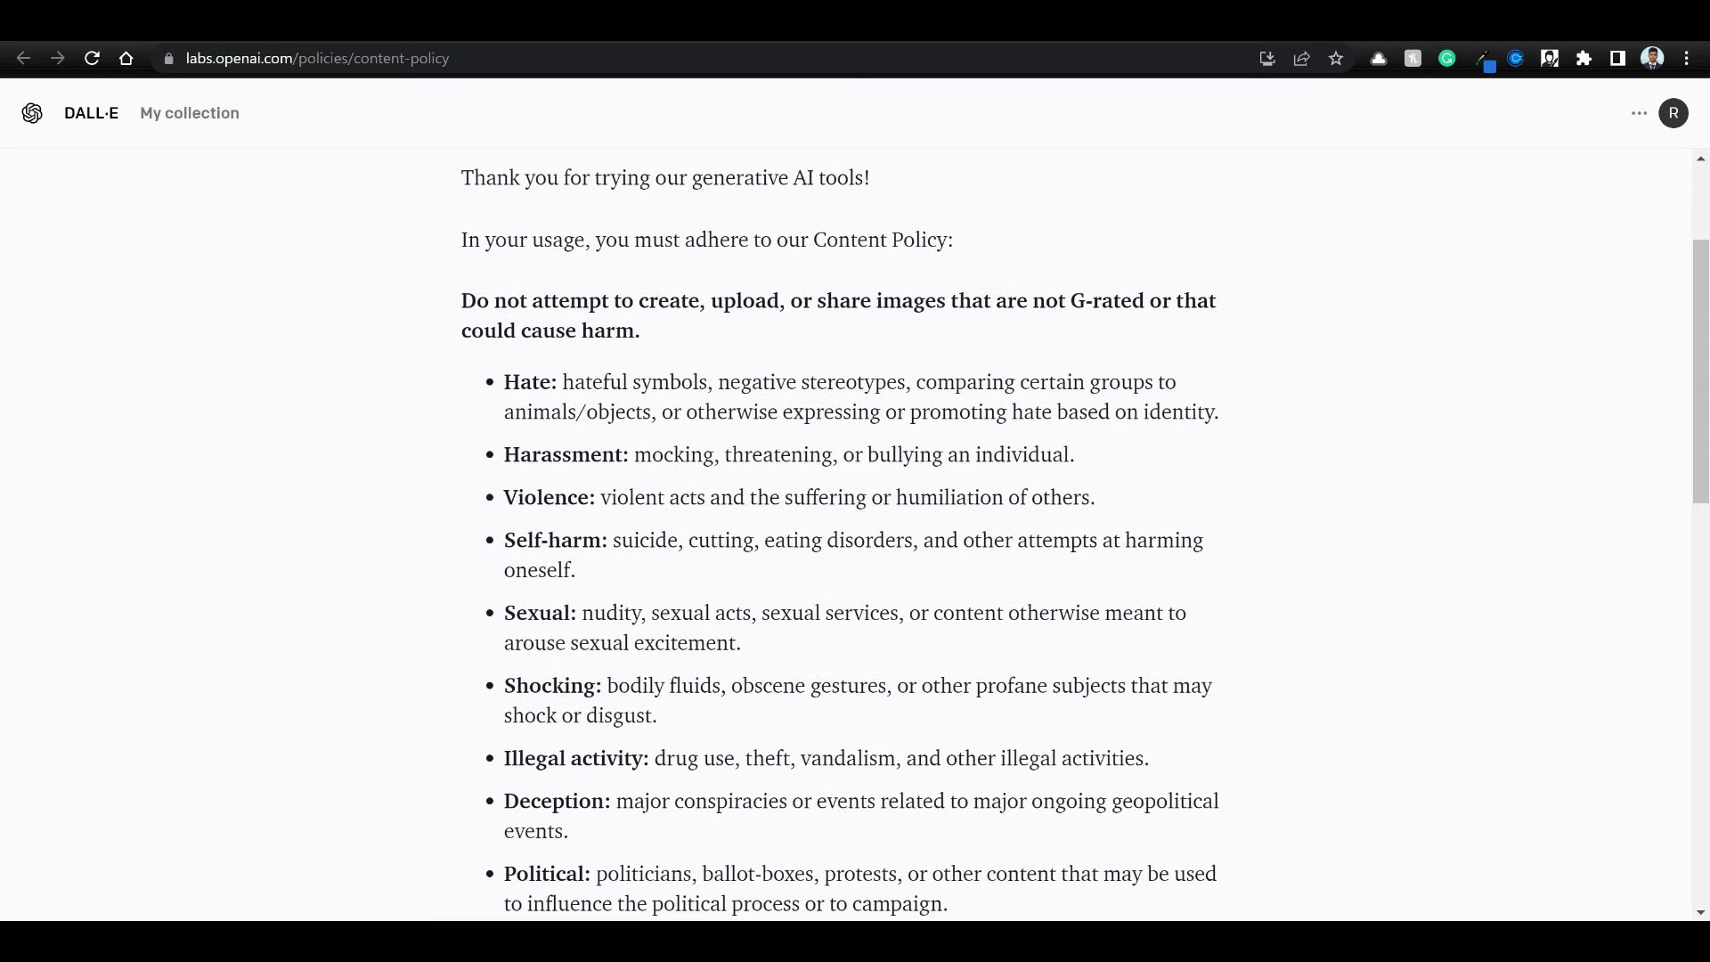
key(ctrl+w)
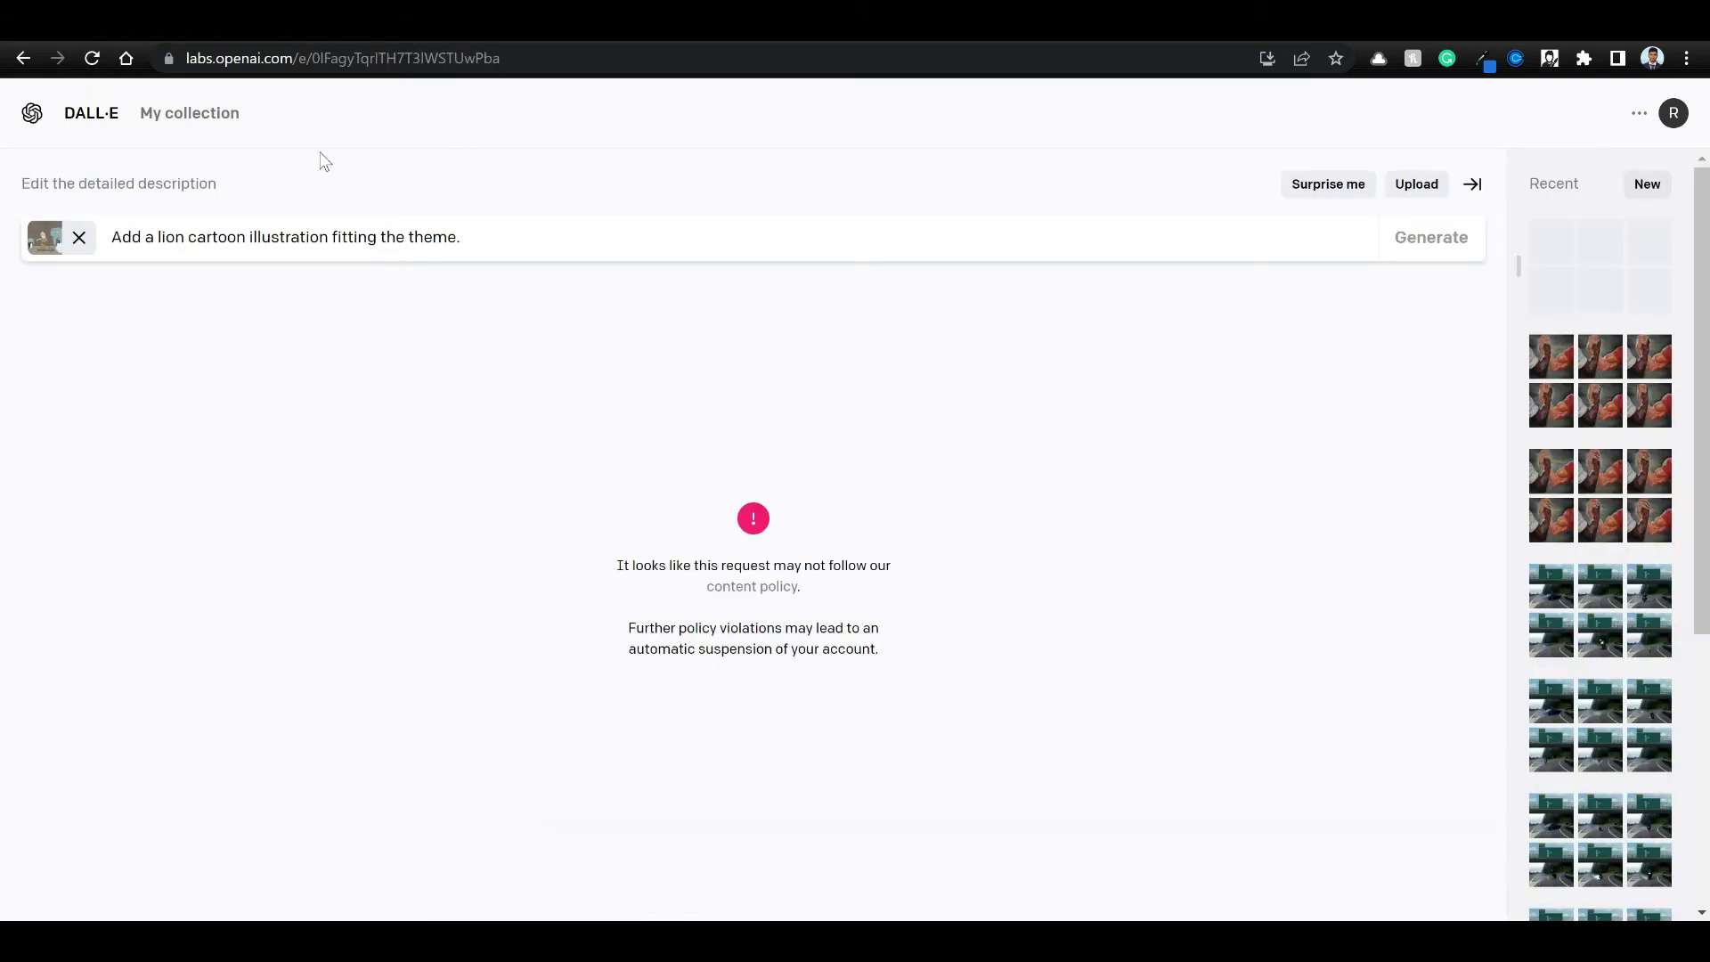
From the DALL·E home page, upload Swerving-Car.png, keep the square crop, and open it in the editor.
click(98, 122)
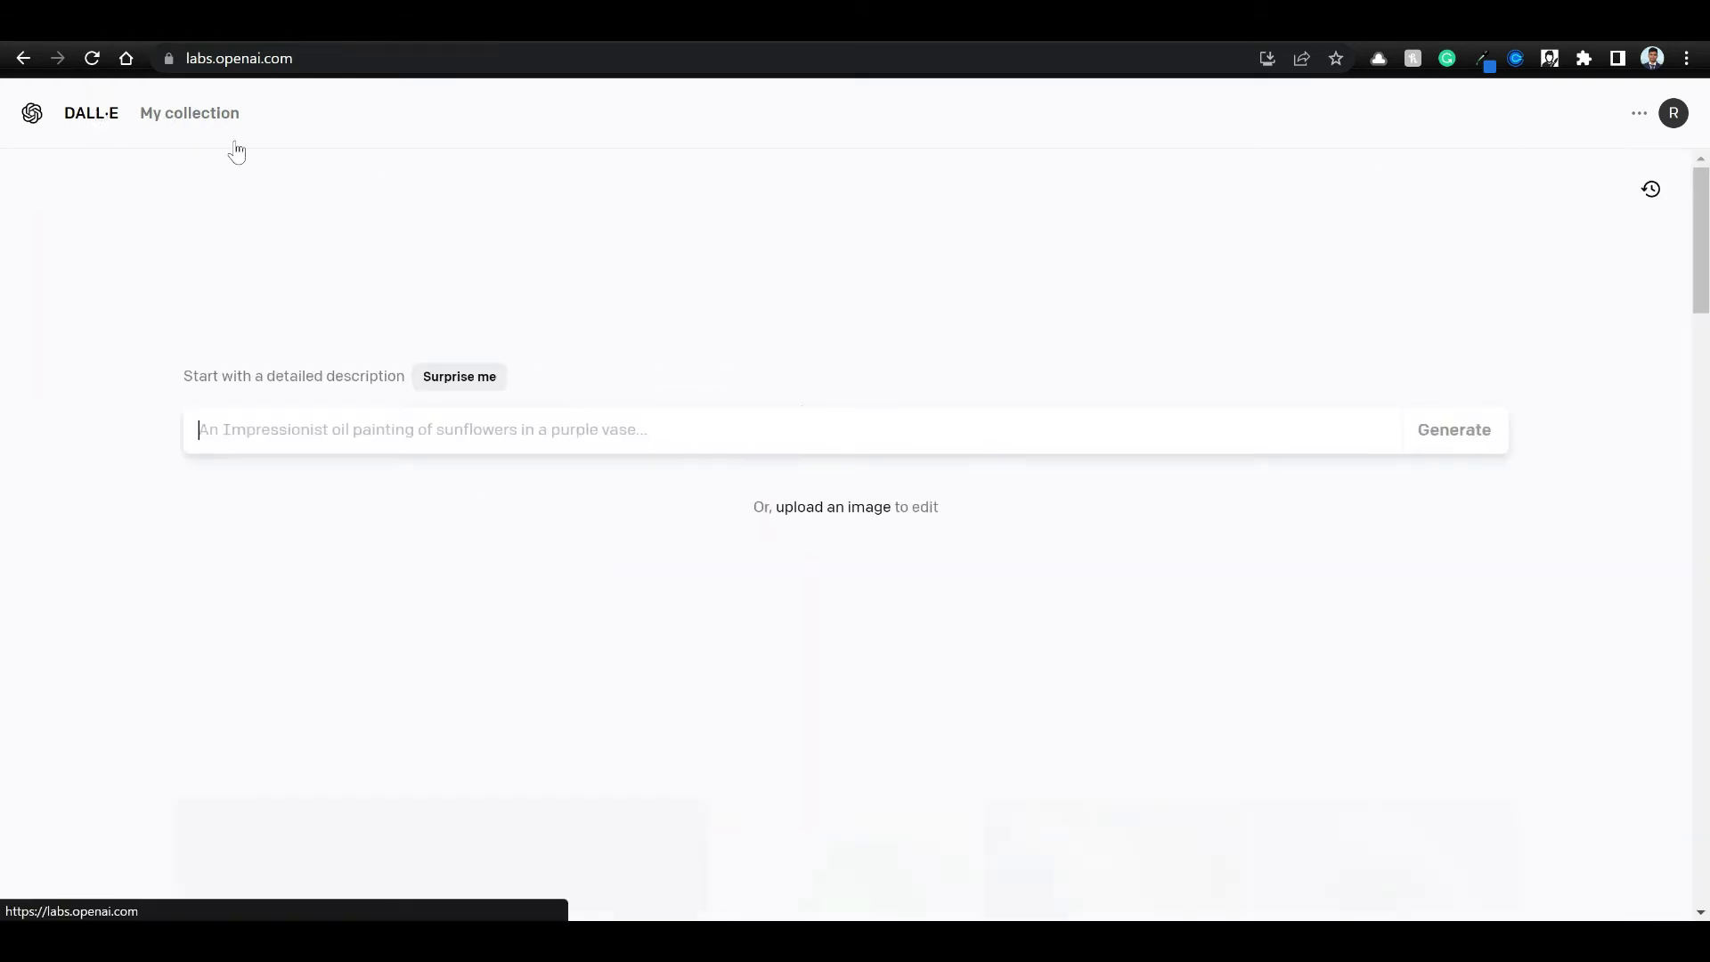
click(820, 507)
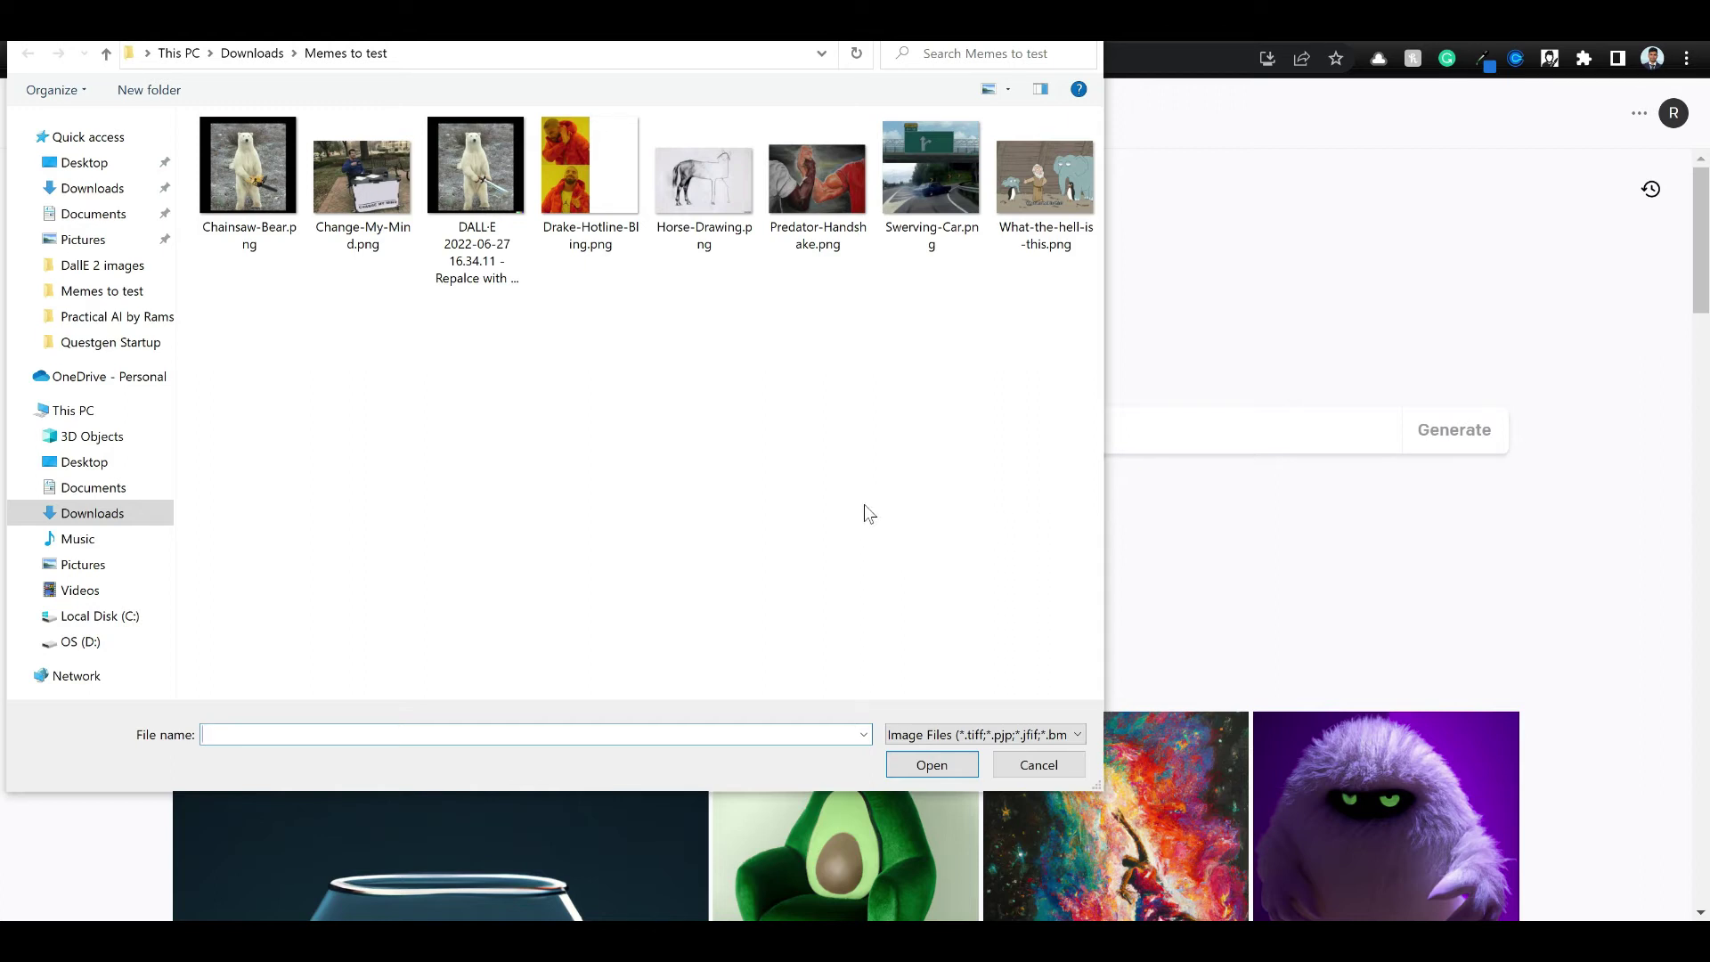
click(931, 178)
click(948, 768)
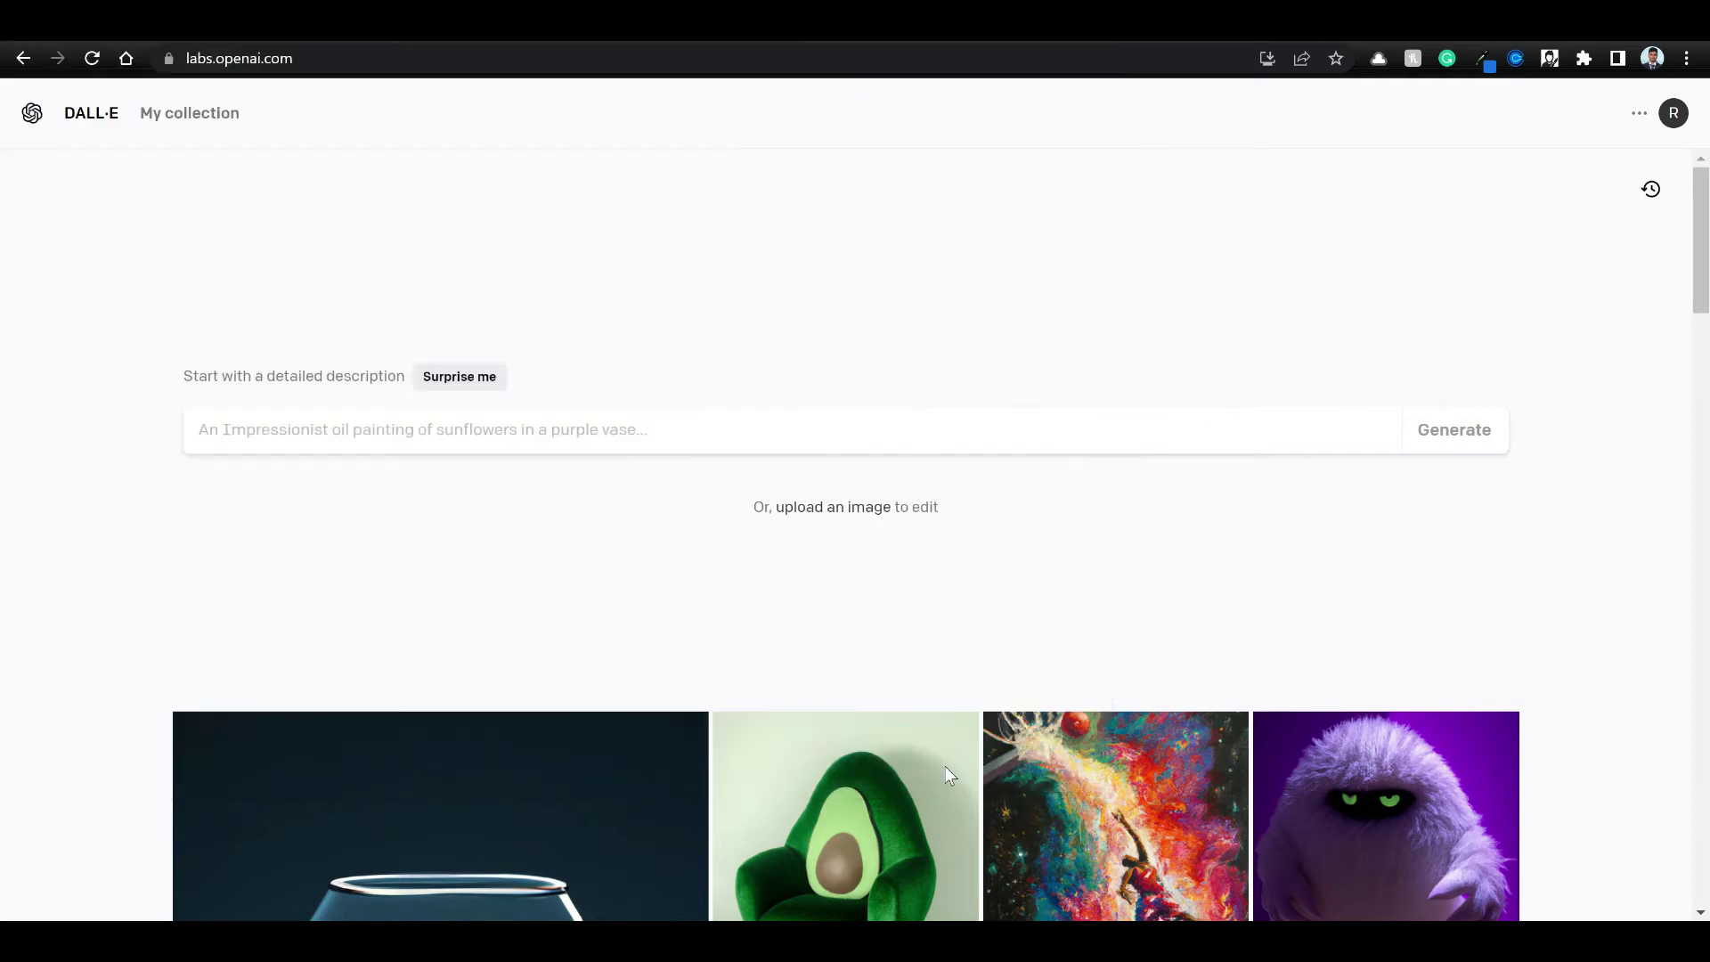
click(876, 710)
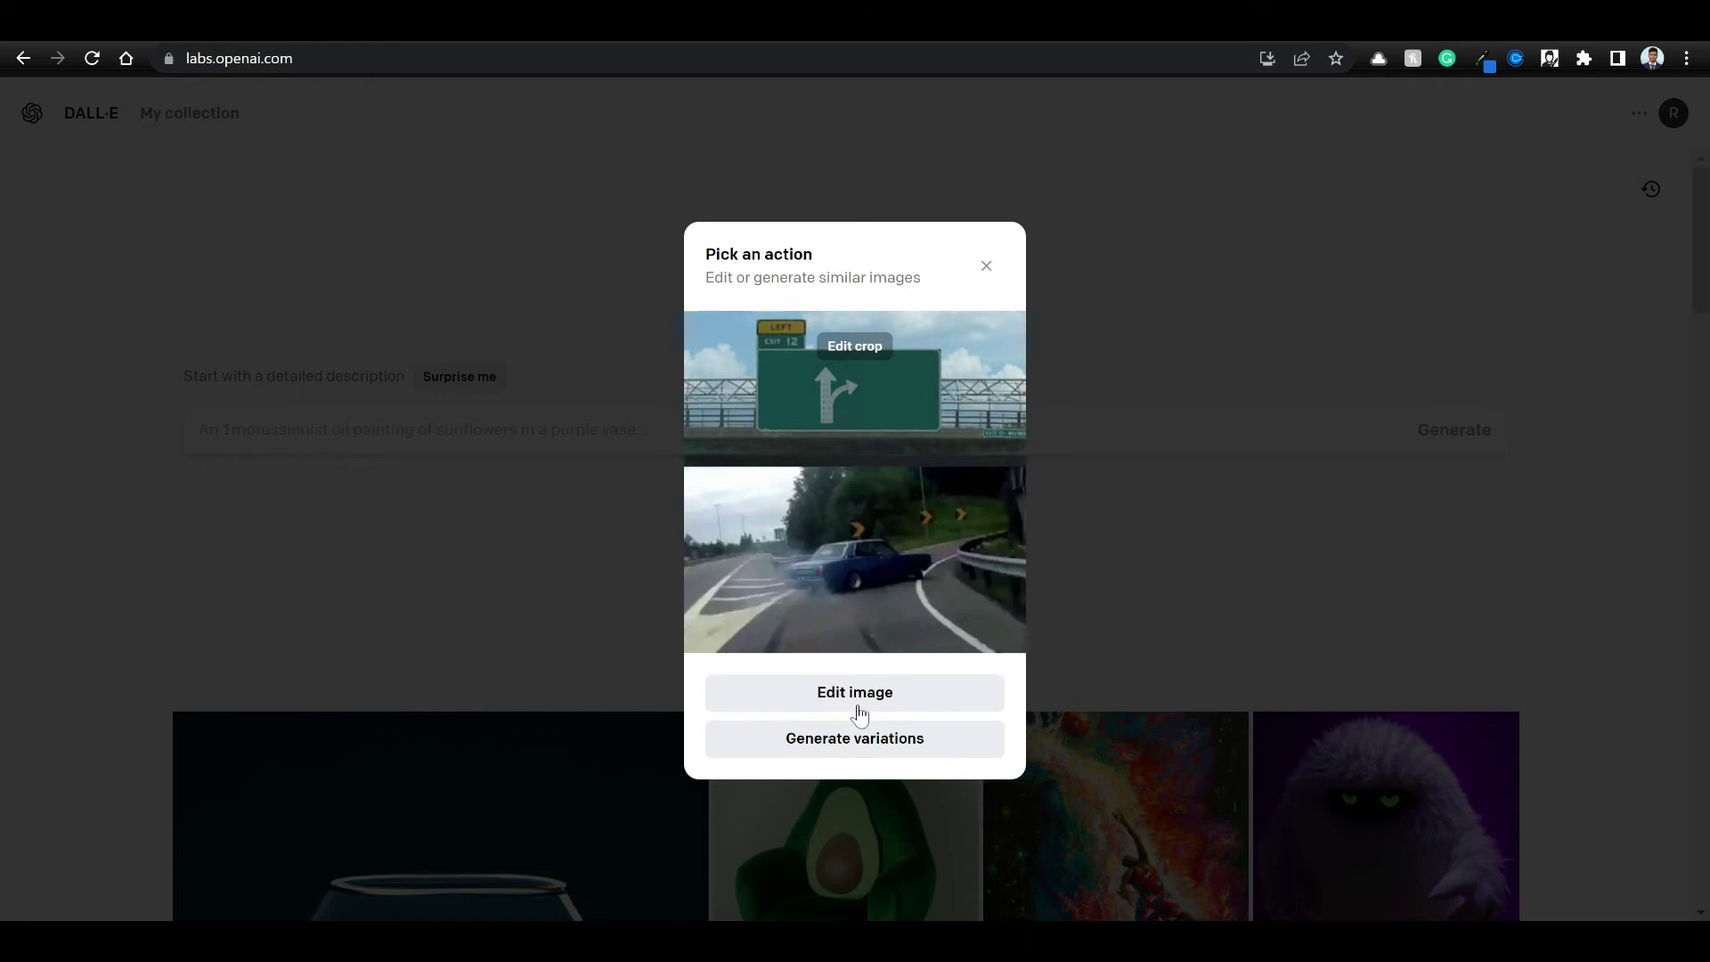
click(860, 702)
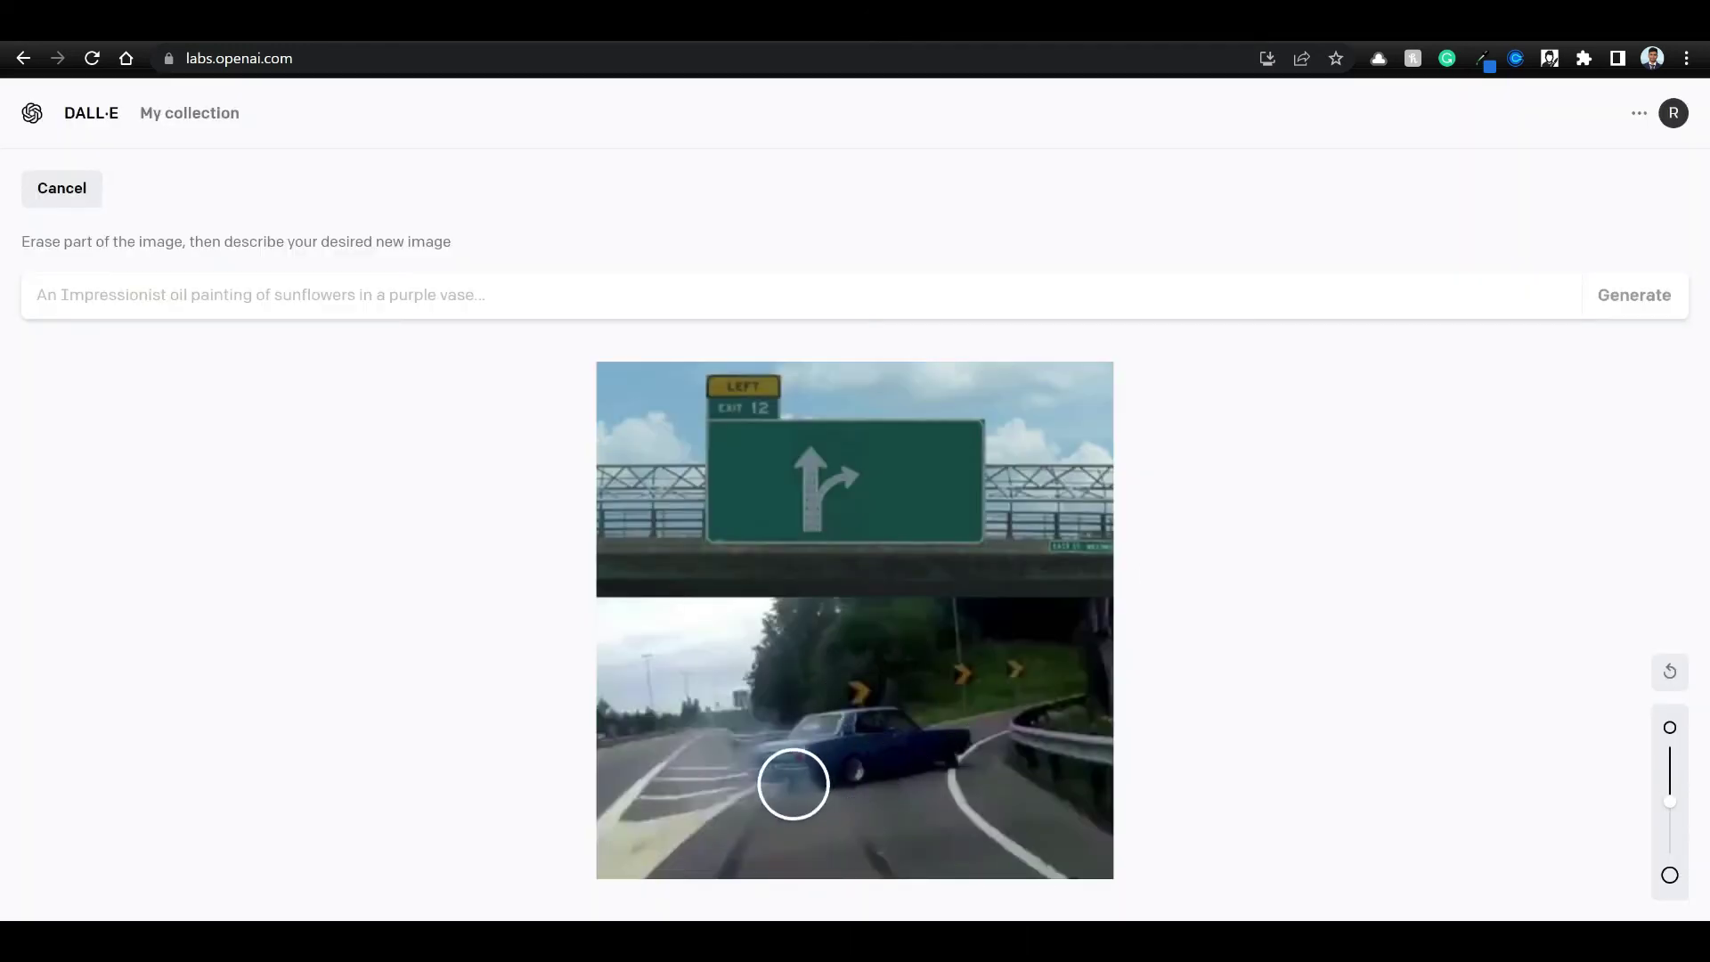
Erase the swerving car and generate from the prompt 'Add a motocycle exiting the highway'.
mouse_move(766, 783)
mouse_down()
mouse_move(840, 724)
mouse_move(951, 752)
mouse_move(833, 793)
mouse_move(933, 791)
mouse_move(871, 710)
mouse_up()
click(251, 295)
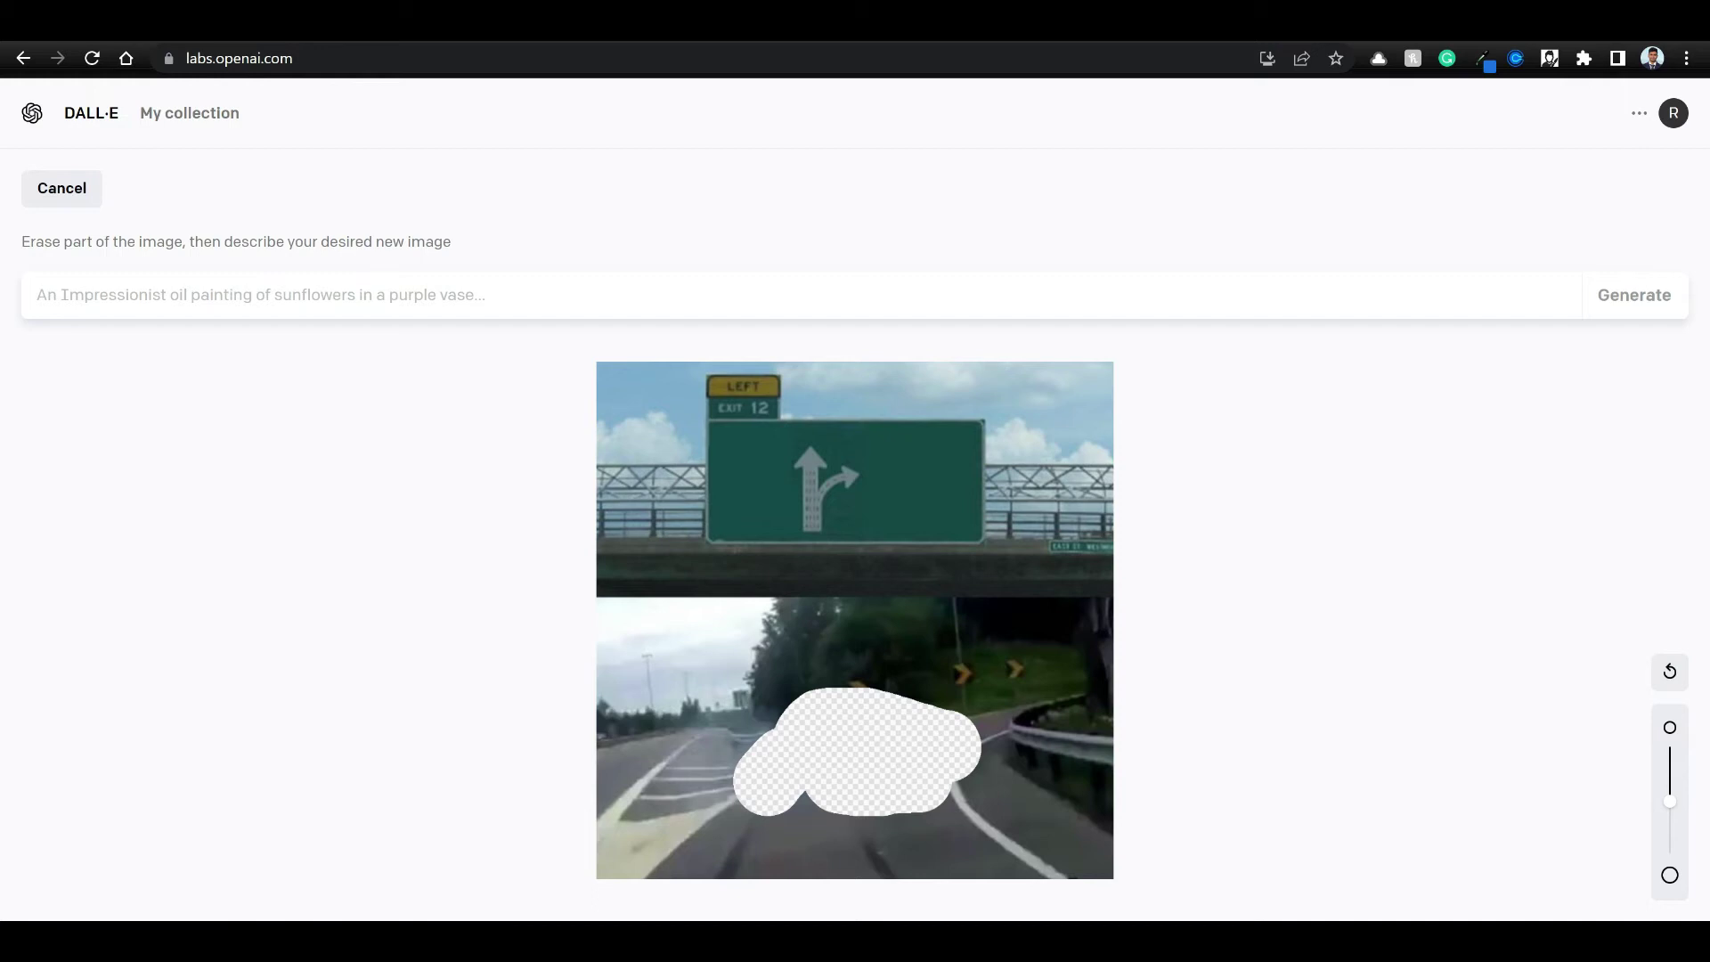
text(Add a mot)
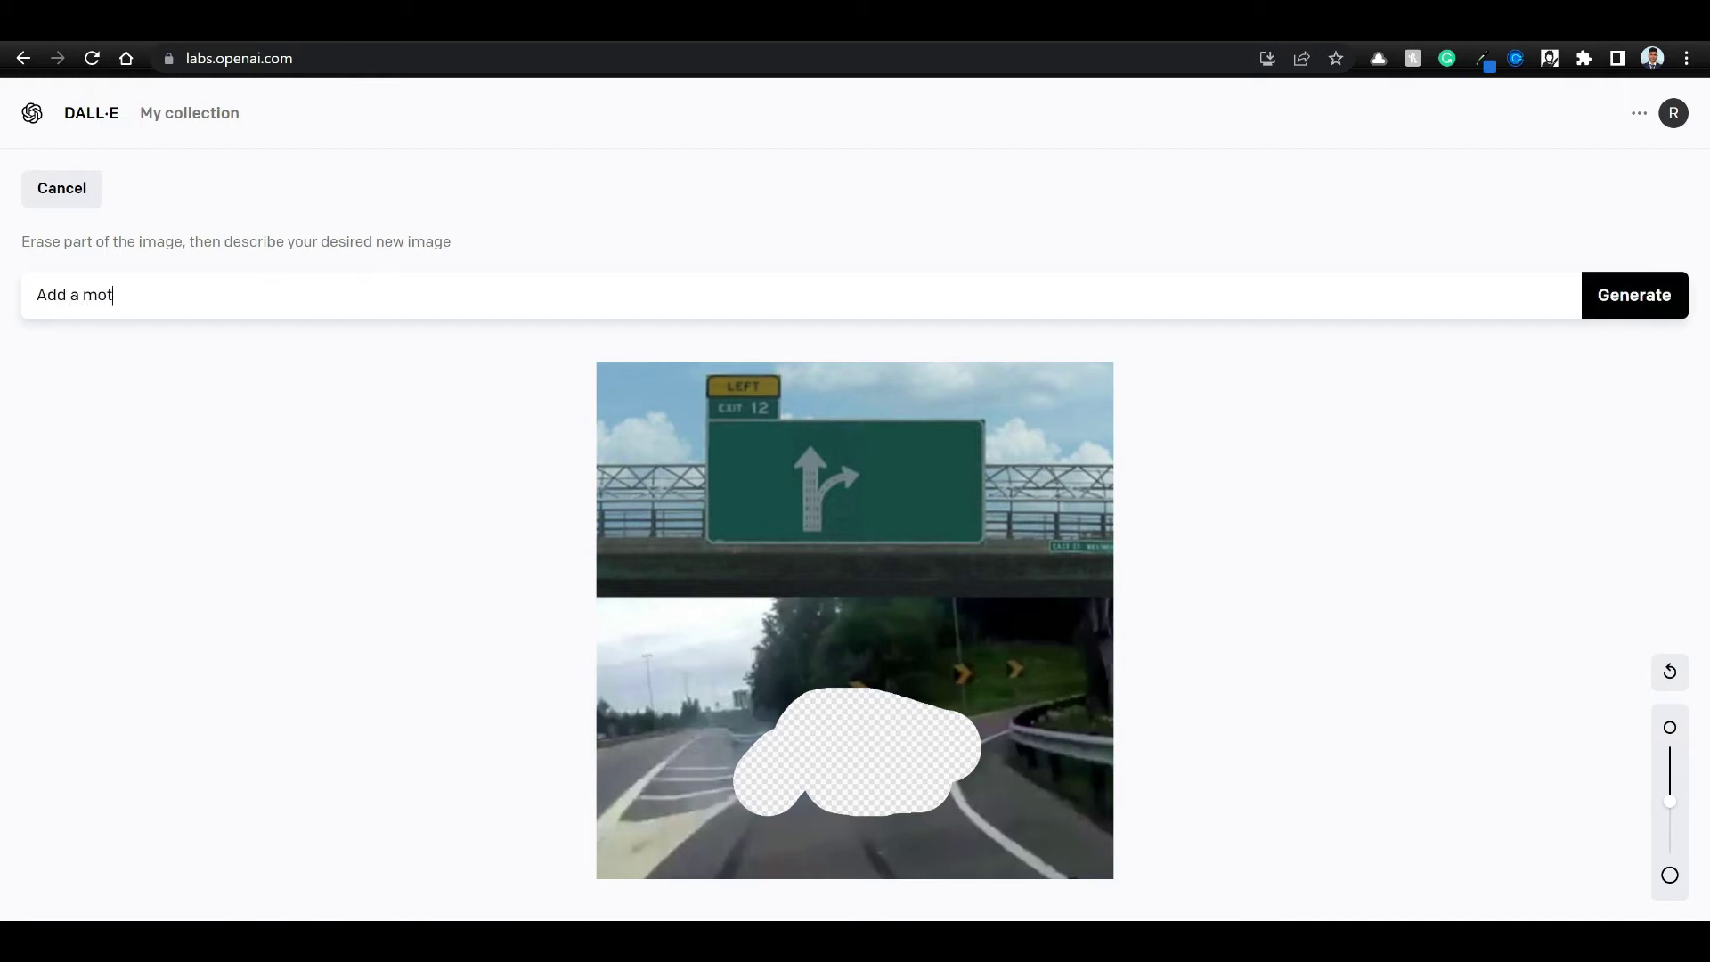
text(ocycle exiting the highway.)
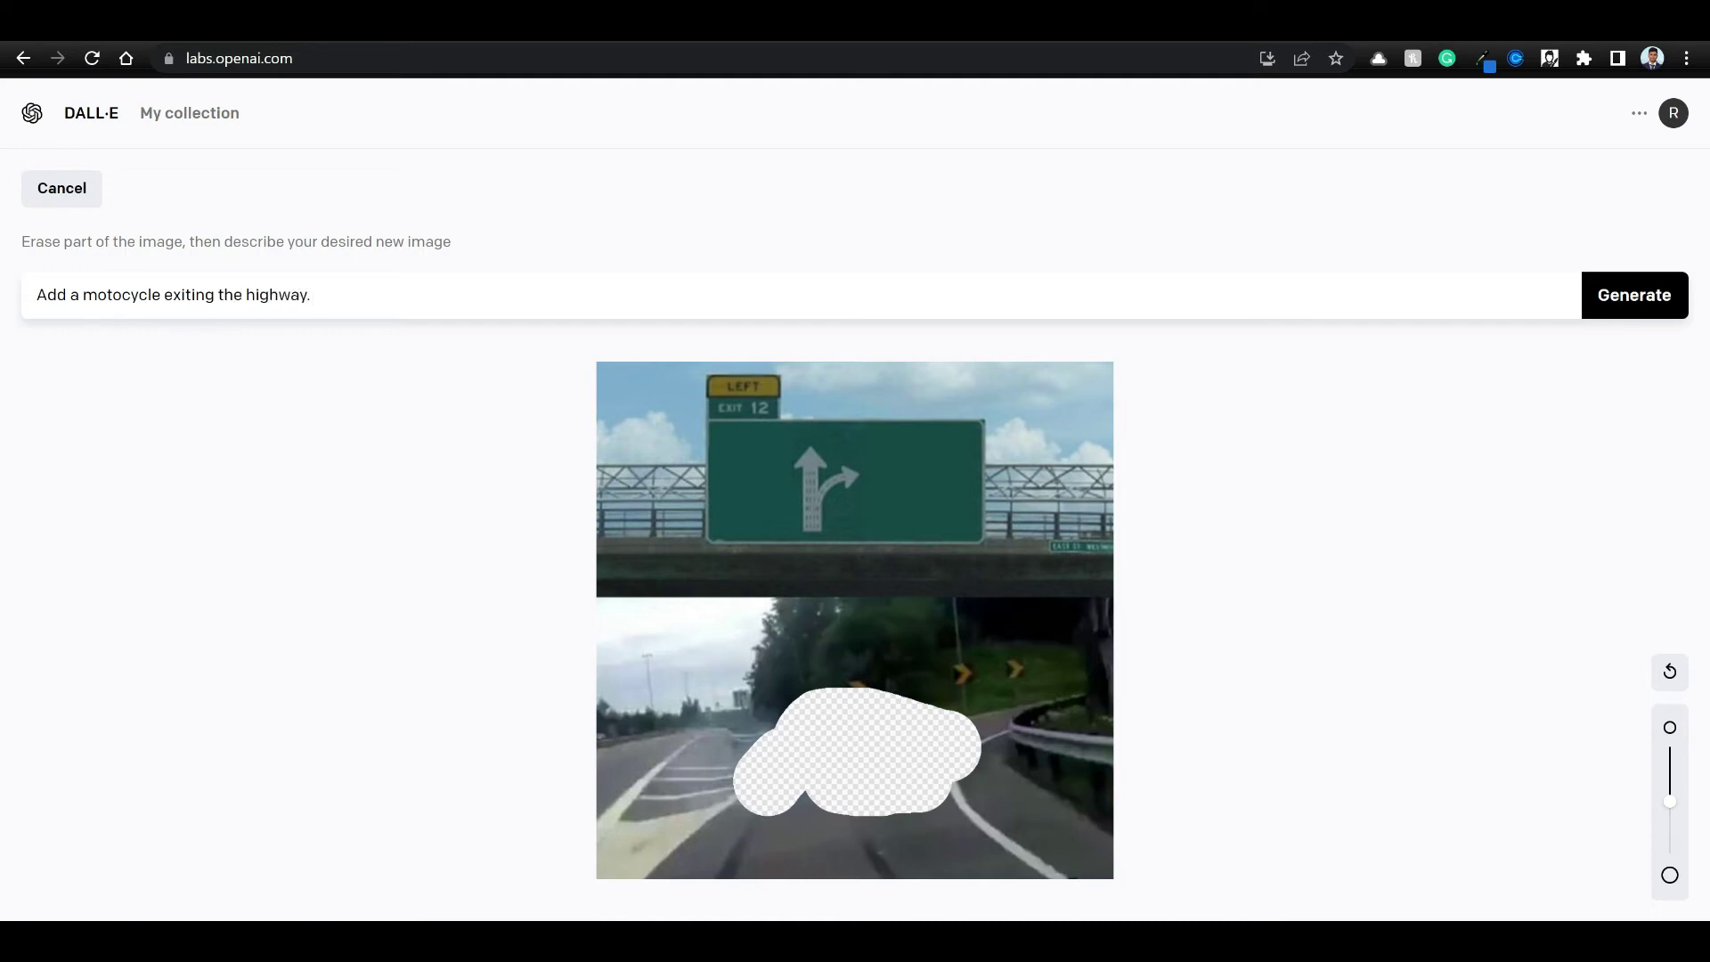
click(1631, 306)
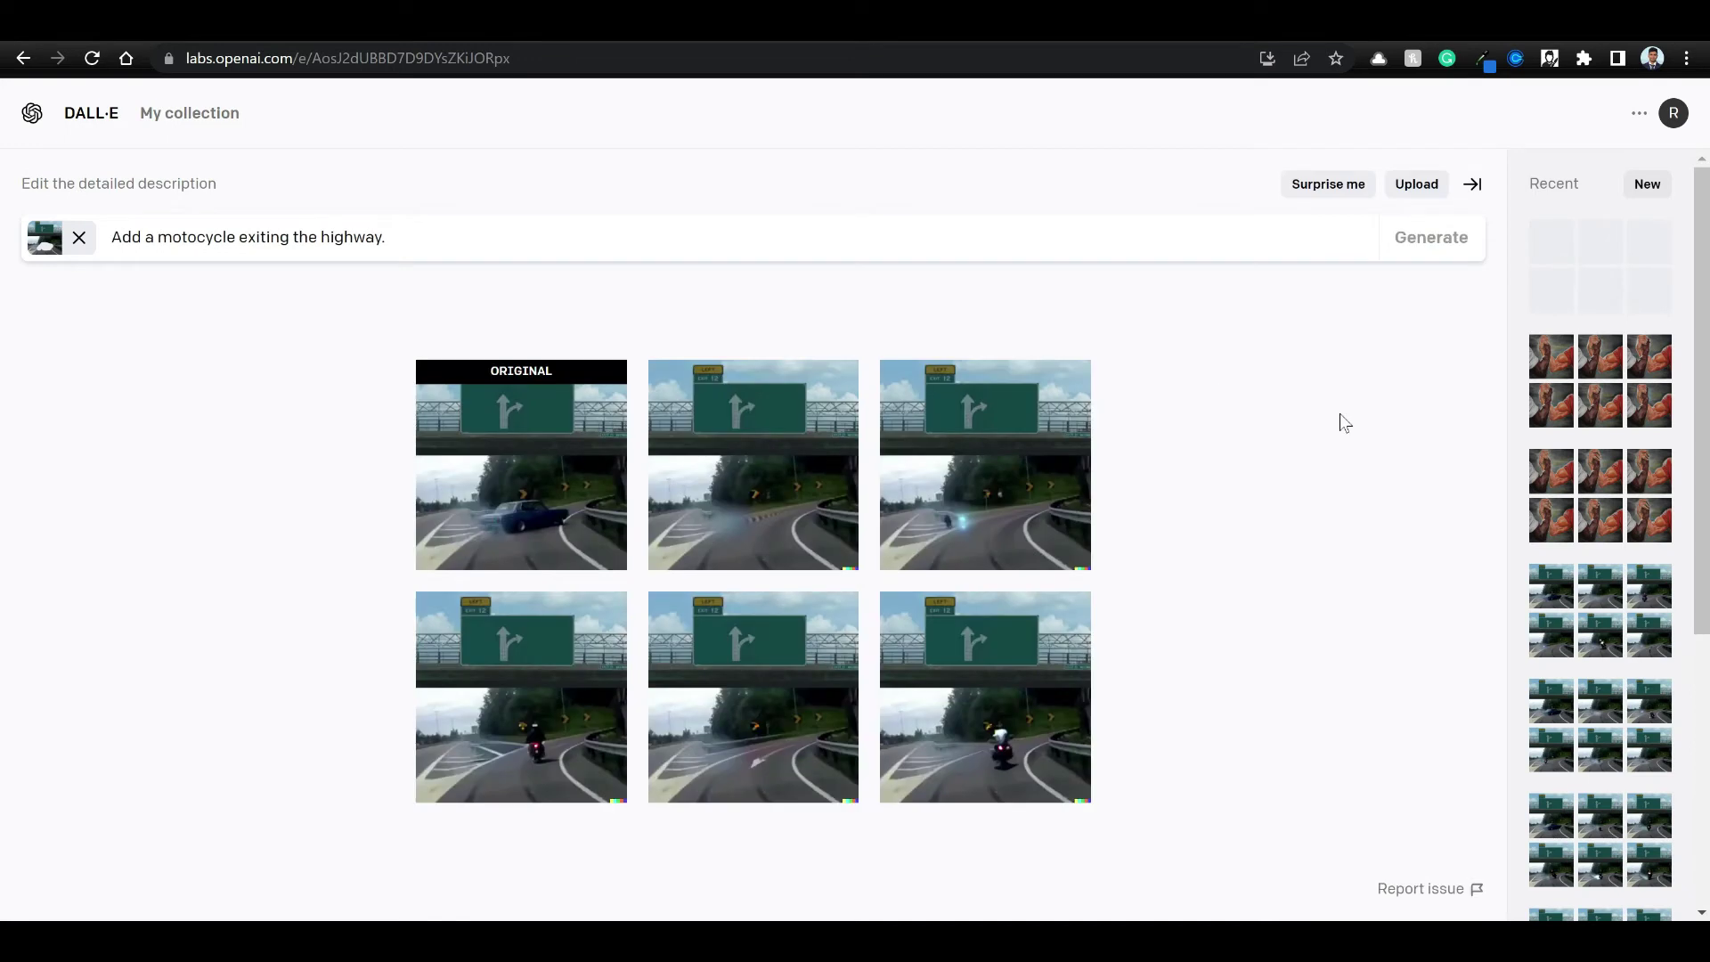
Save the bottom-left motorcycle variation to the collection and download it as a PNG.
click(538, 753)
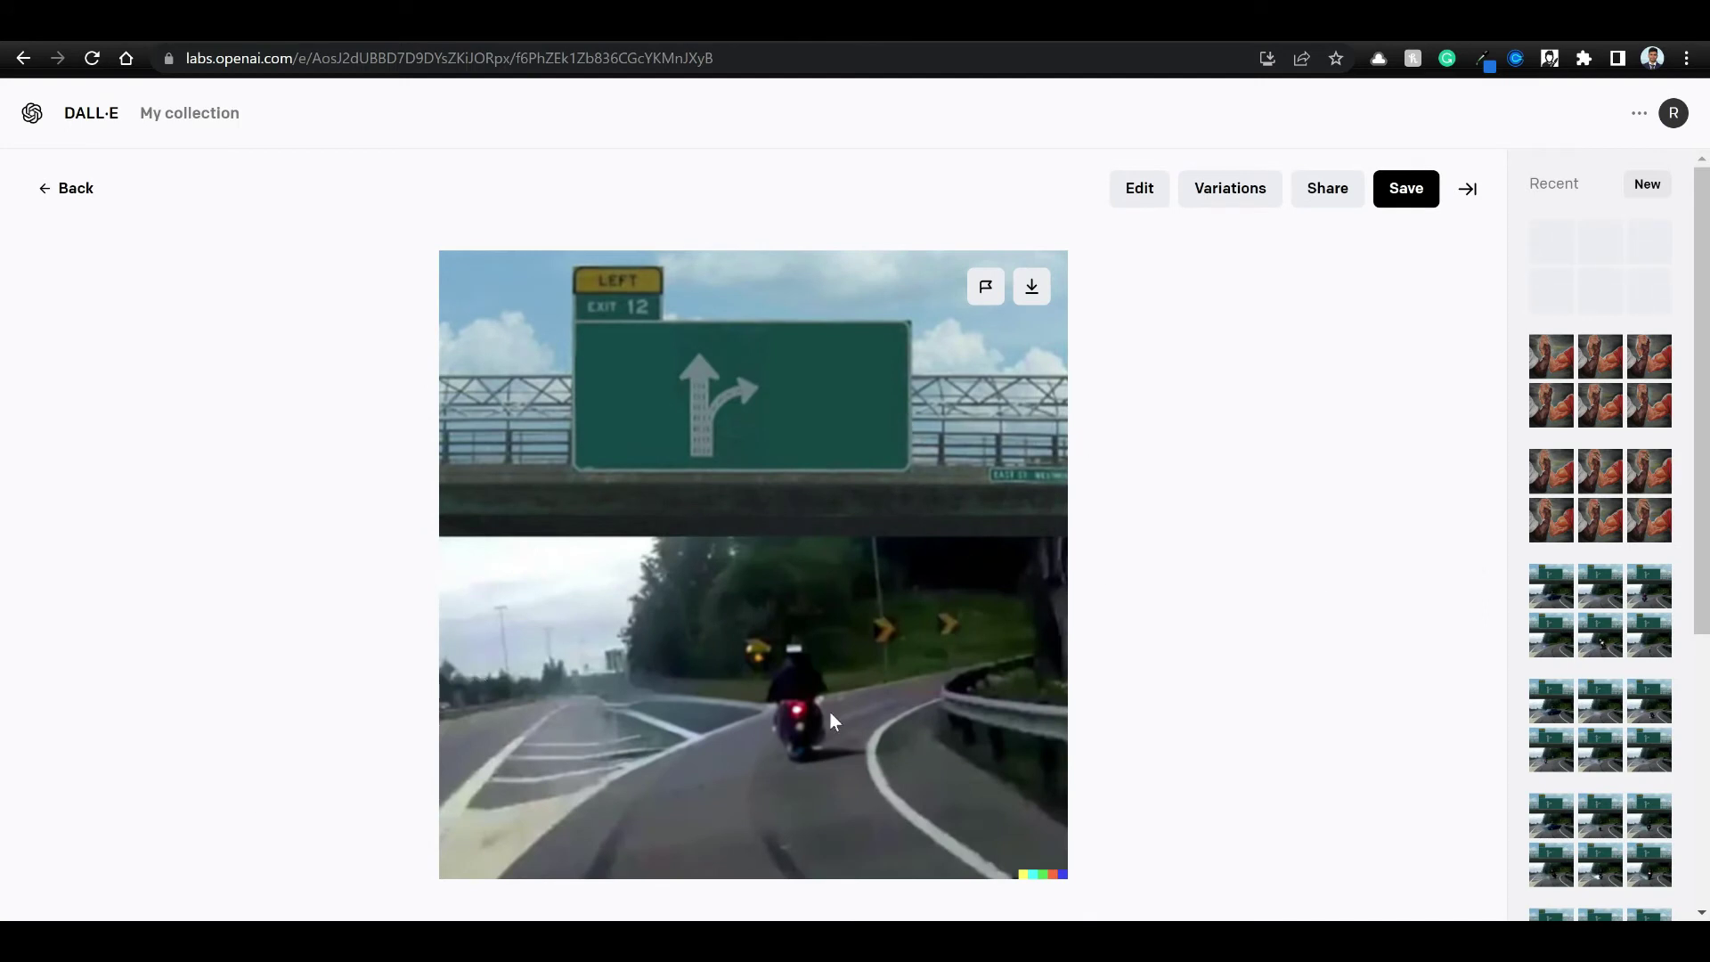
click(1400, 196)
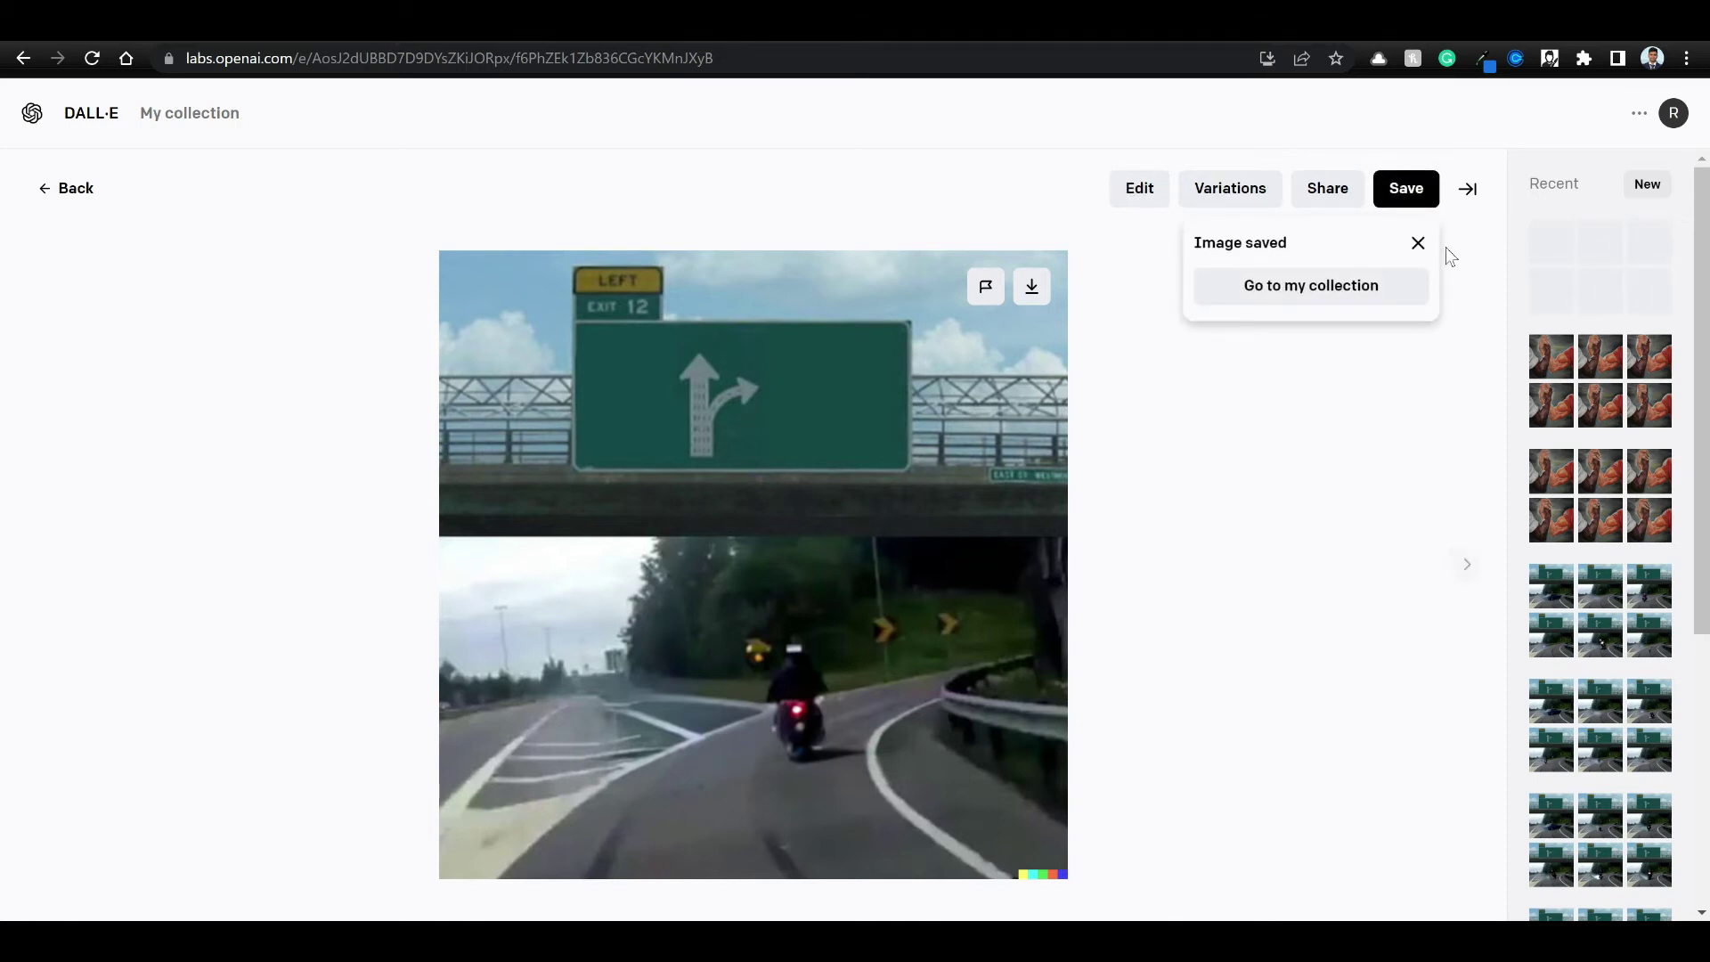
click(1418, 243)
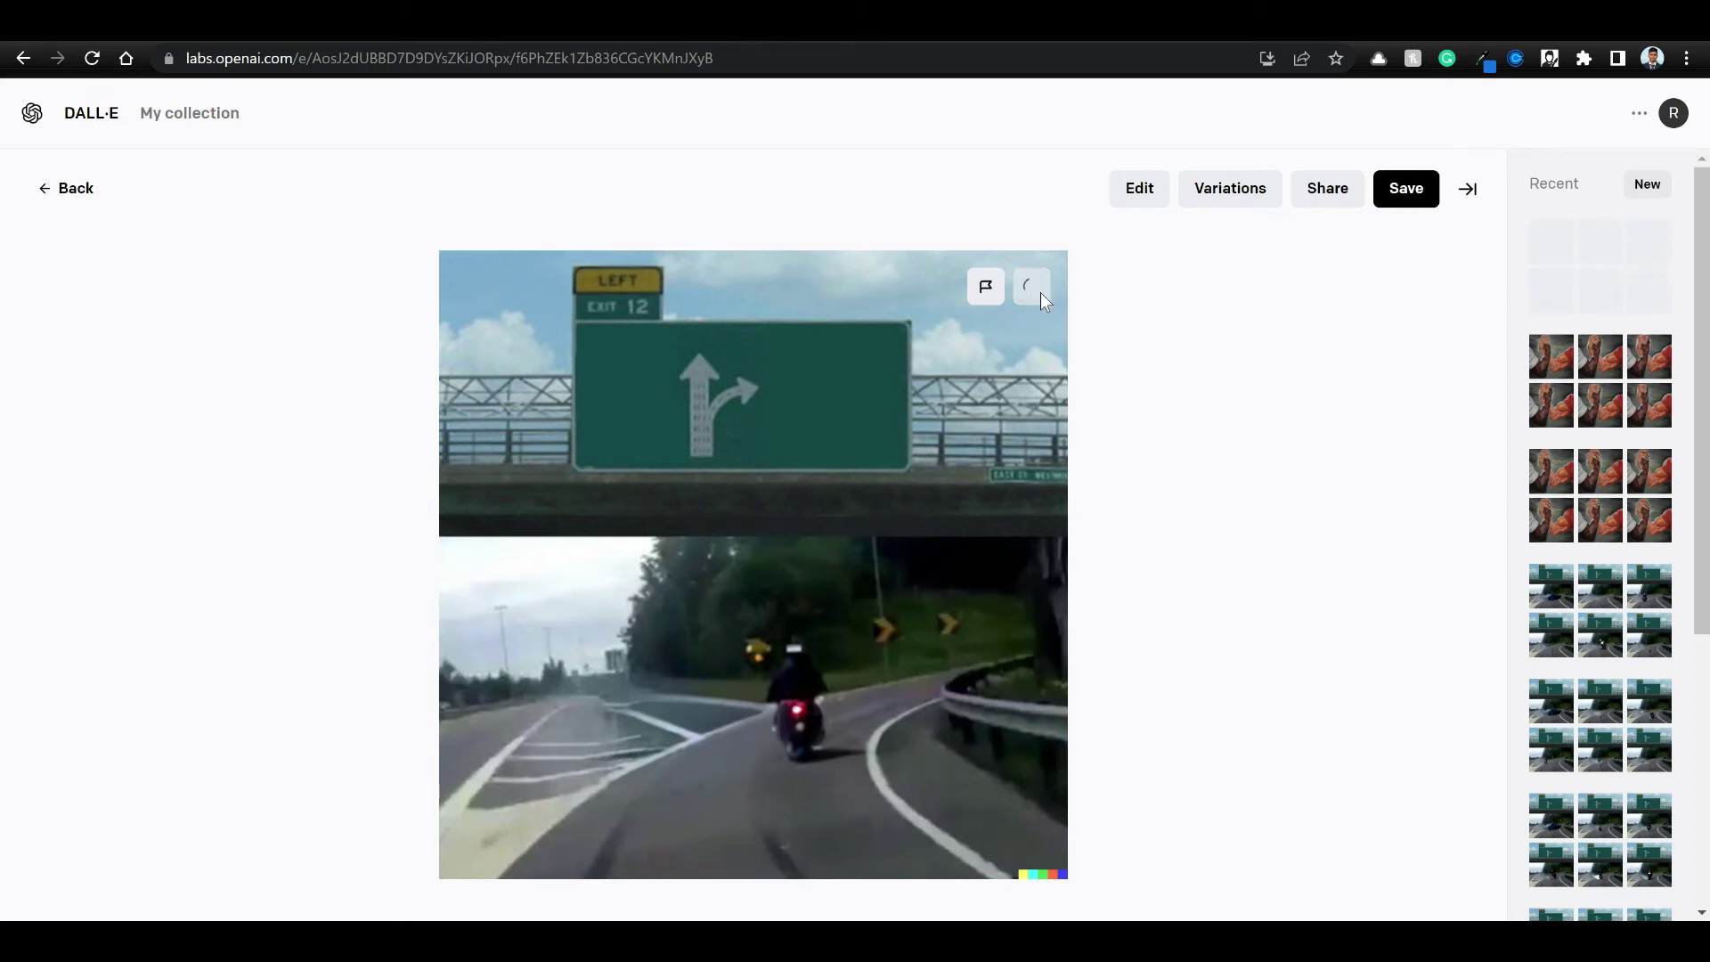
click(1034, 287)
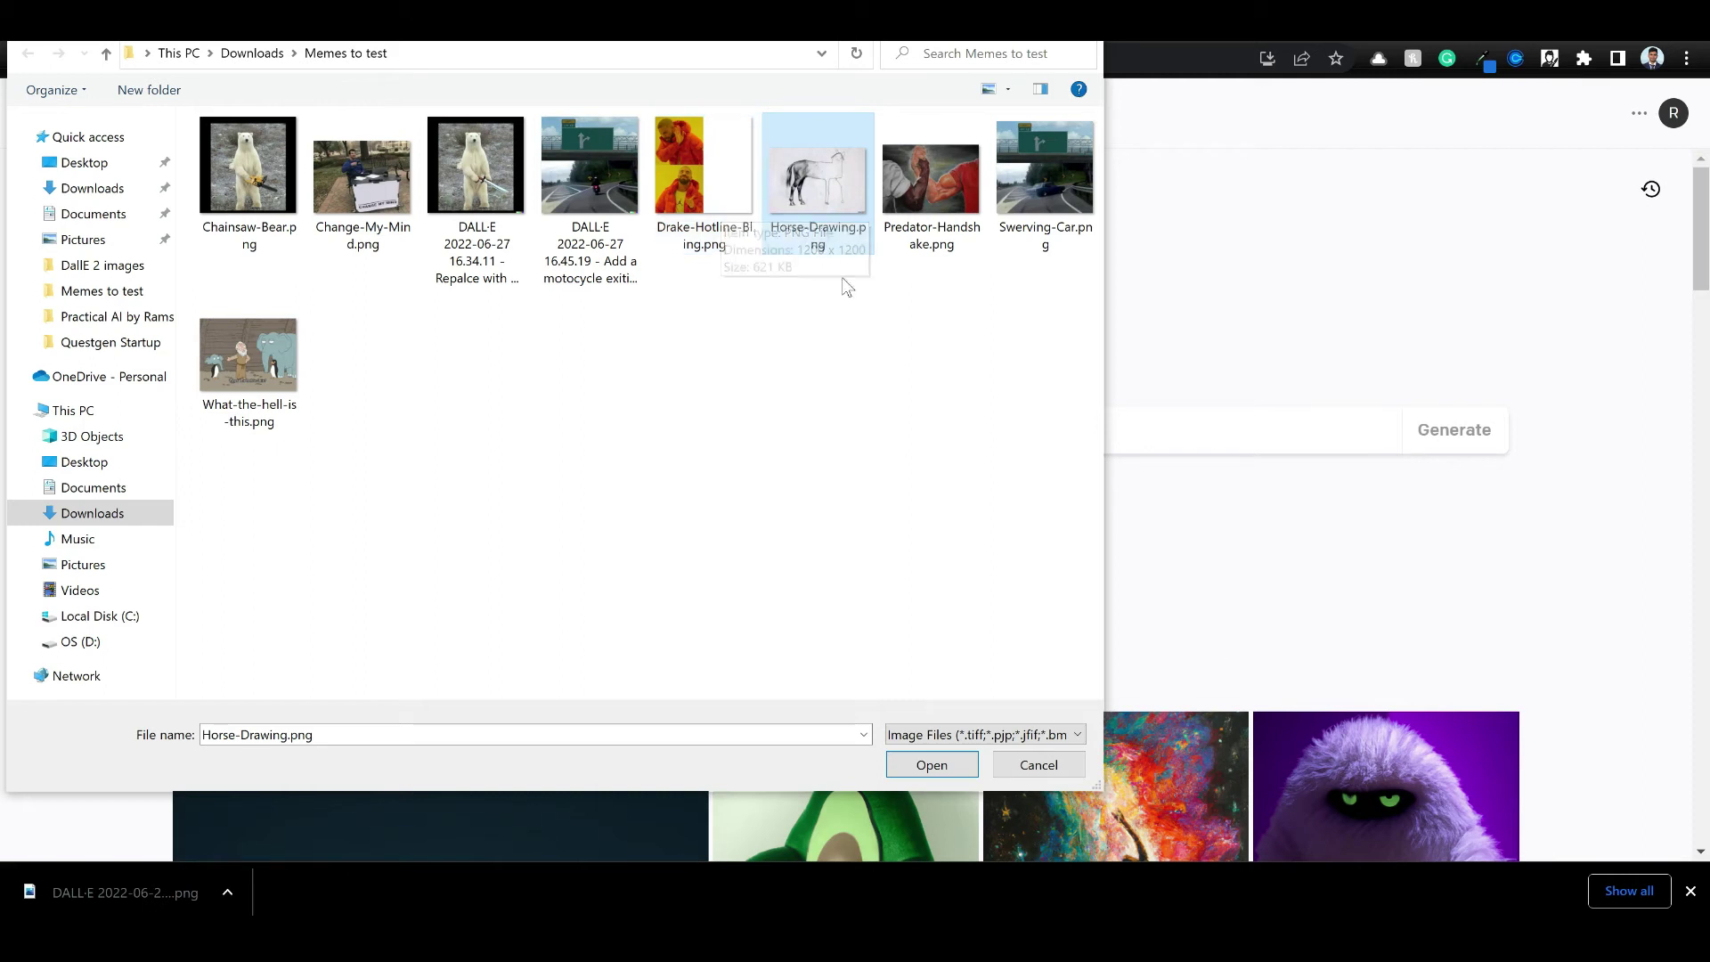
Upload Horse-Drawing.png, accept the square crop, and open it in the image editor.
click(848, 360)
click(820, 183)
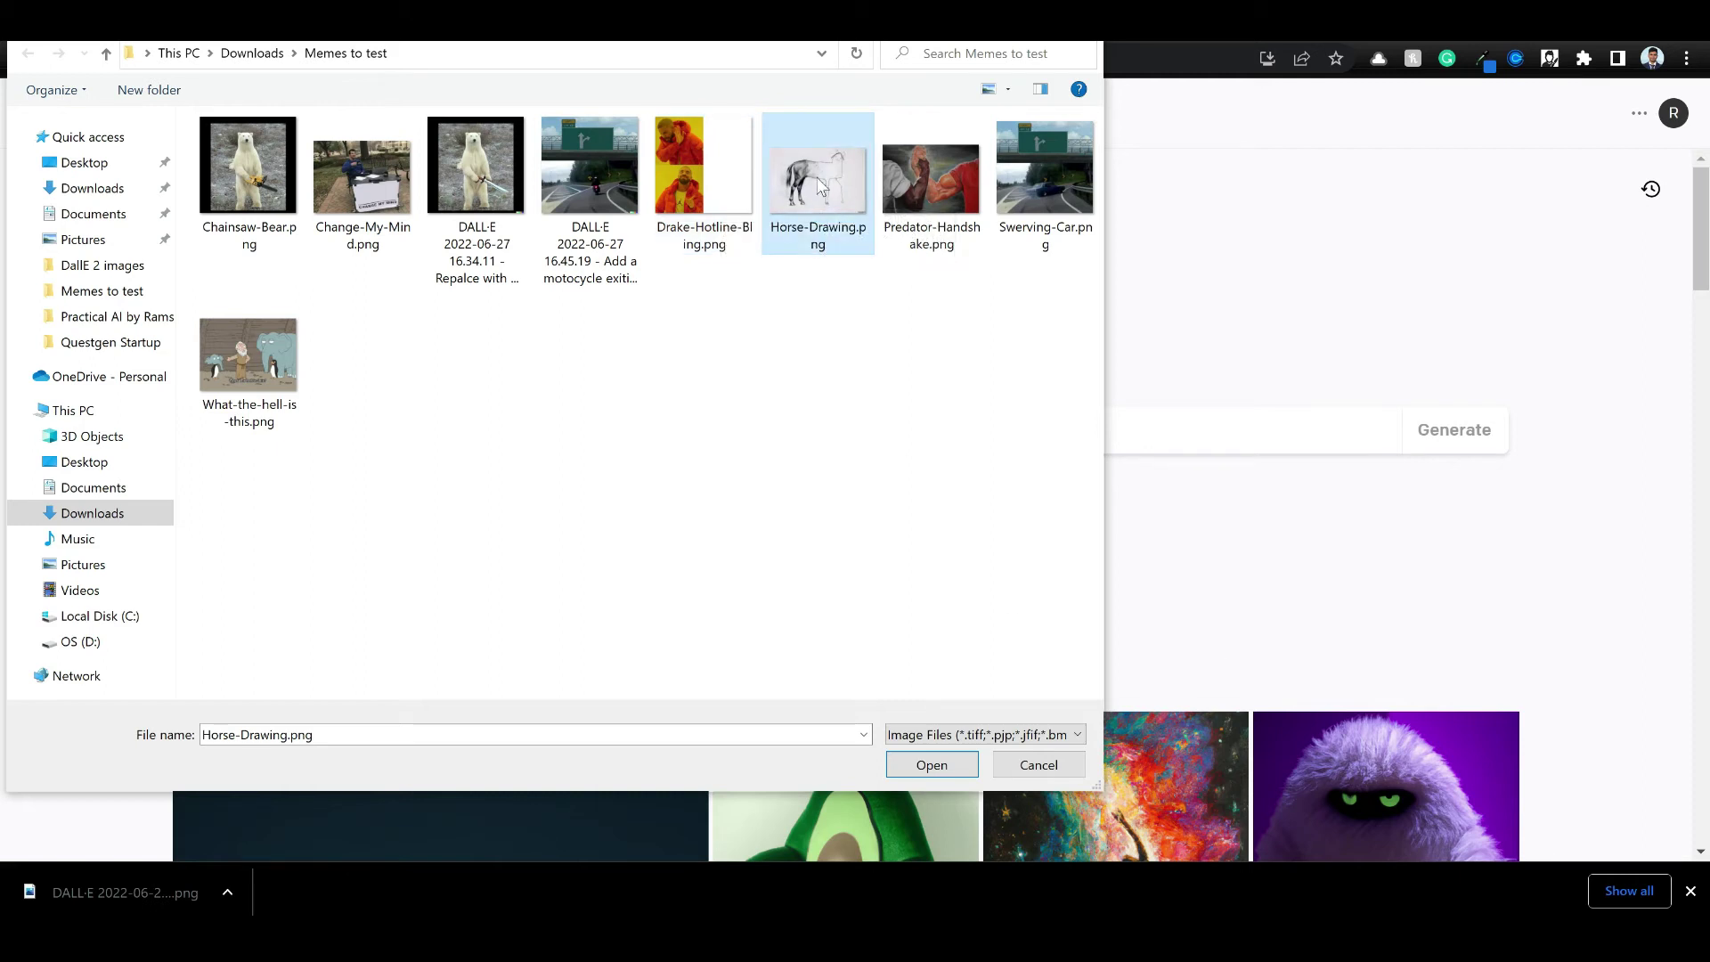
click(935, 765)
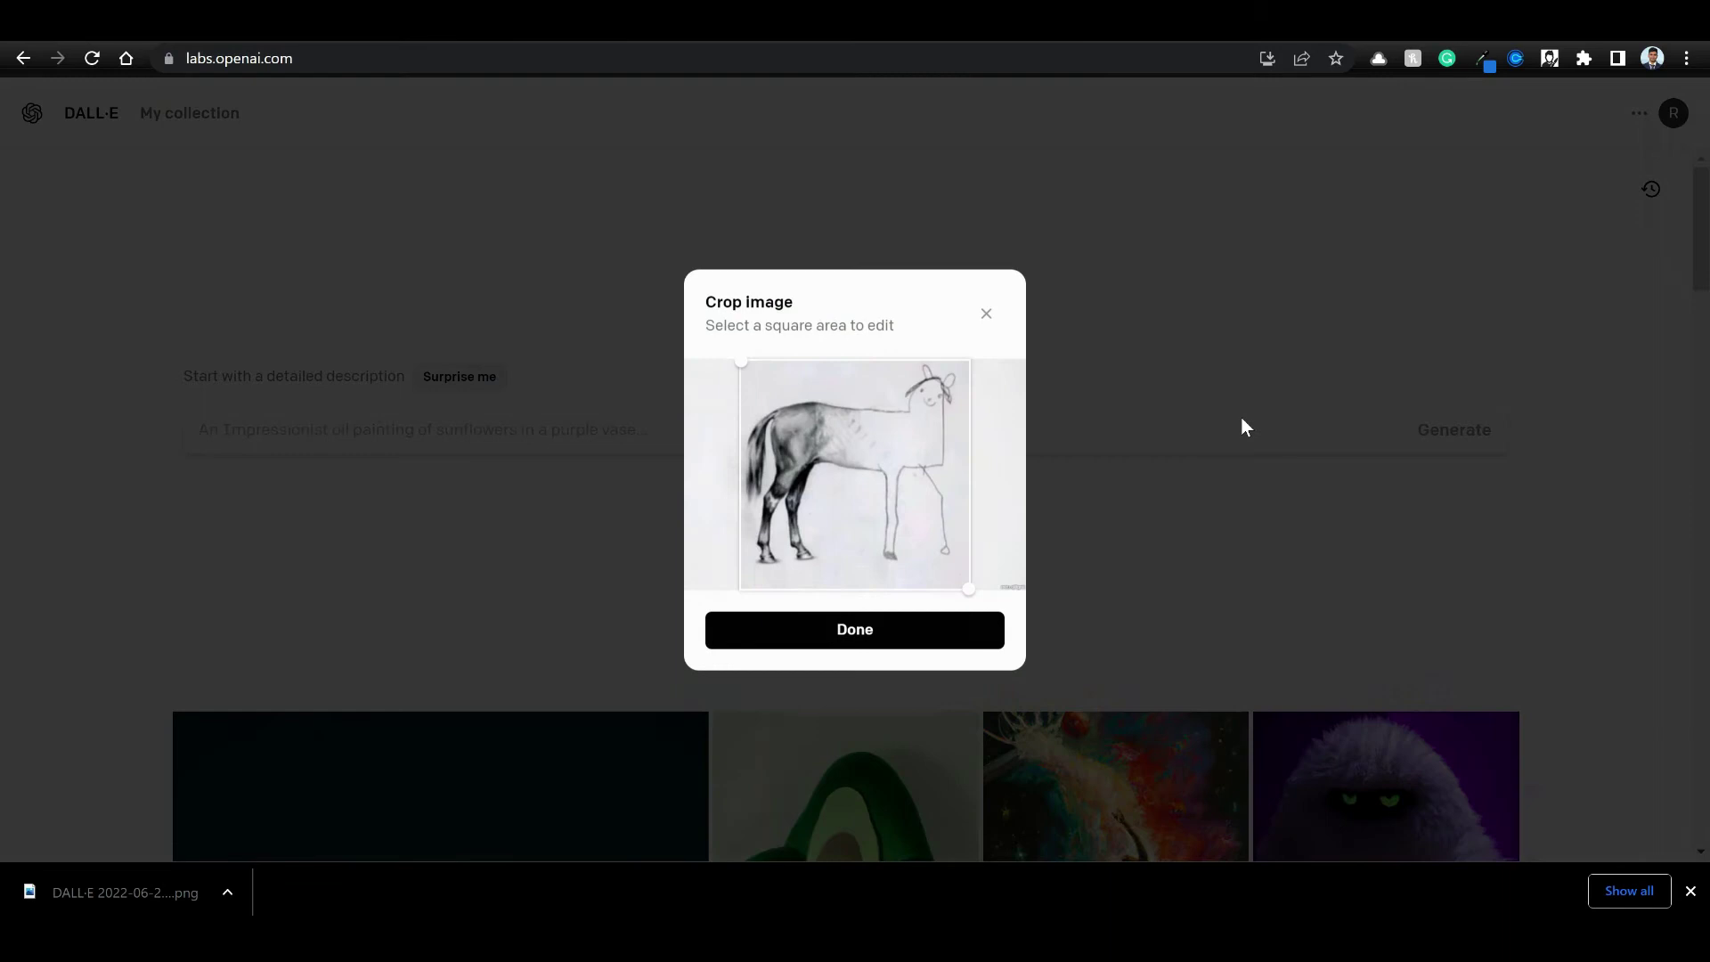
click(873, 630)
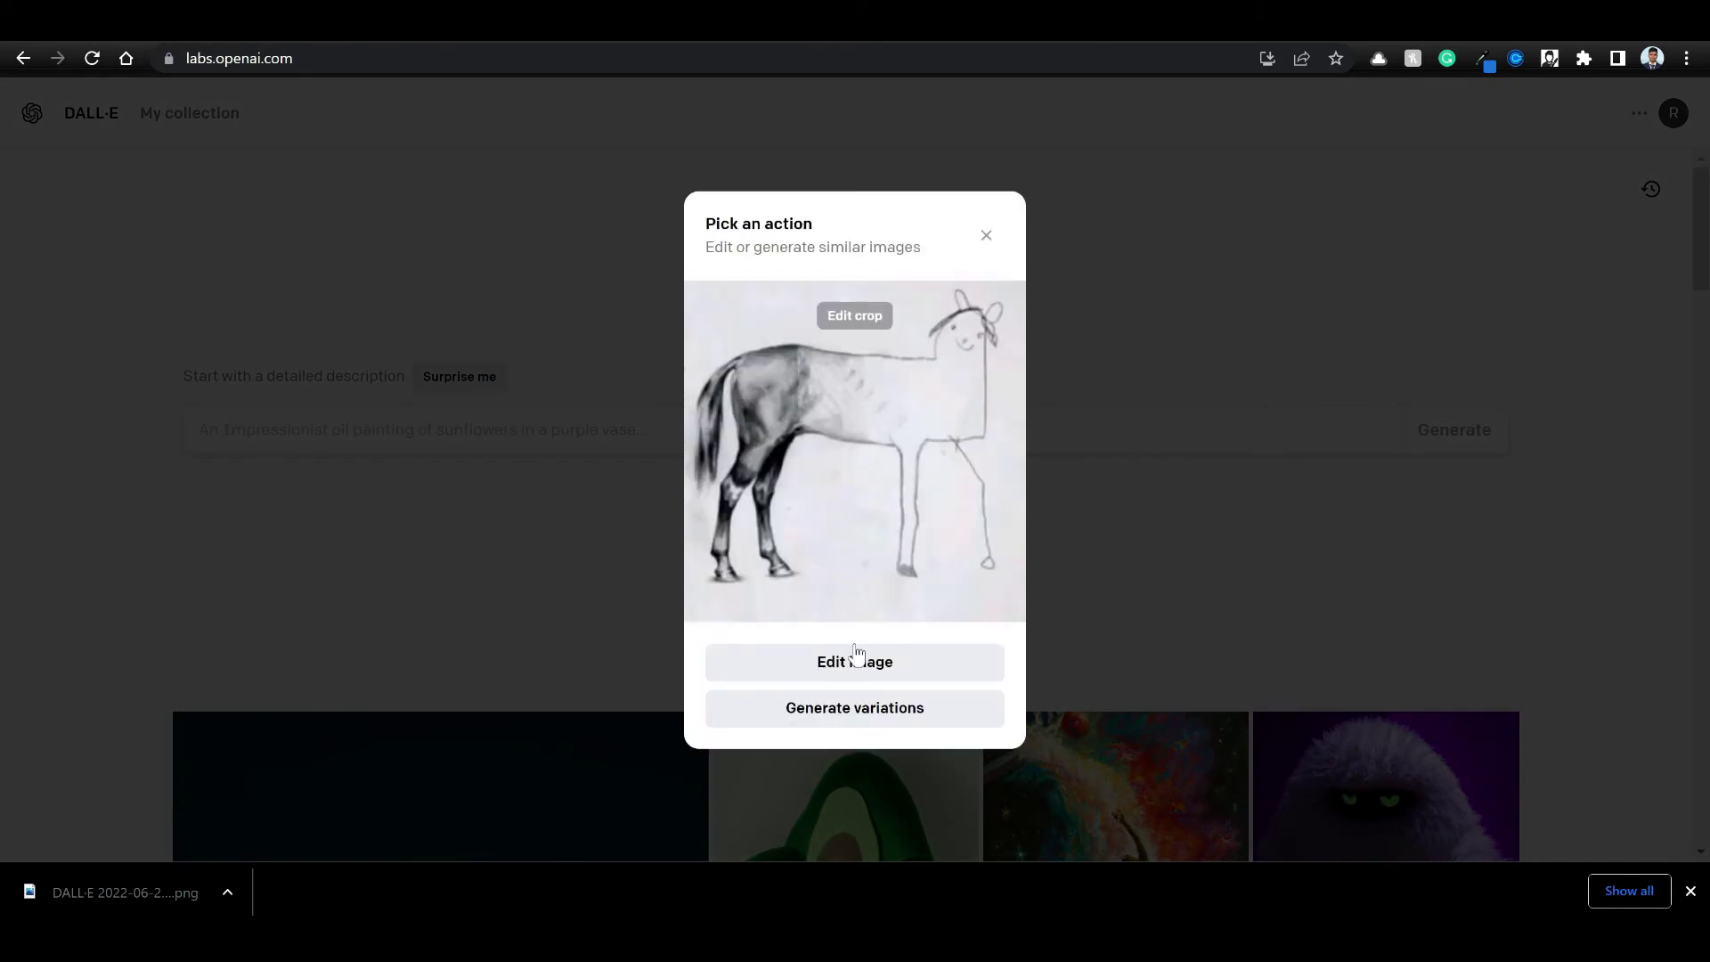
click(857, 657)
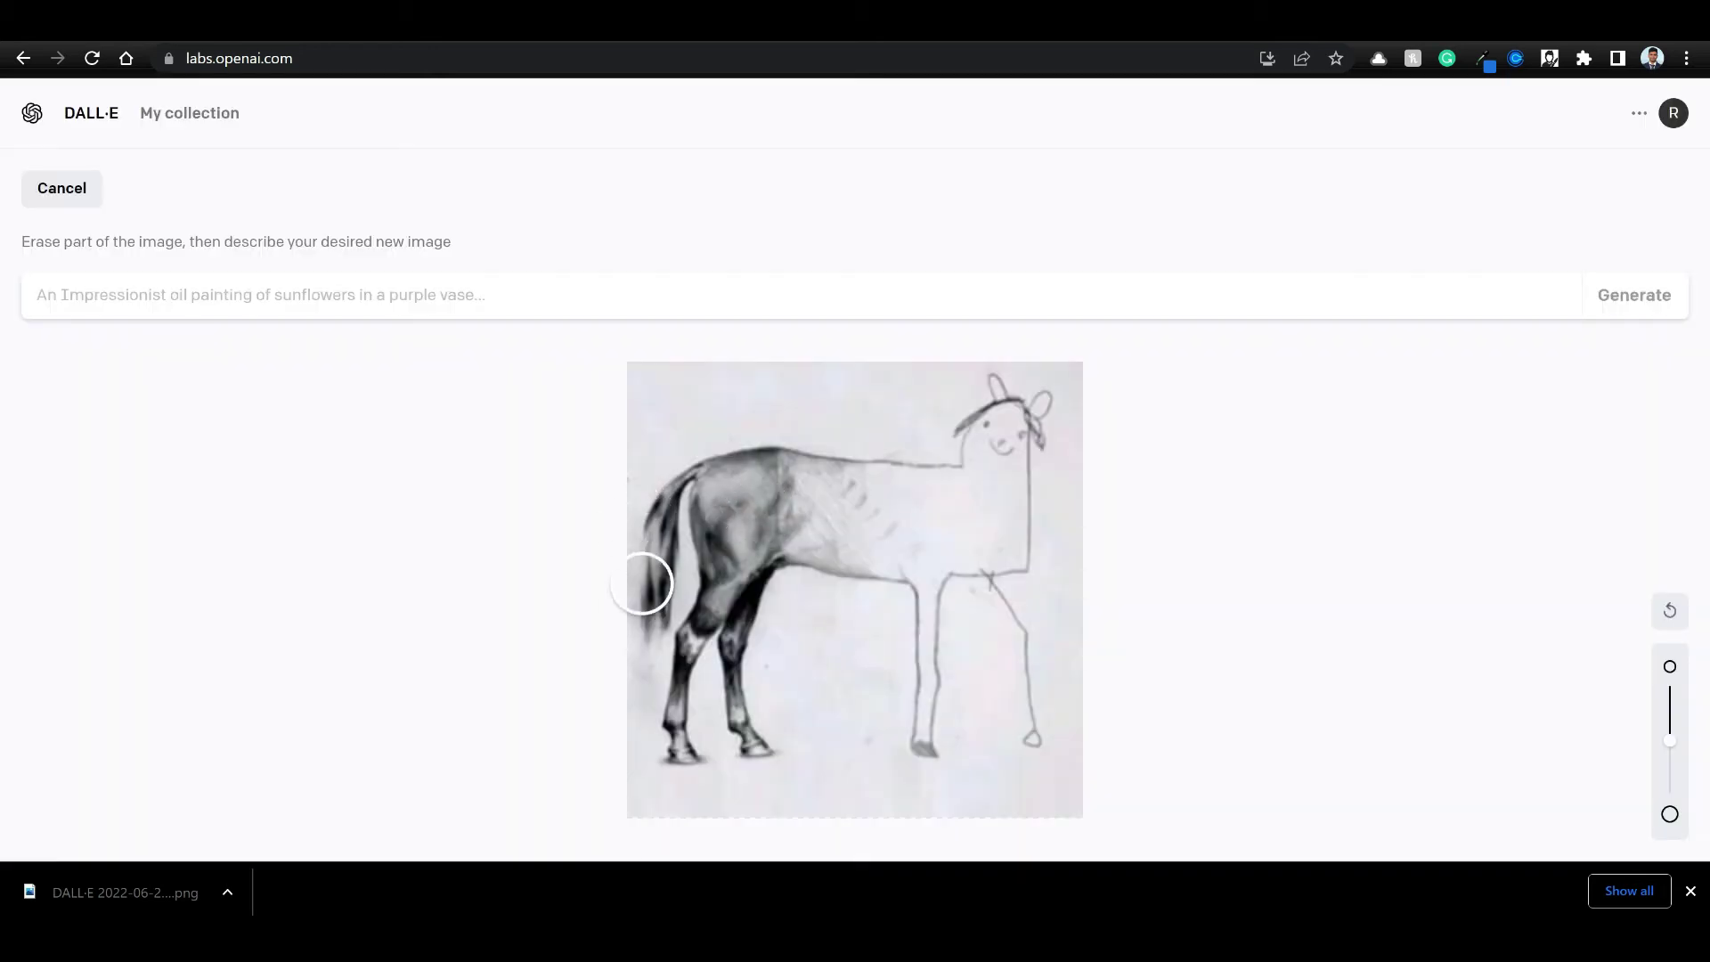
Erase the horse's tail and hind leg, then generate 'Add an unfinished back of the elephant pencil drawing.'.
mouse_move(650, 619)
mouse_down()
mouse_move(670, 515)
mouse_move(702, 479)
mouse_move(762, 463)
mouse_move(726, 717)
mouse_move(755, 768)
mouse_move(748, 699)
mouse_up()
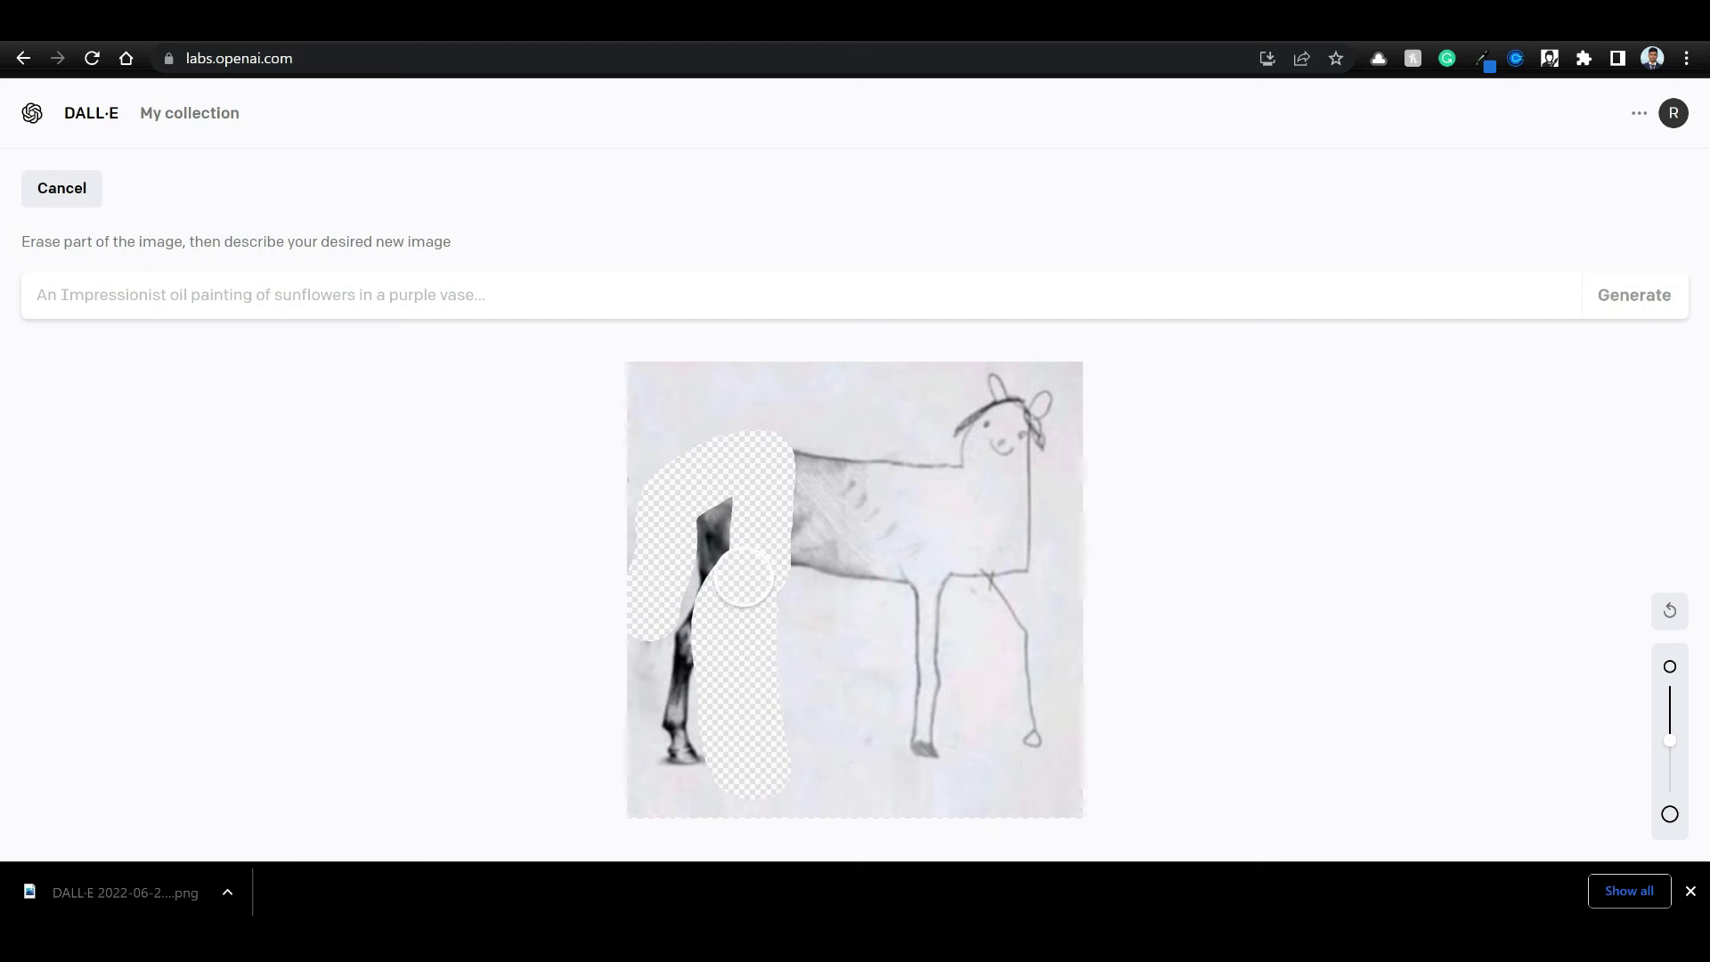
mouse_move(744, 577)
mouse_down()
mouse_move(717, 524)
mouse_move(679, 630)
mouse_move(698, 775)
mouse_up()
click(588, 295)
text(A)
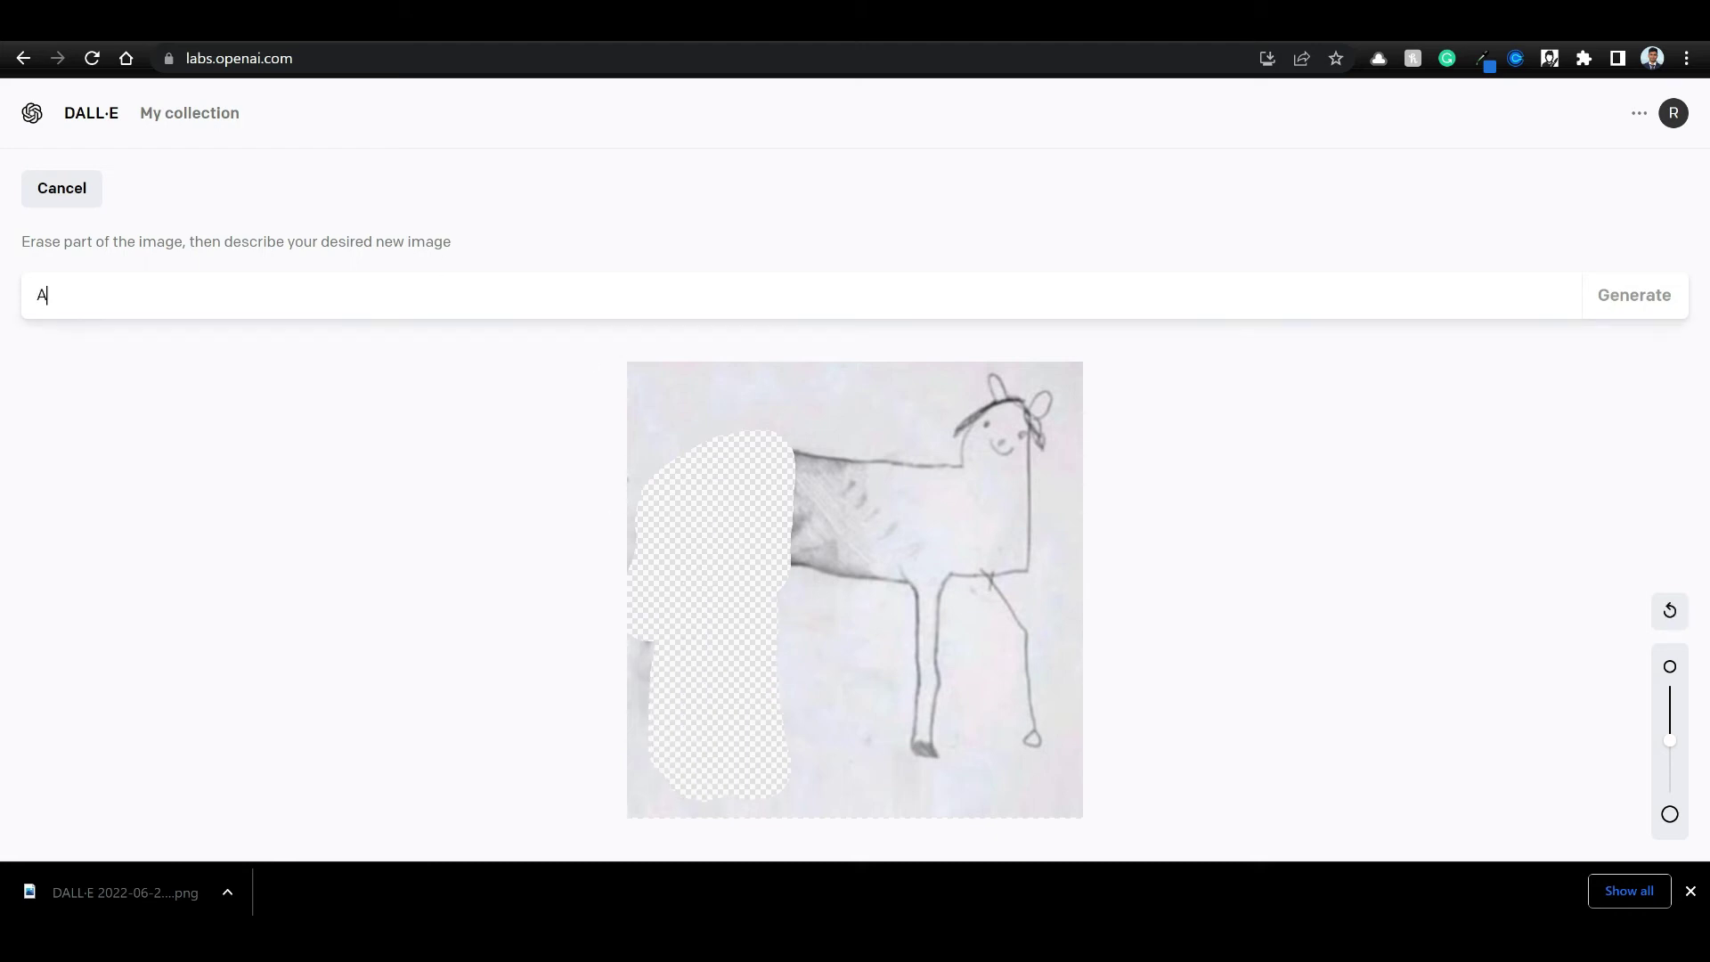
text(dd an un)
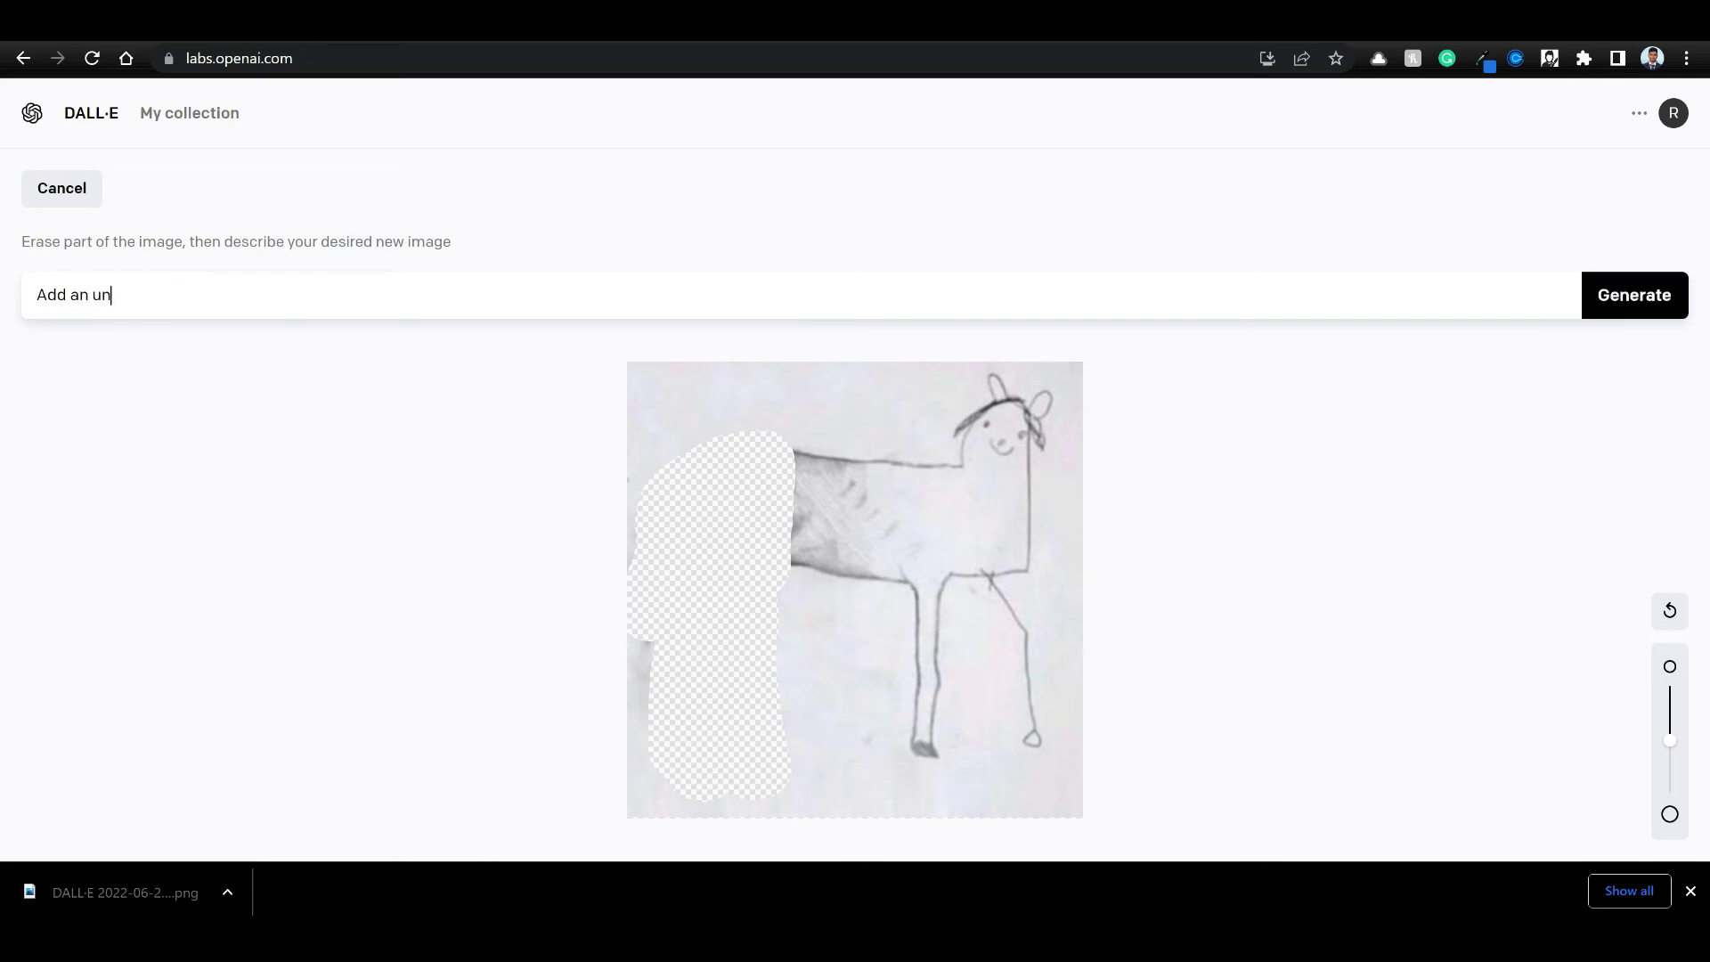
text(finished back of the lephant pencil drawing.)
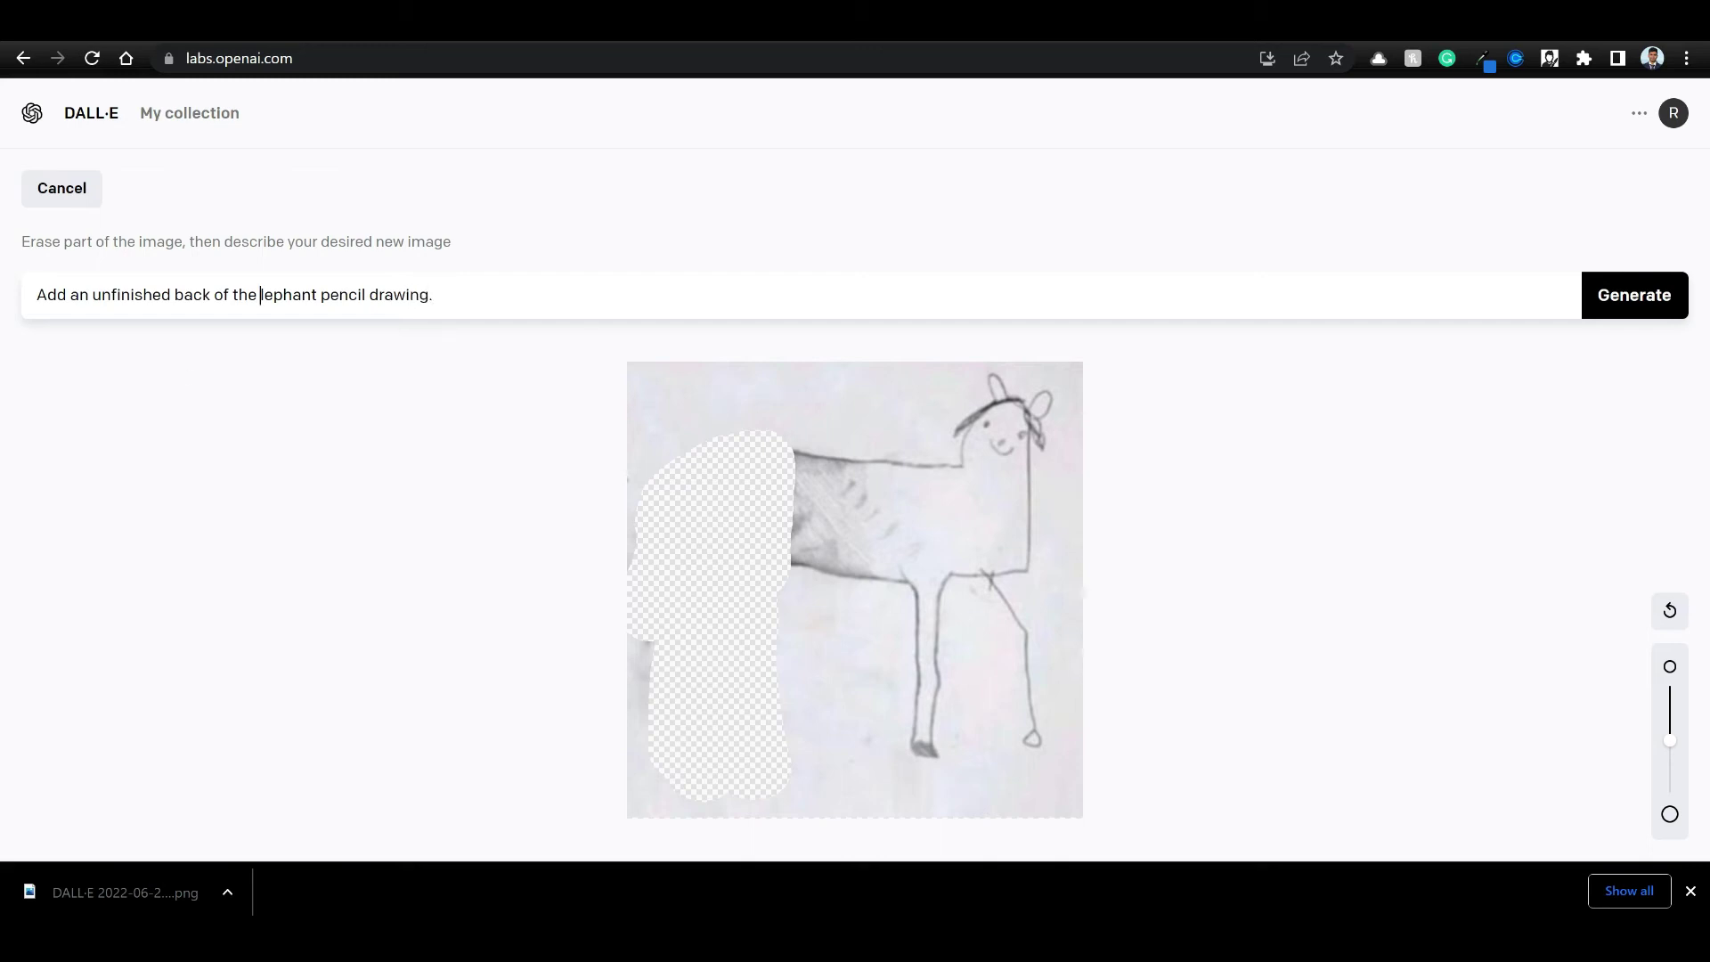
click(260, 295)
text(e)
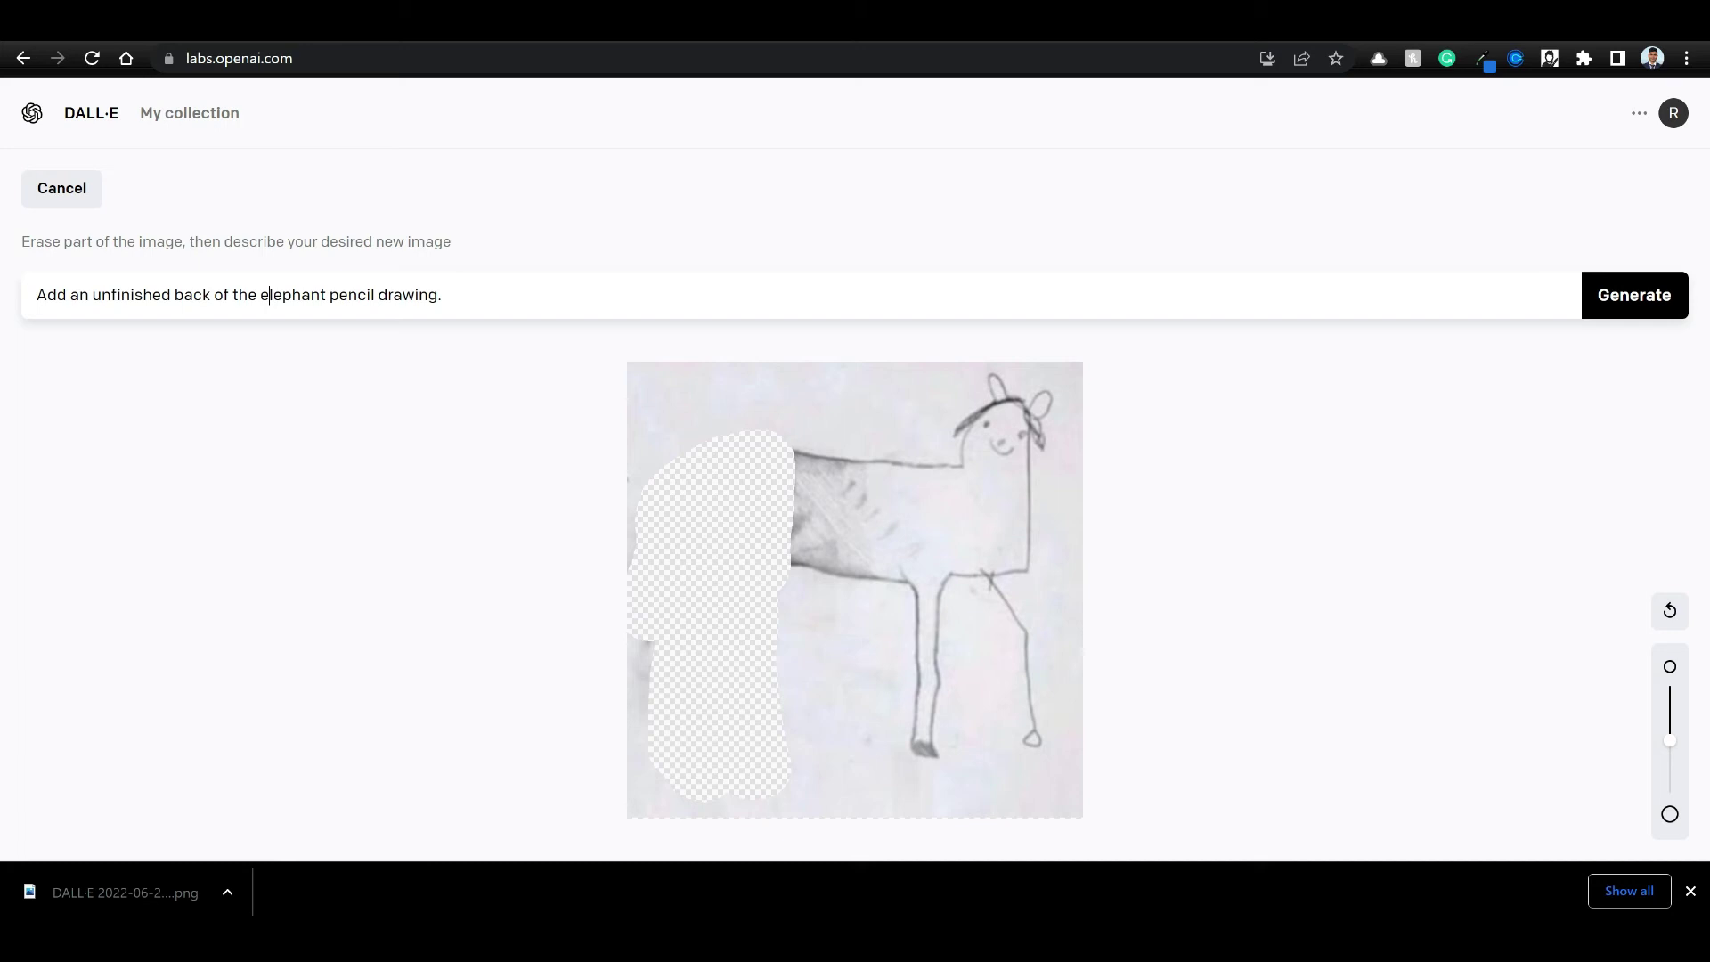
click(1637, 303)
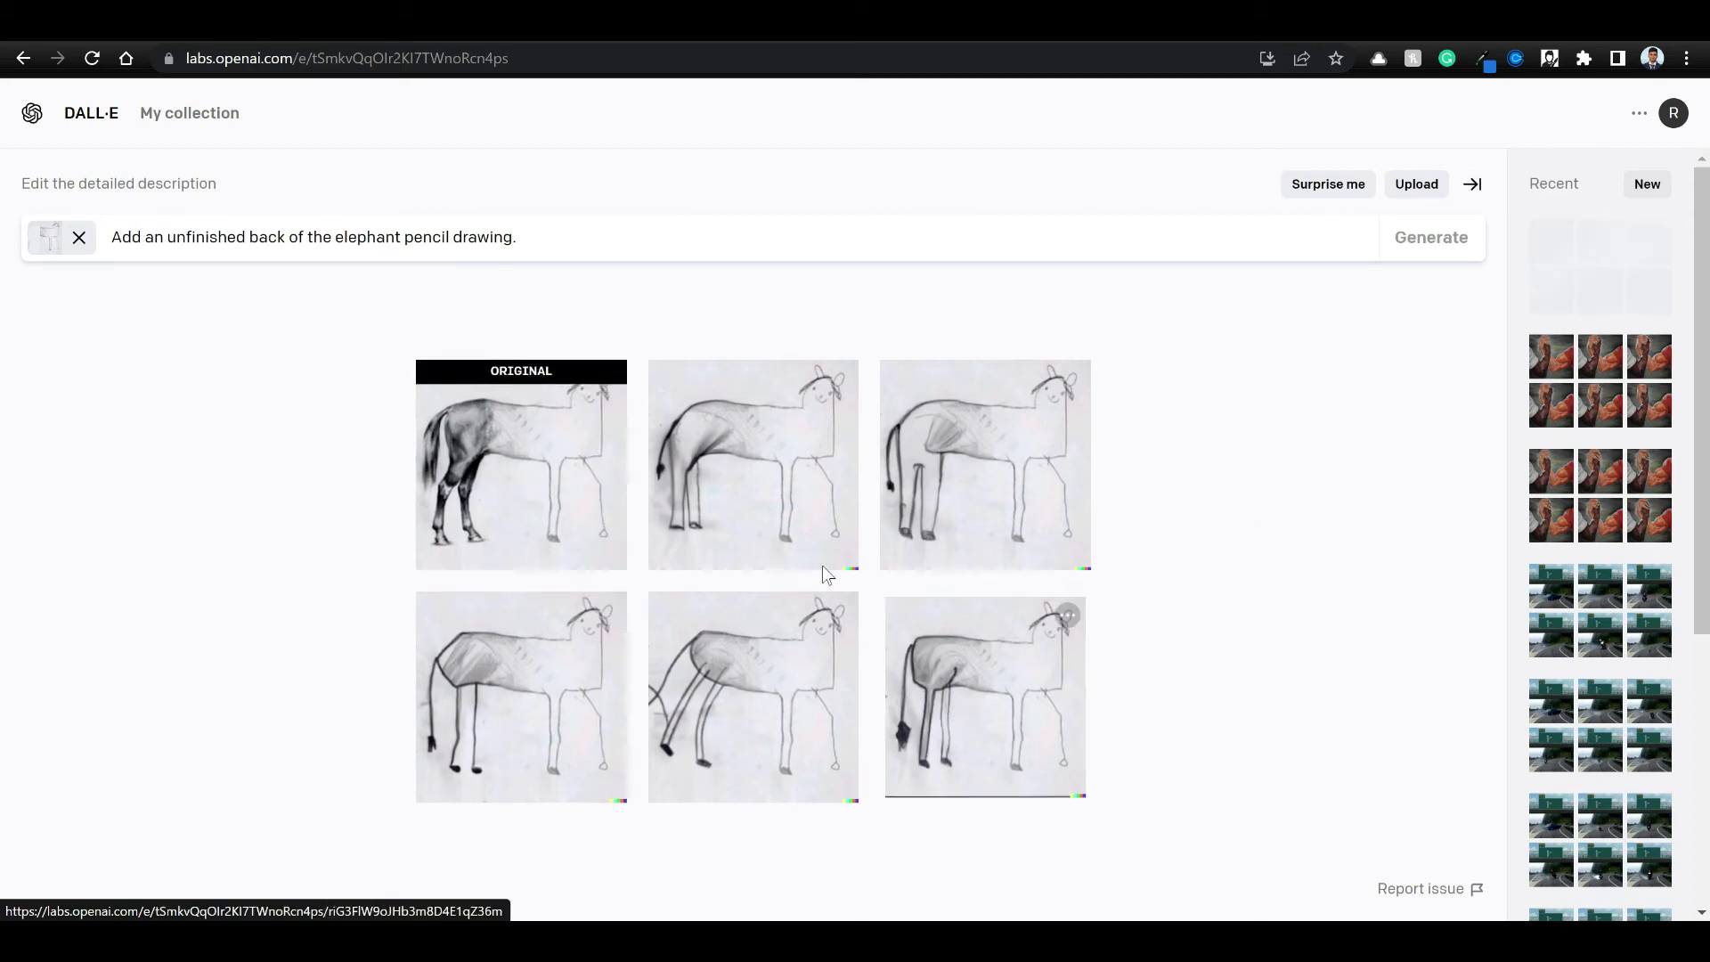
Compare the top-middle and bottom-right pencil-sketch variations enlarged.
click(762, 485)
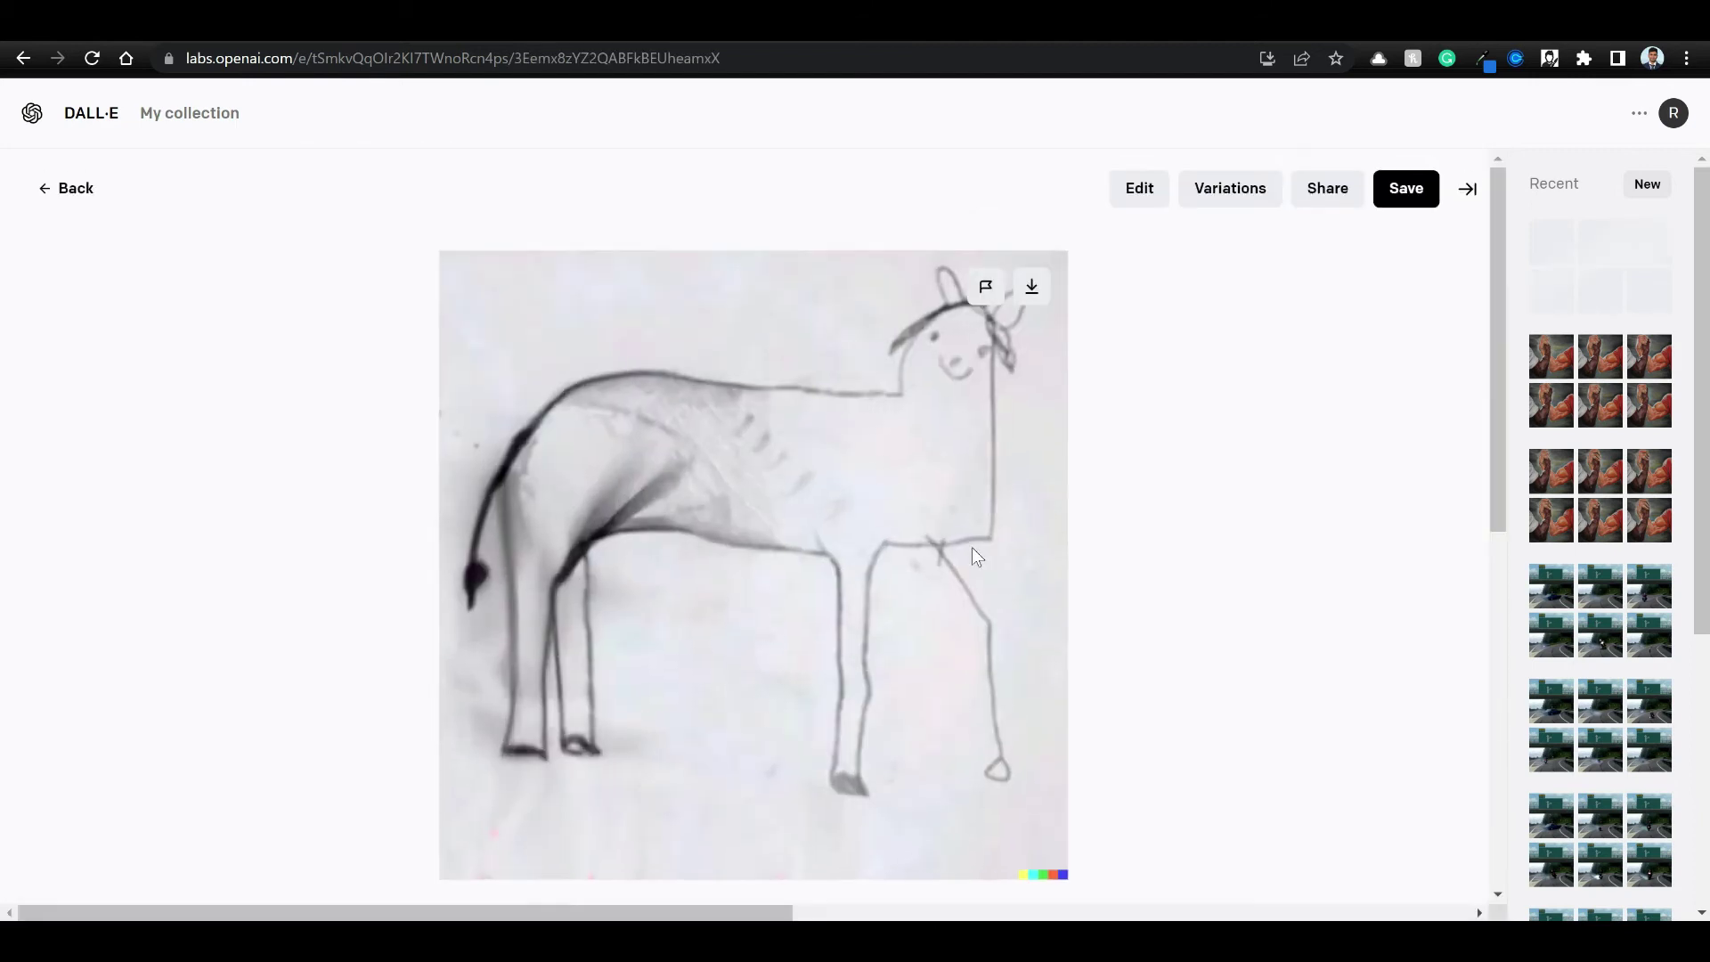
click(76, 192)
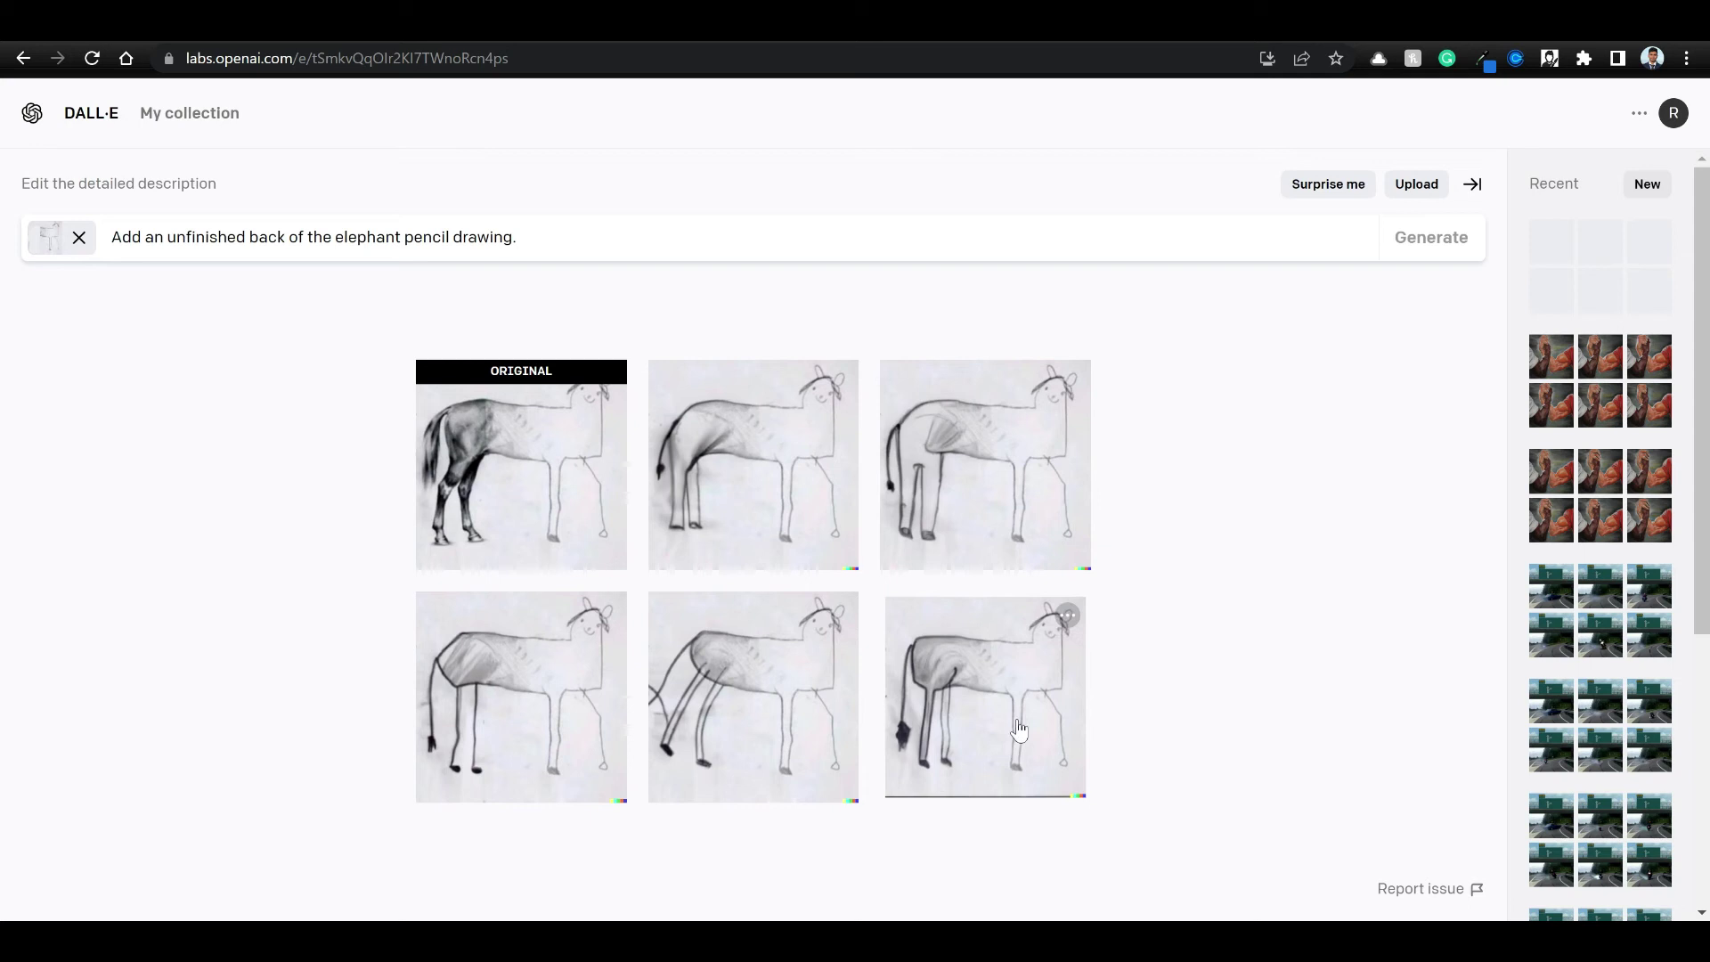
click(936, 690)
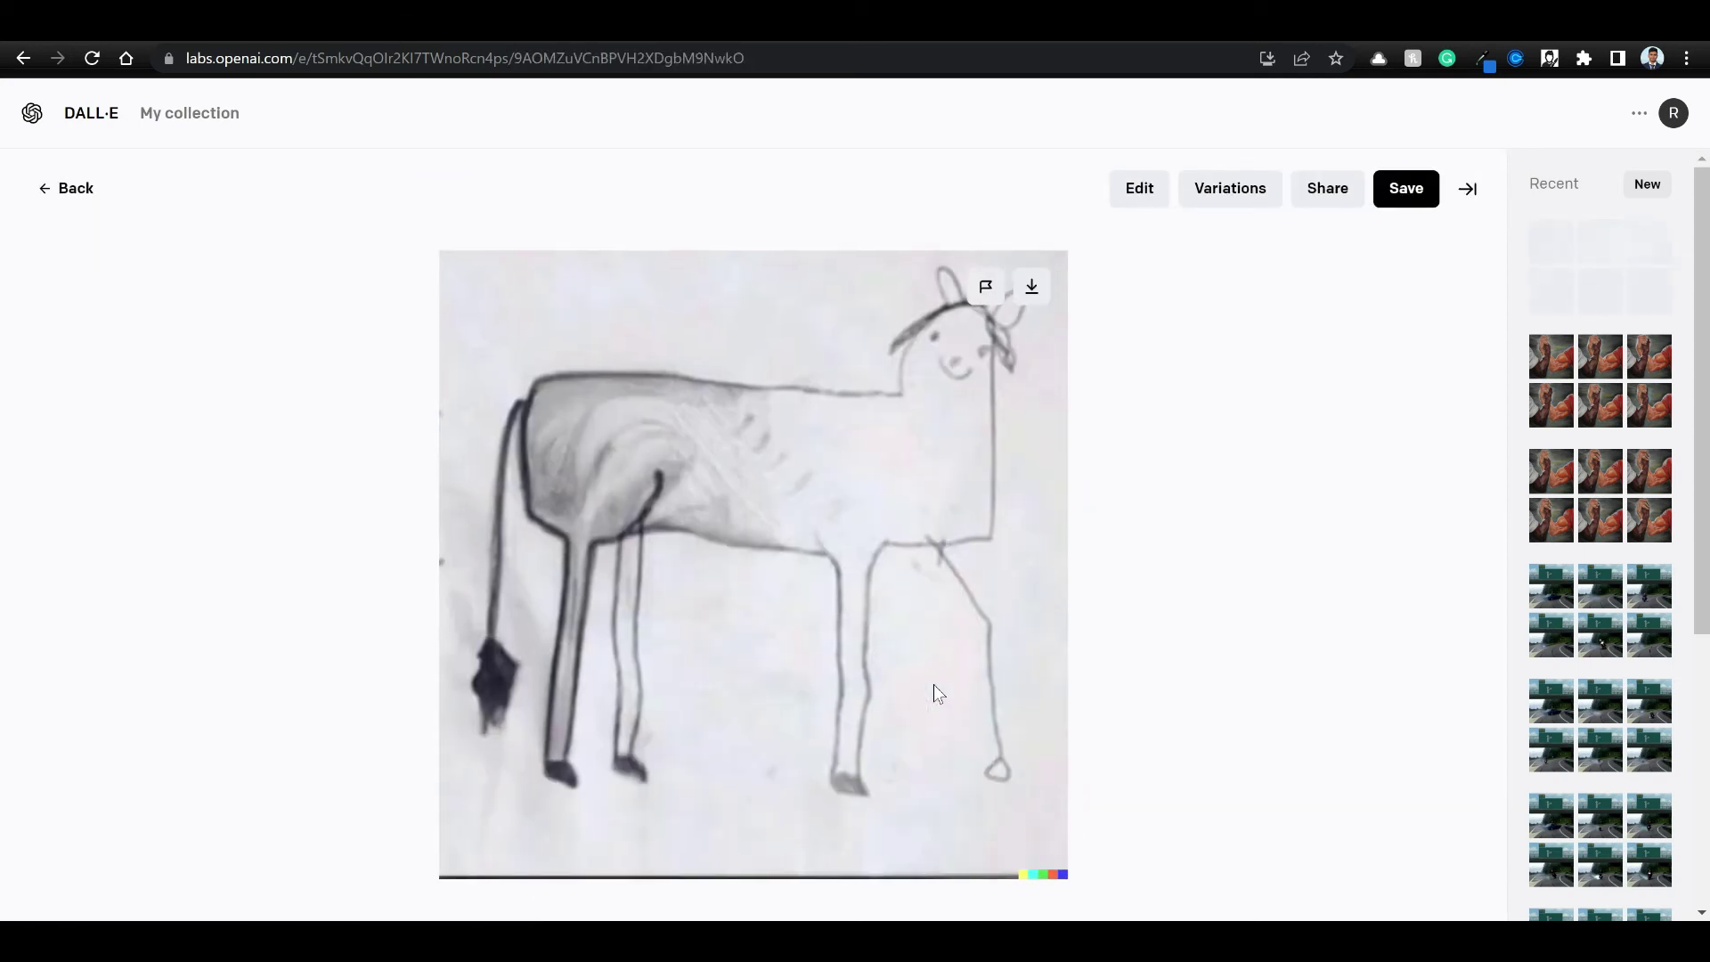
click(76, 188)
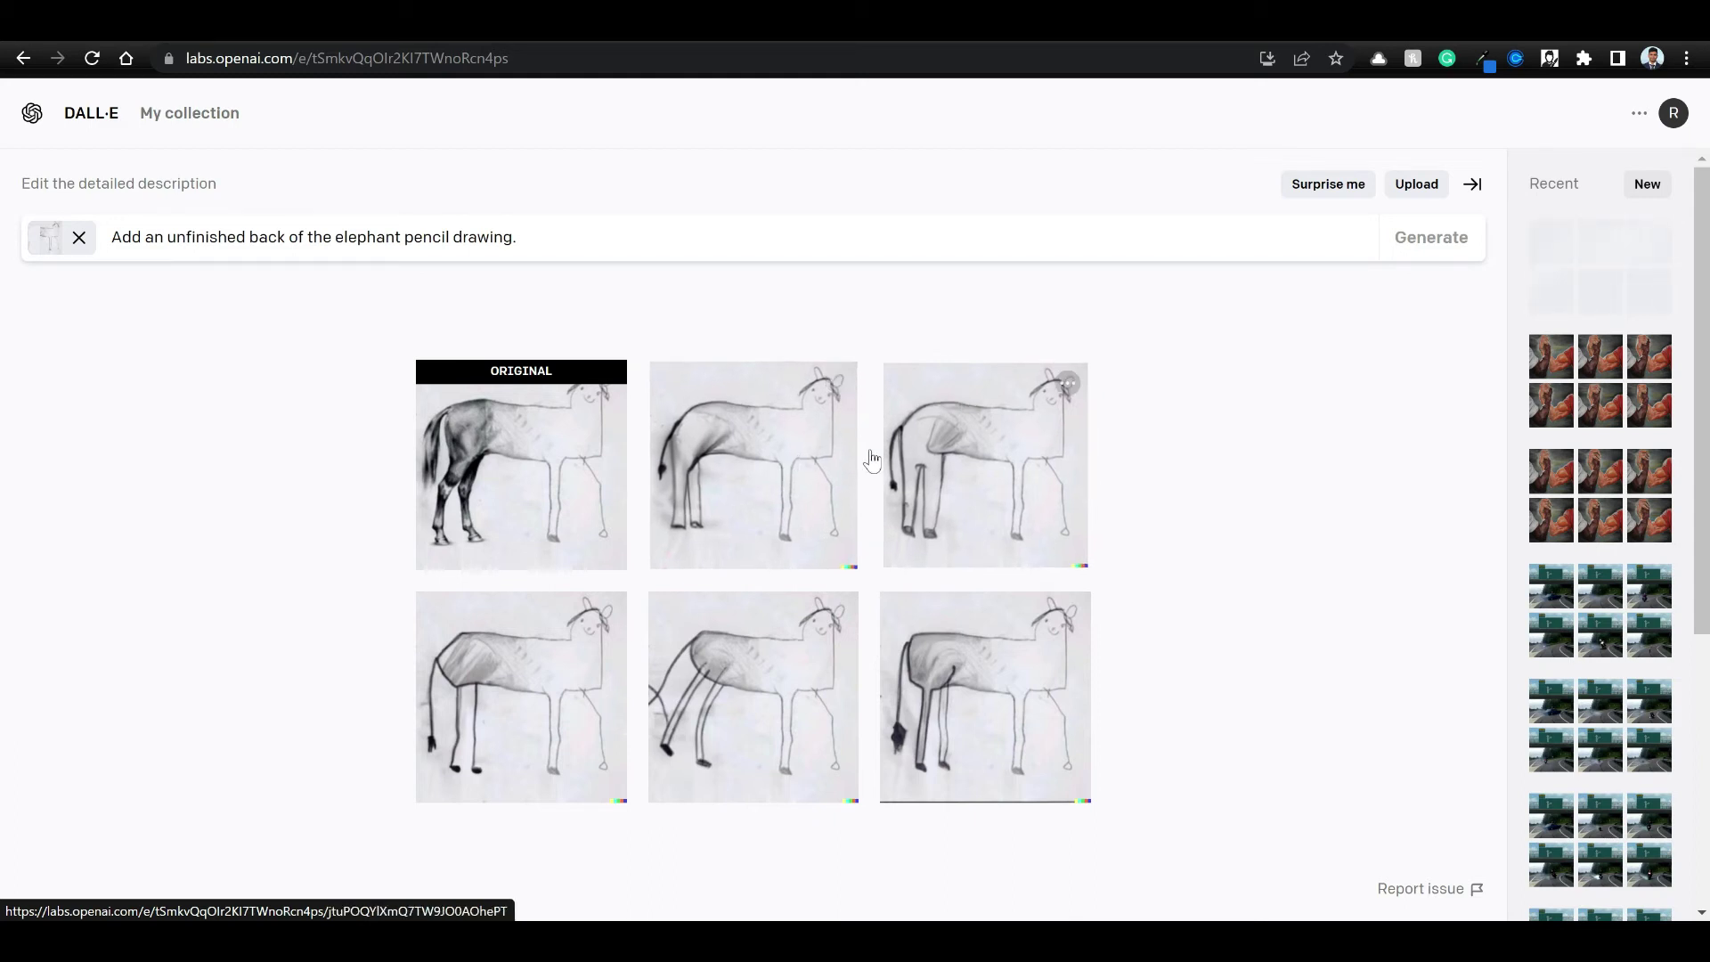
Download the top-middle variation with the long dark tail as a PNG.
click(779, 462)
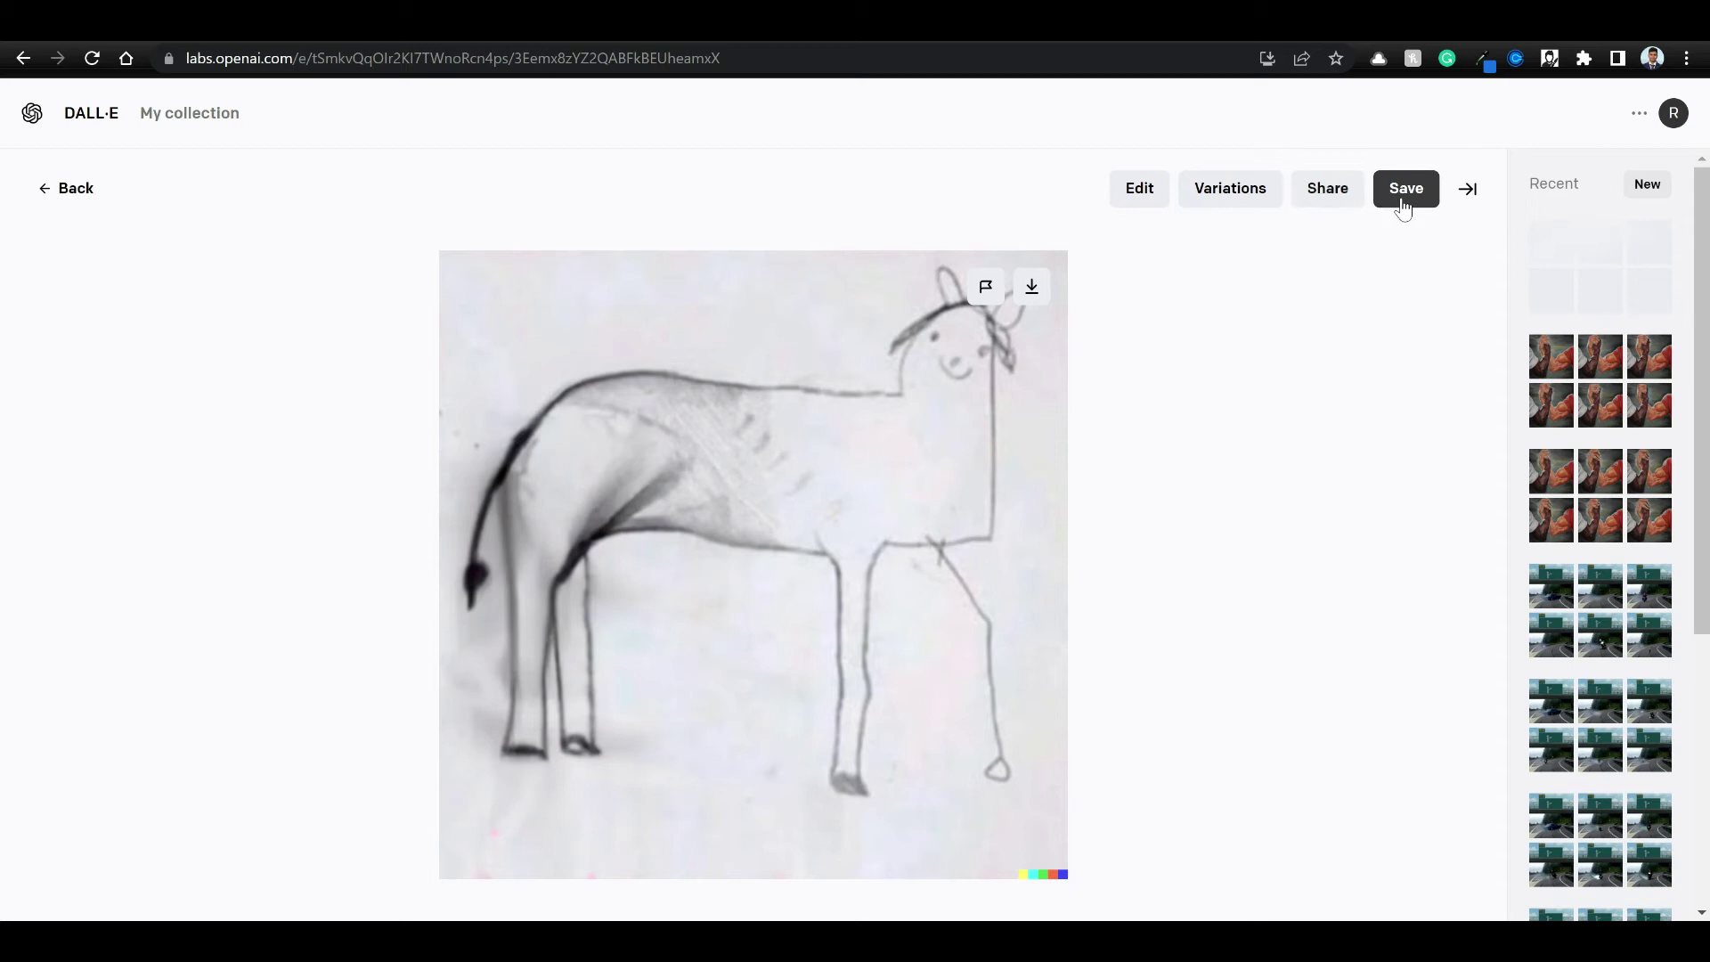
click(1038, 293)
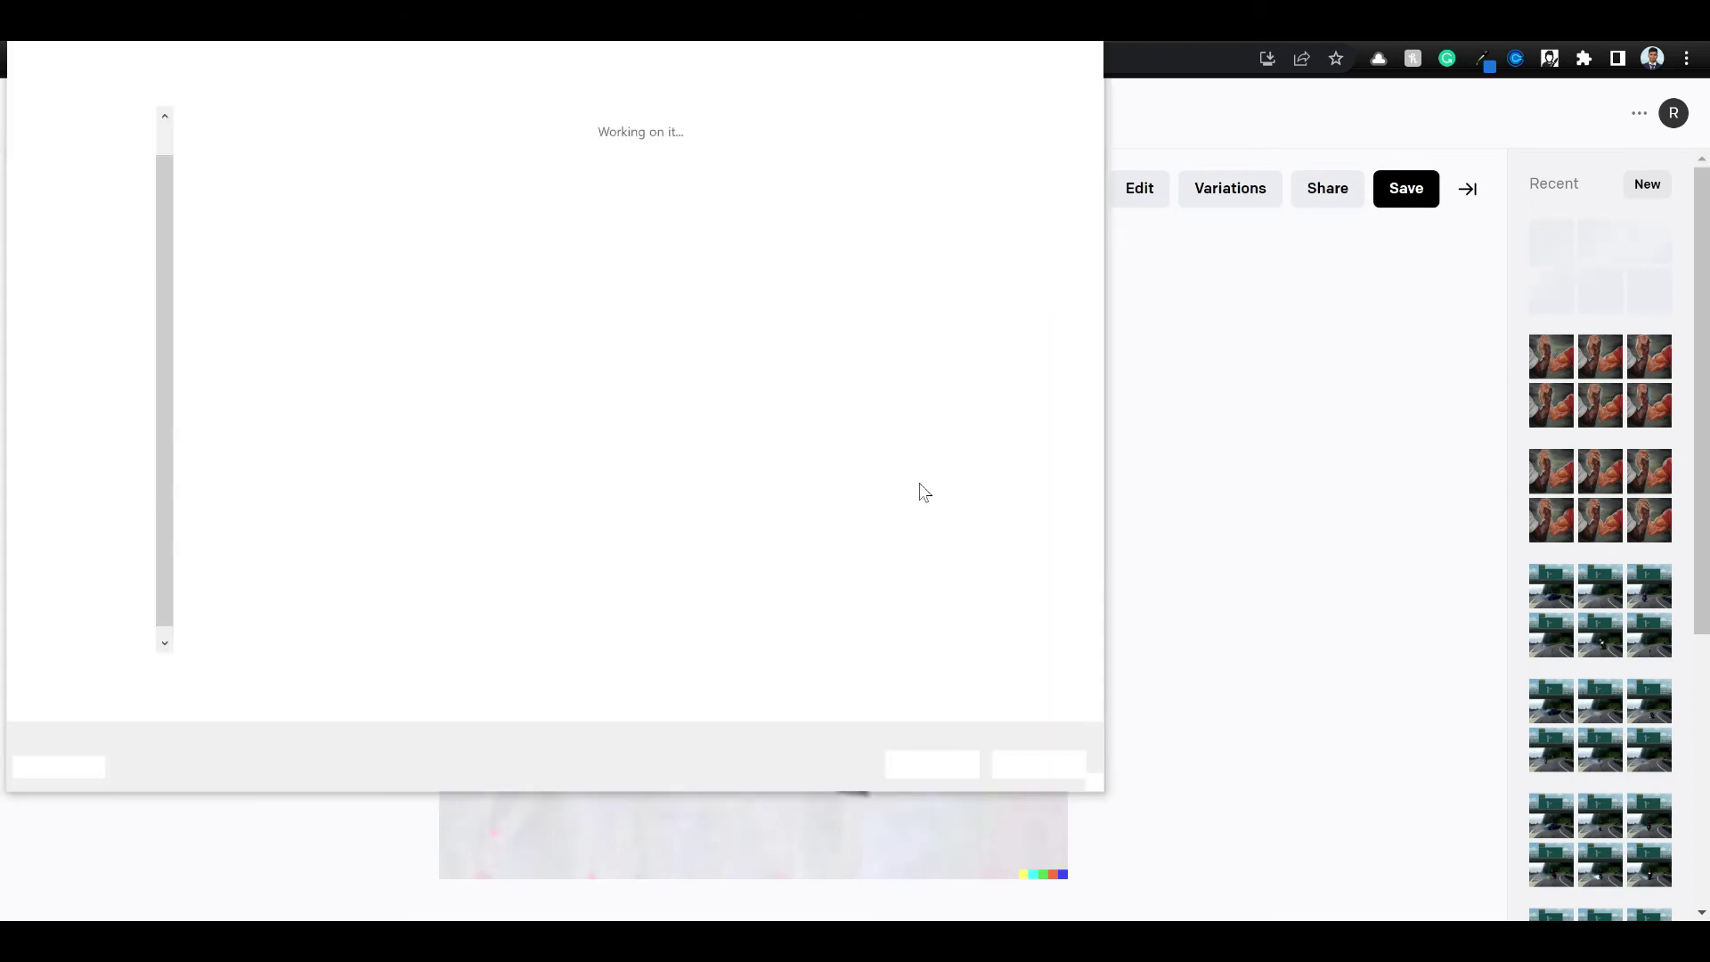
click(945, 771)
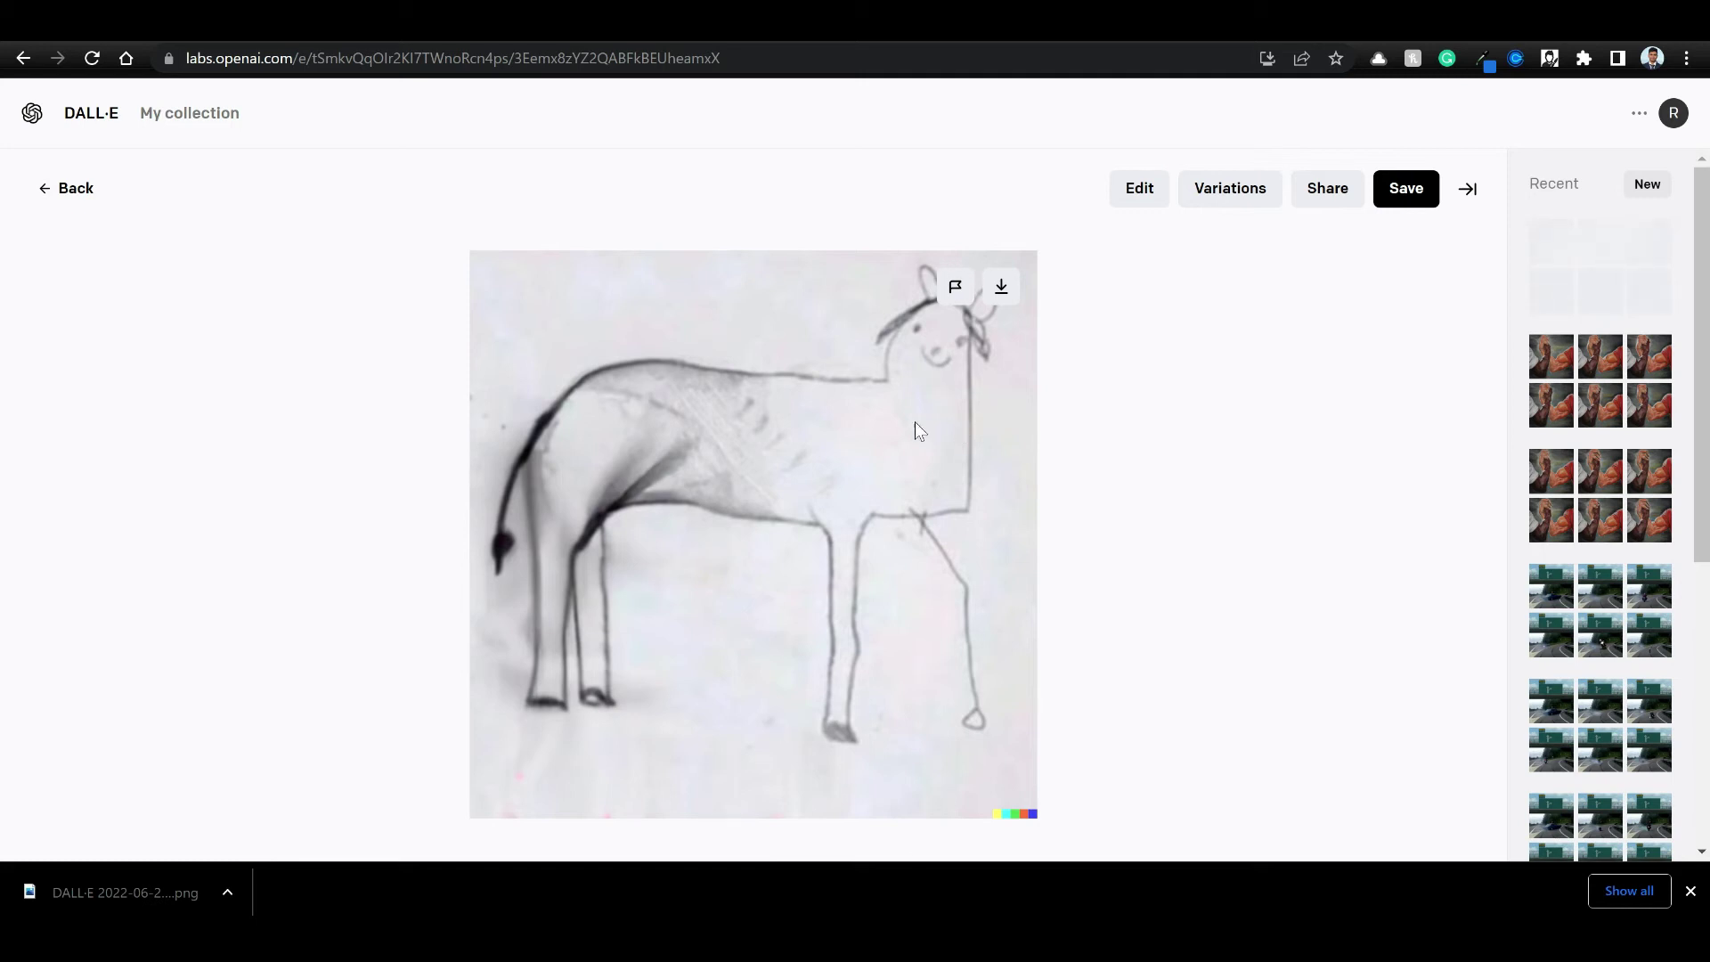
mouse_move(1459, 546)
Change the prompt to 'Add an unfinished front of the elephant line drawing.', erase the head and front body, and generate.
click(1145, 189)
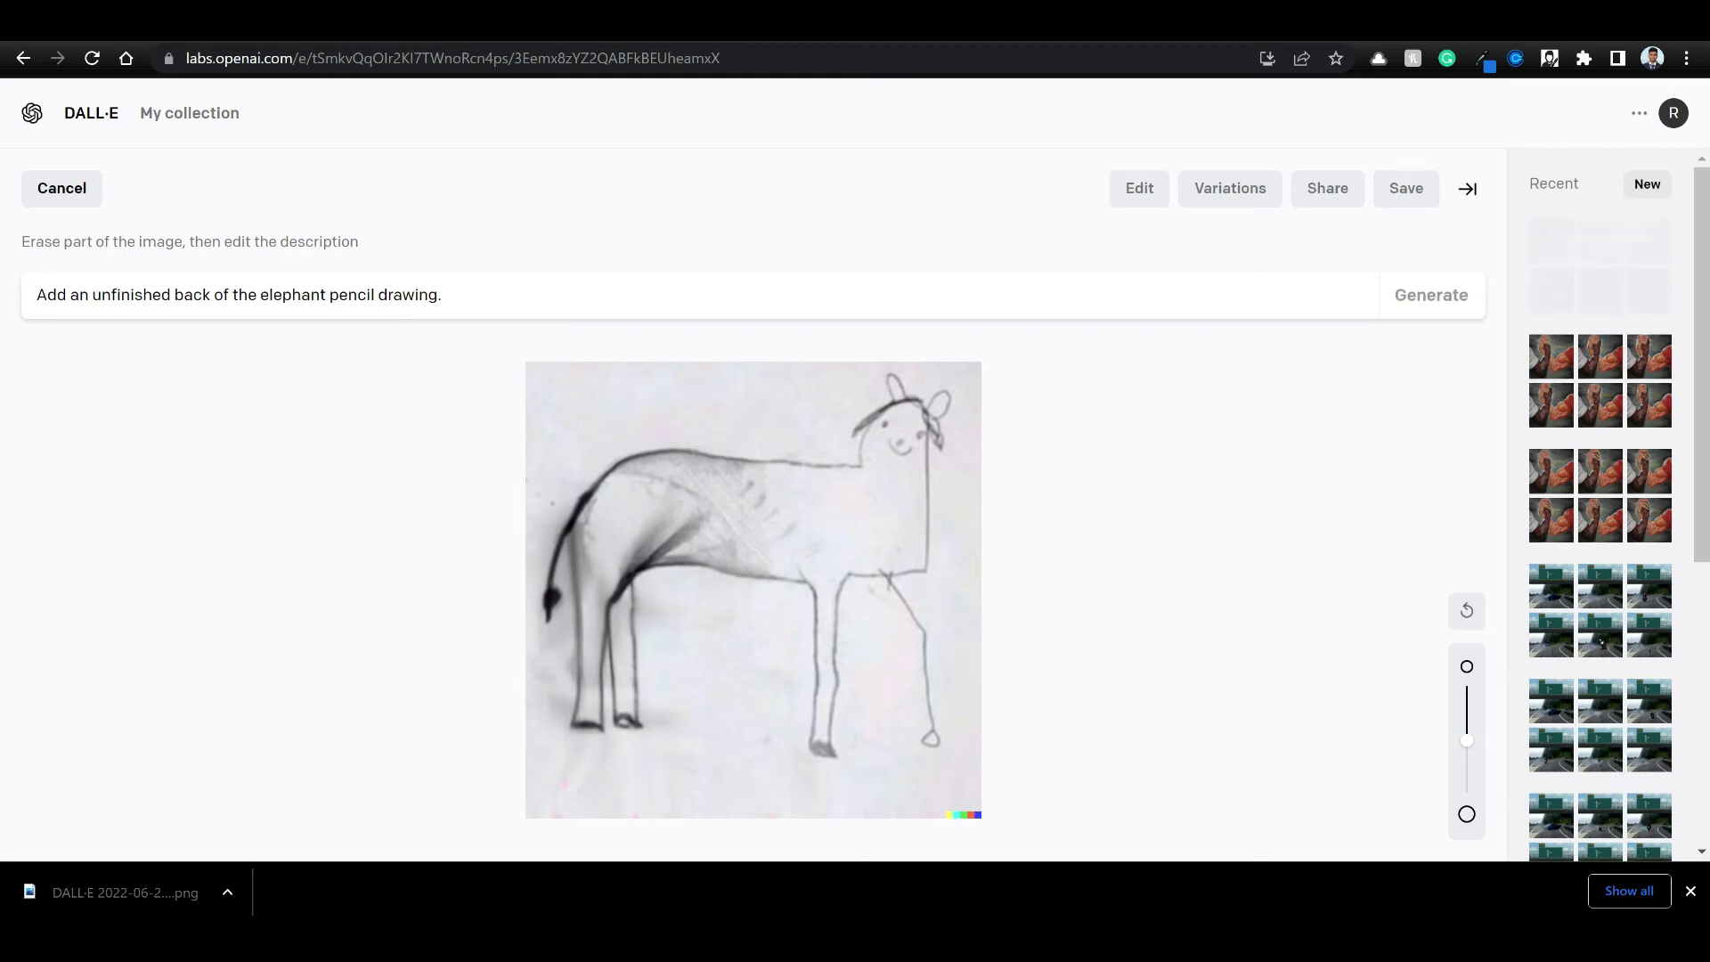
click(203, 295)
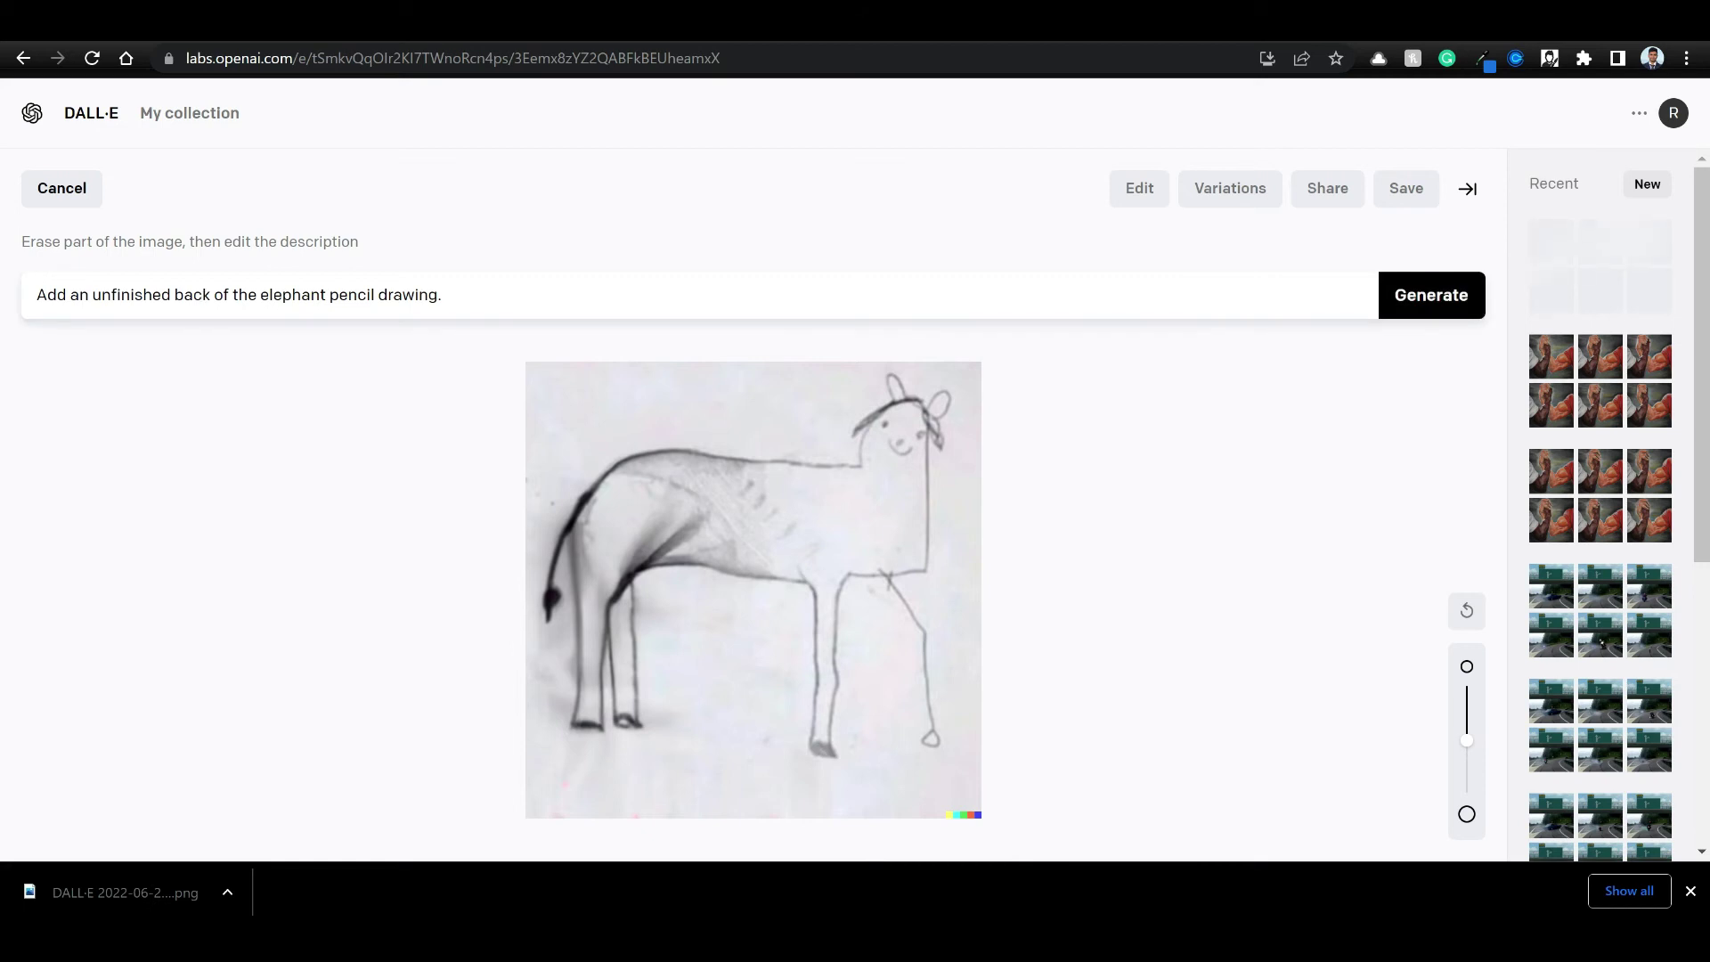
double_click(194, 295)
text(d)
key(BackSpace)
text(front)
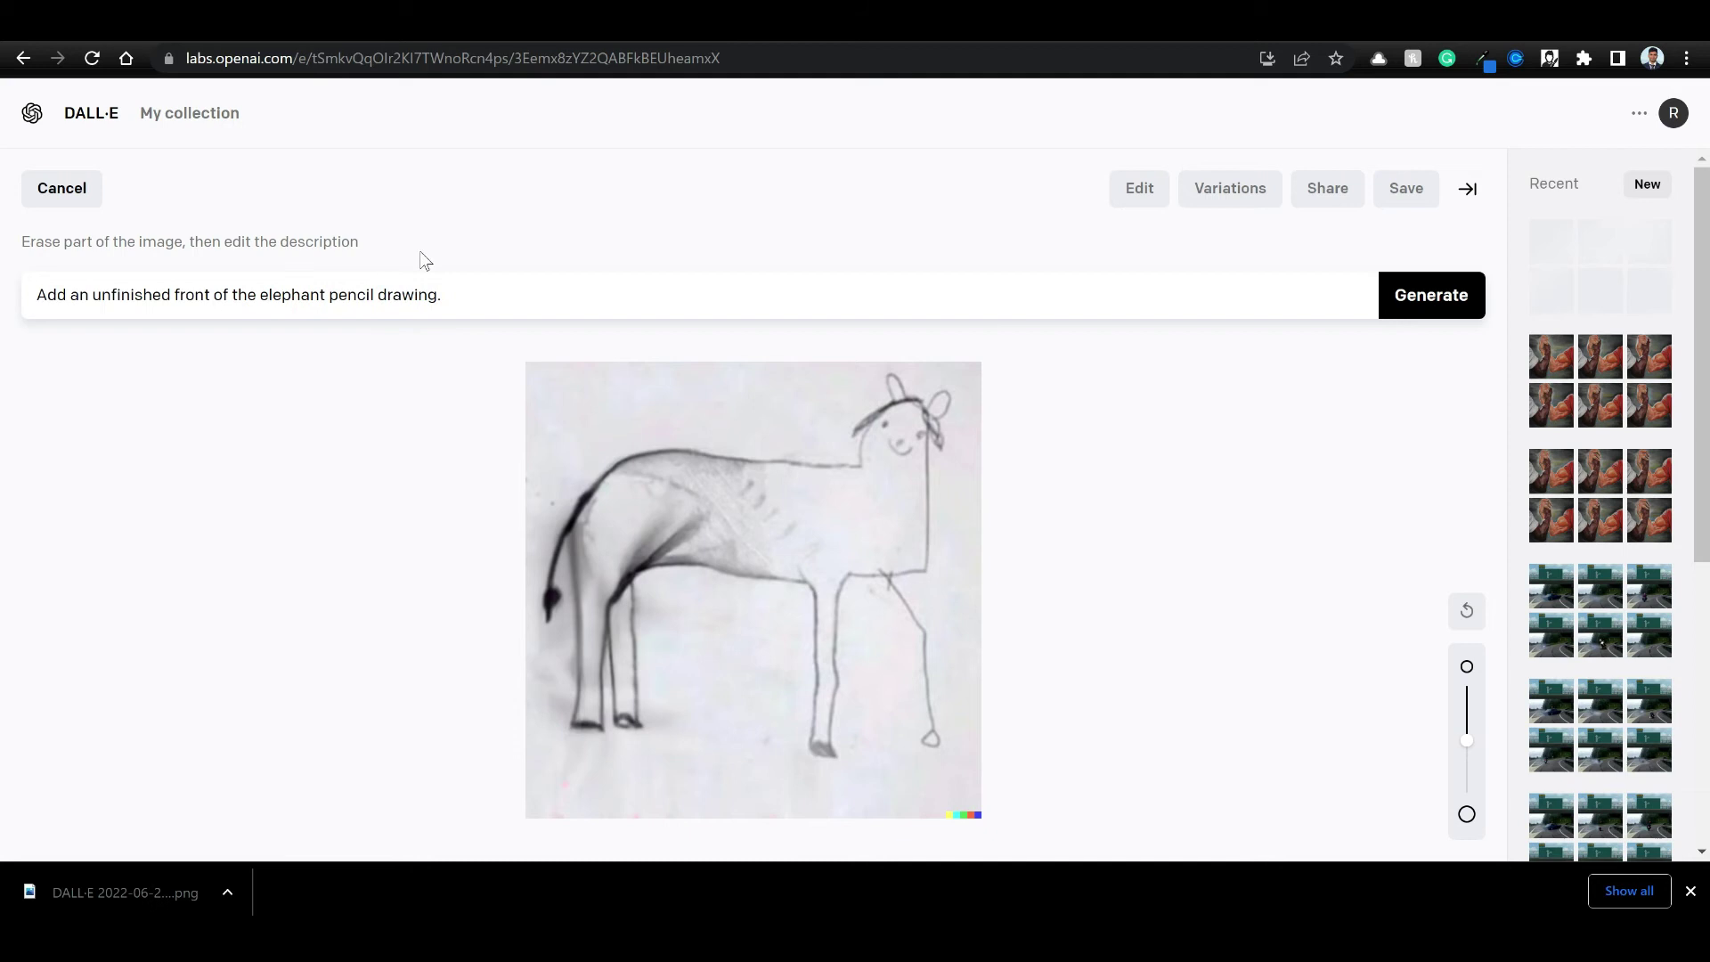
double_click(353, 294)
text(line)
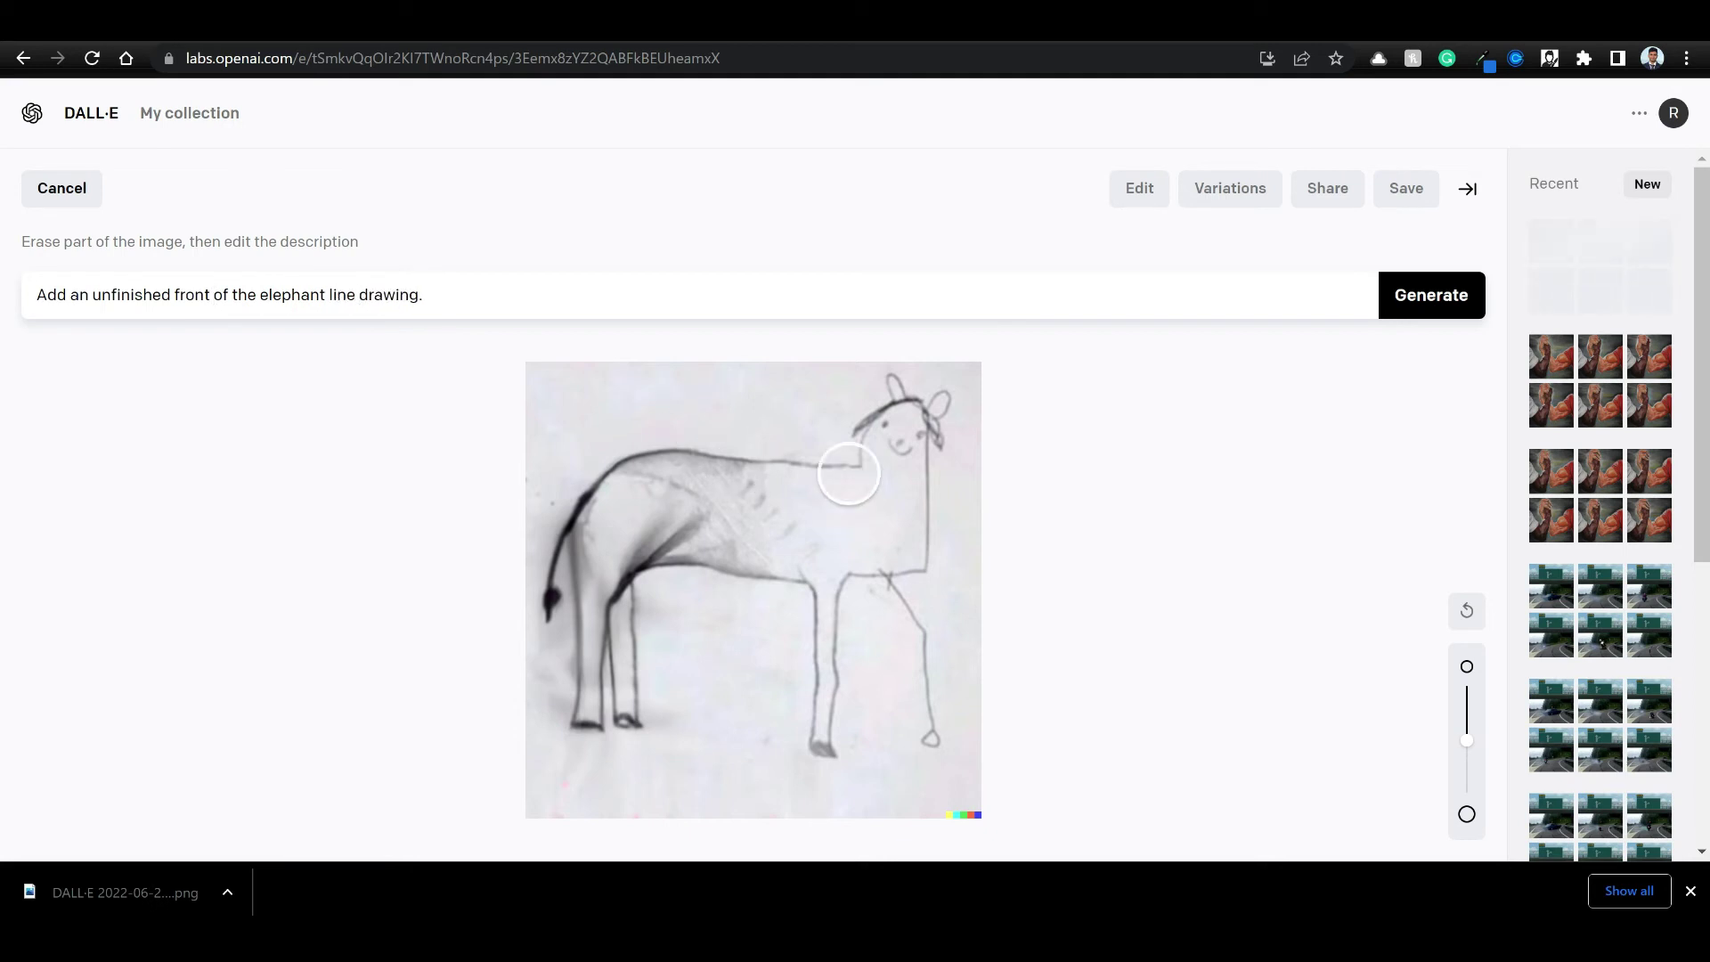
mouse_move(783, 465)
mouse_down()
mouse_move(909, 385)
mouse_move(942, 402)
mouse_move(914, 533)
mouse_move(927, 745)
mouse_move(835, 761)
mouse_move(825, 592)
mouse_move(873, 605)
mouse_move(877, 717)
mouse_move(788, 486)
mouse_move(793, 580)
mouse_move(839, 478)
mouse_move(934, 561)
mouse_up()
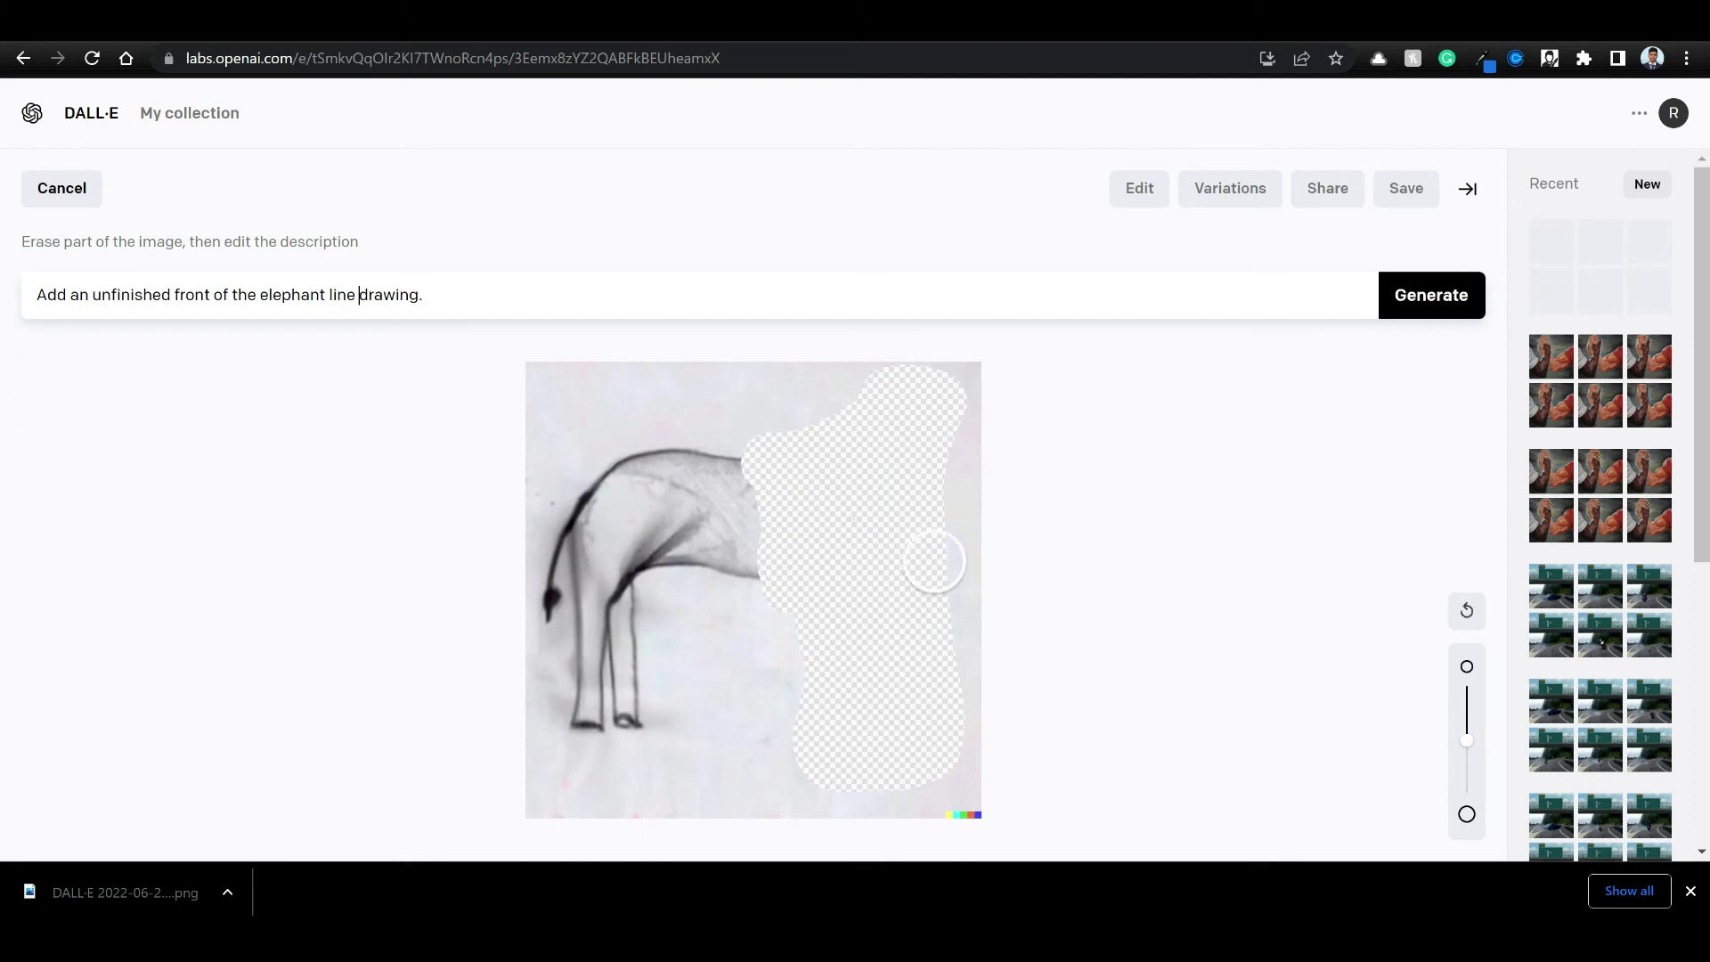
click(1429, 297)
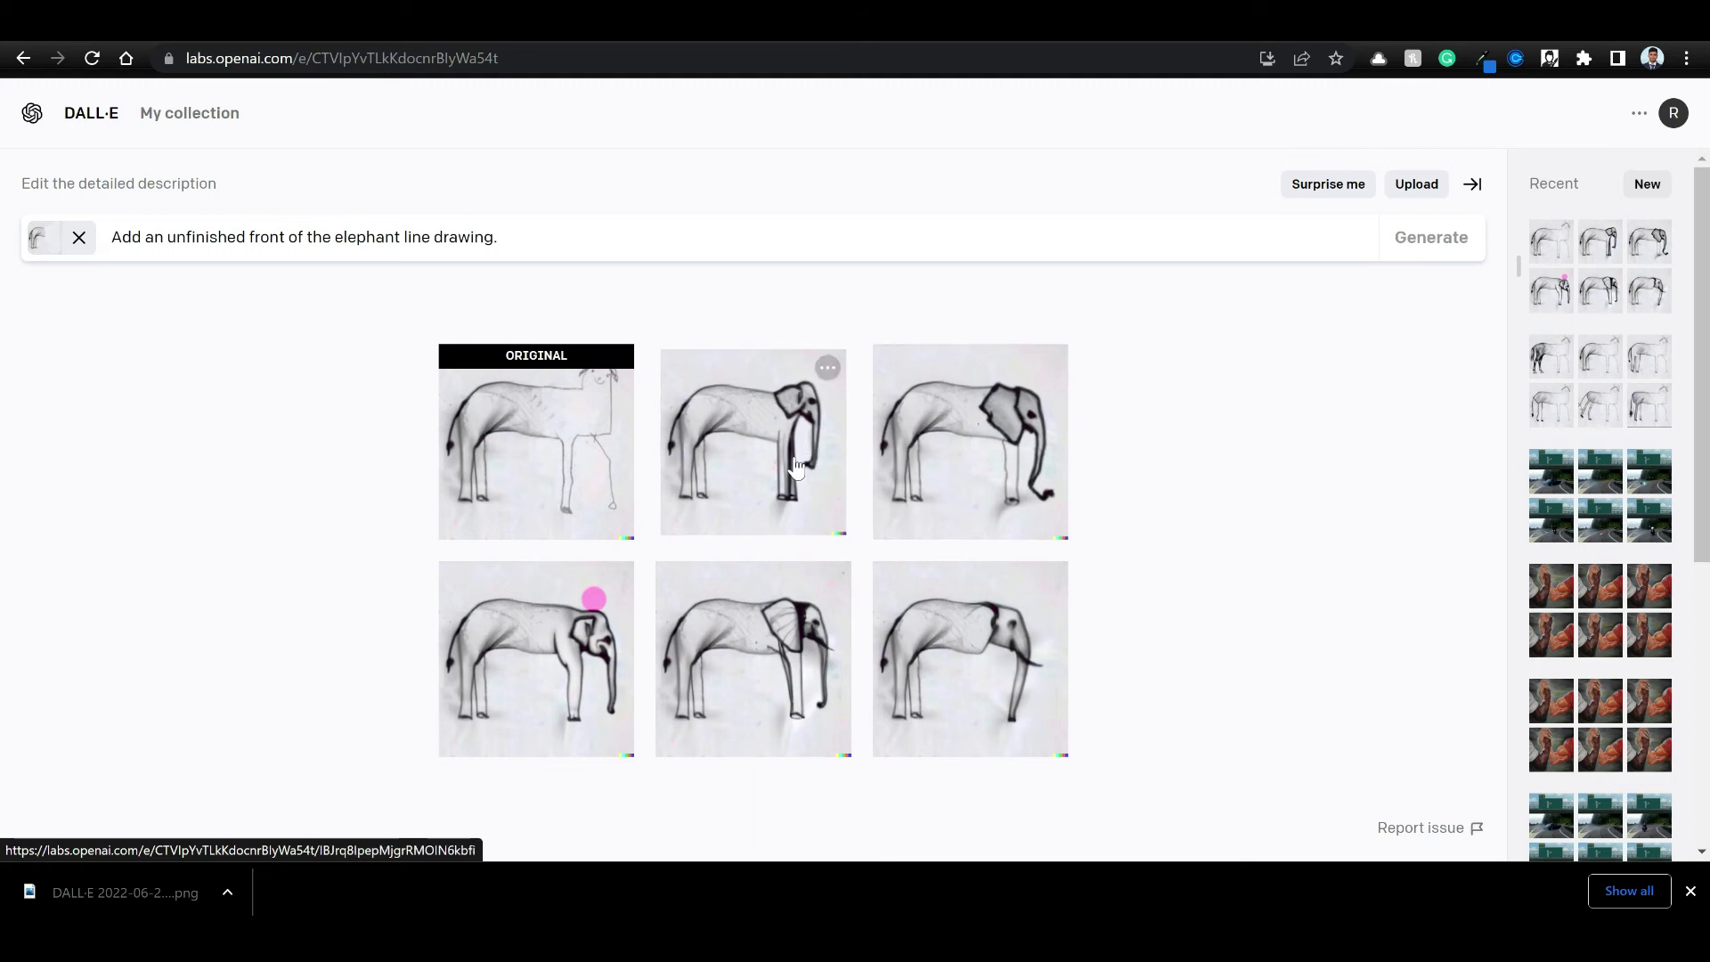
Download the bottom-right elephant variation into the Memes to test folder.
click(1024, 624)
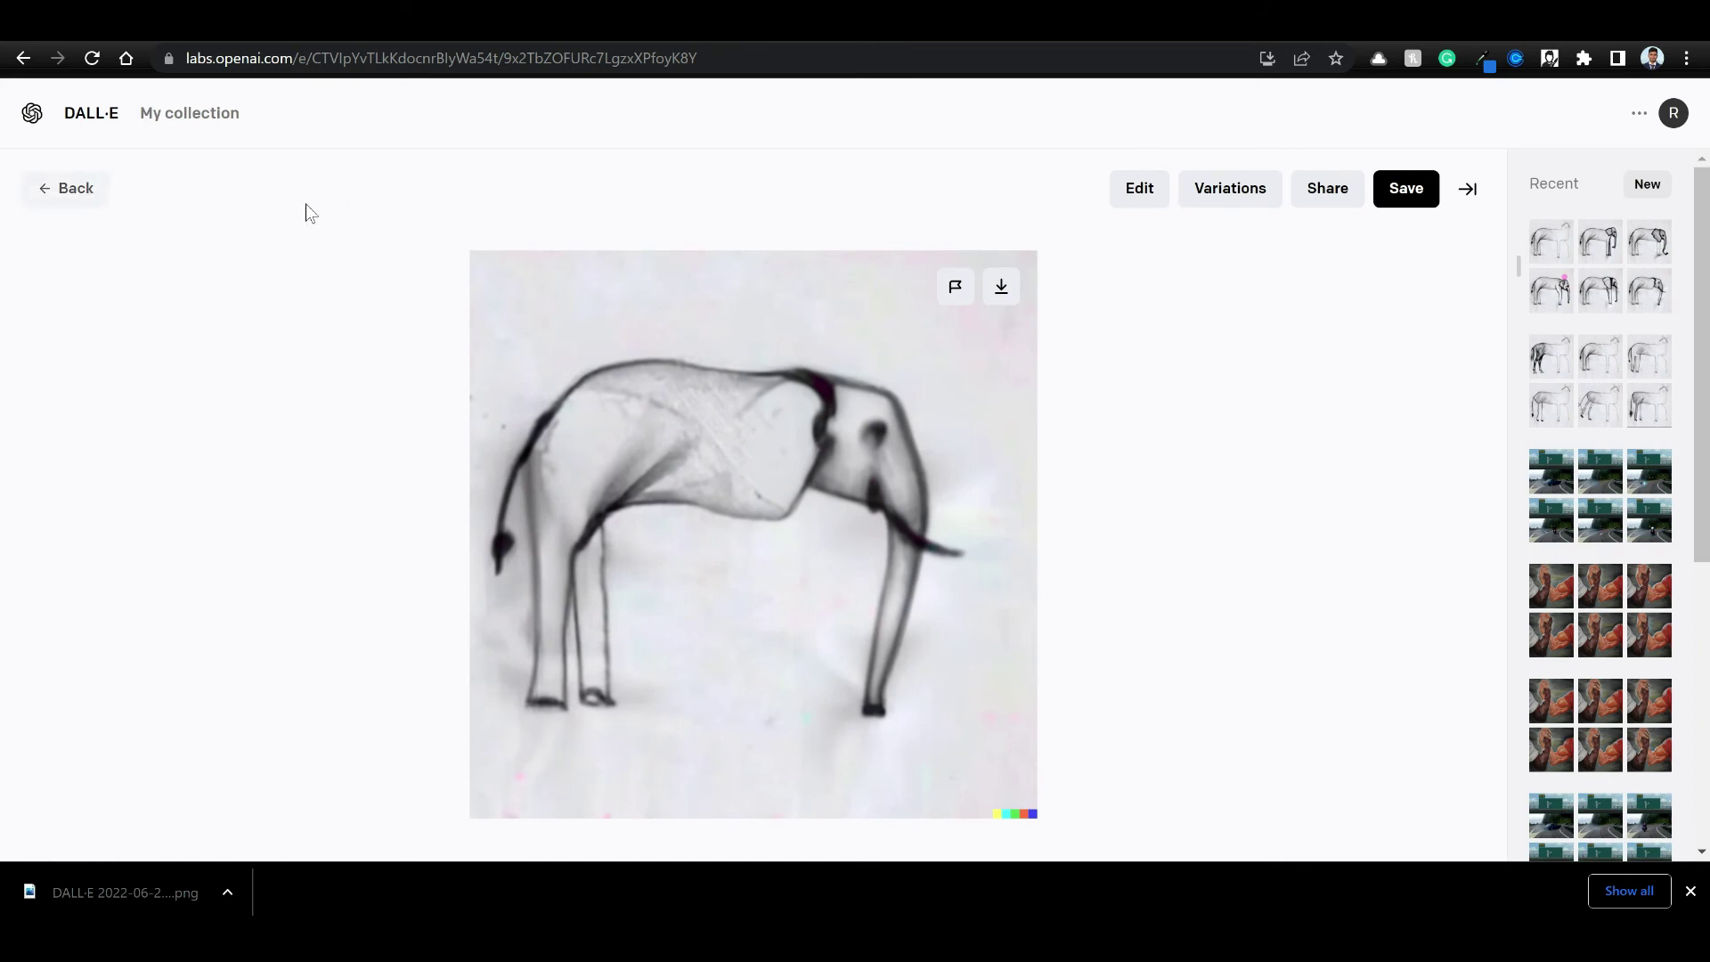
click(1007, 294)
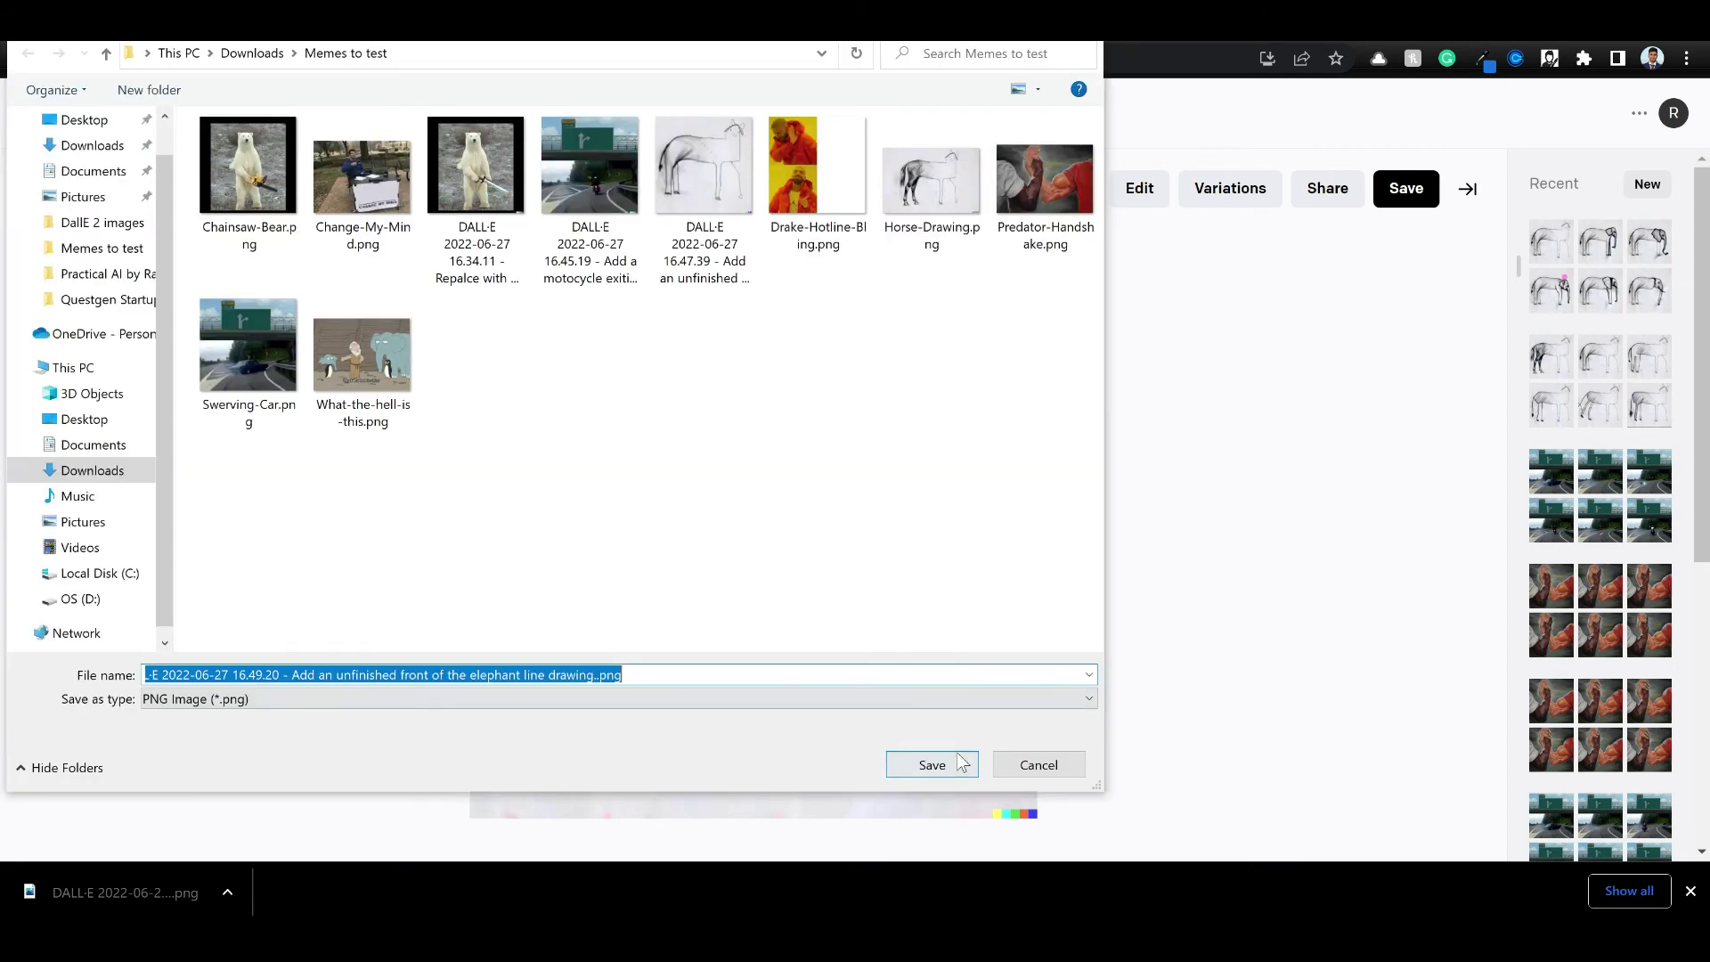
click(951, 764)
click(69, 195)
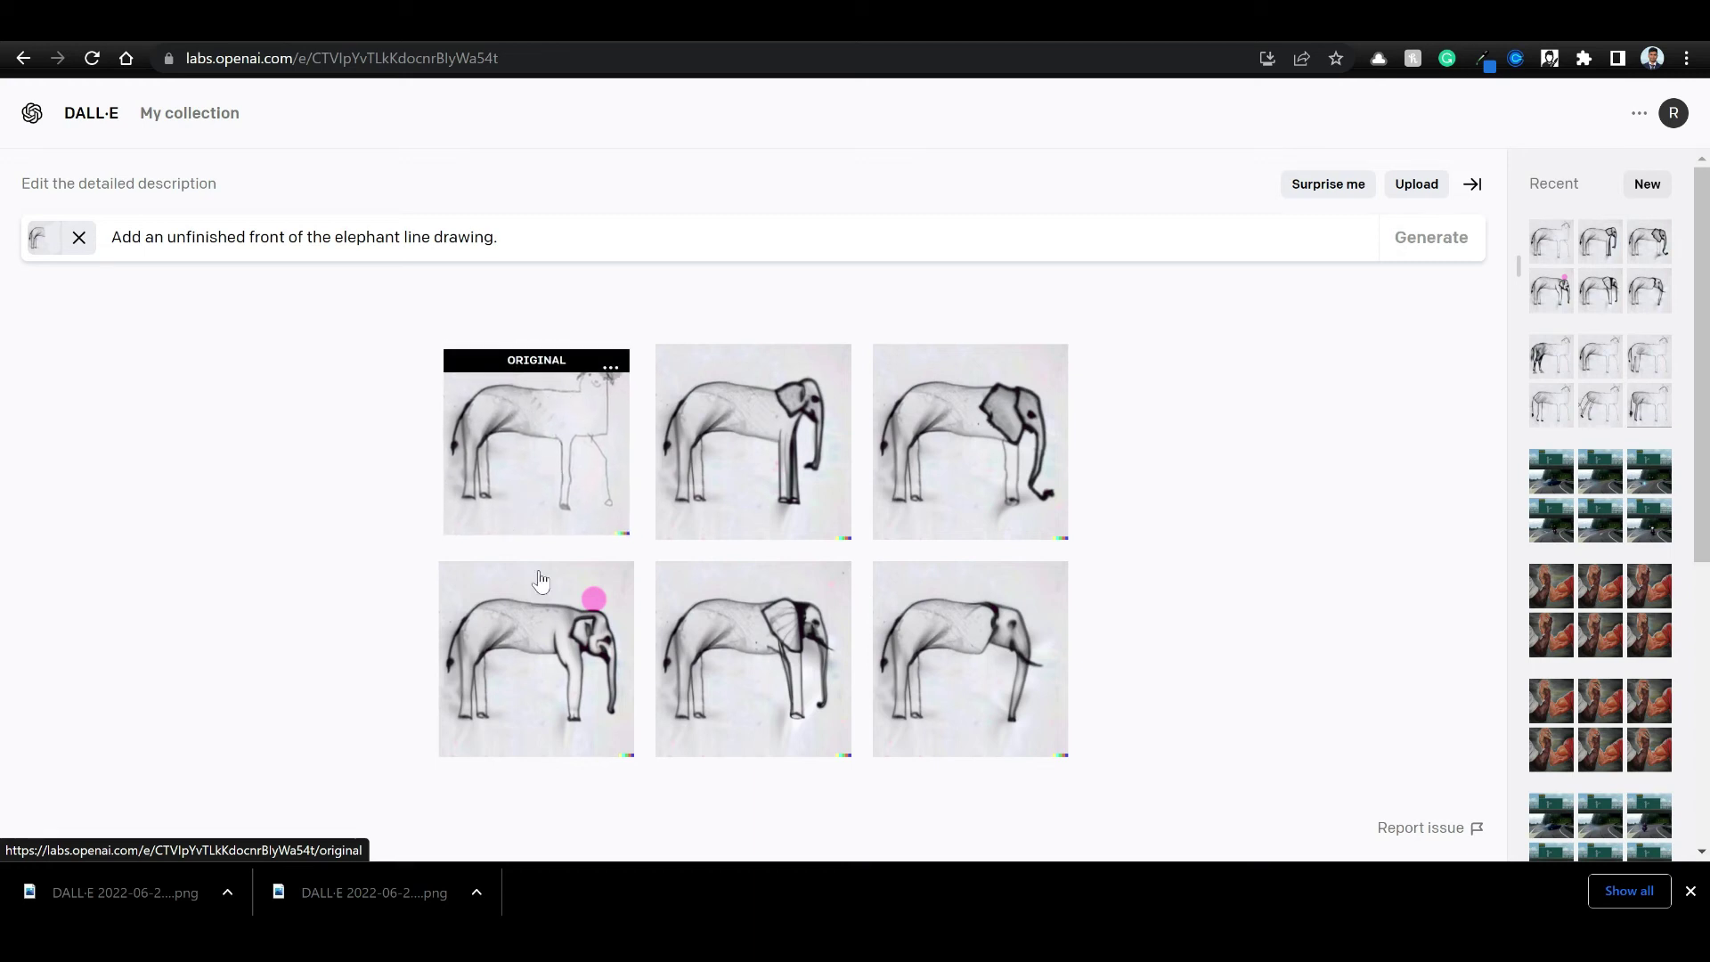
Check the lower-left variation, then save the big-eared top-right elephant image to the folder.
click(545, 657)
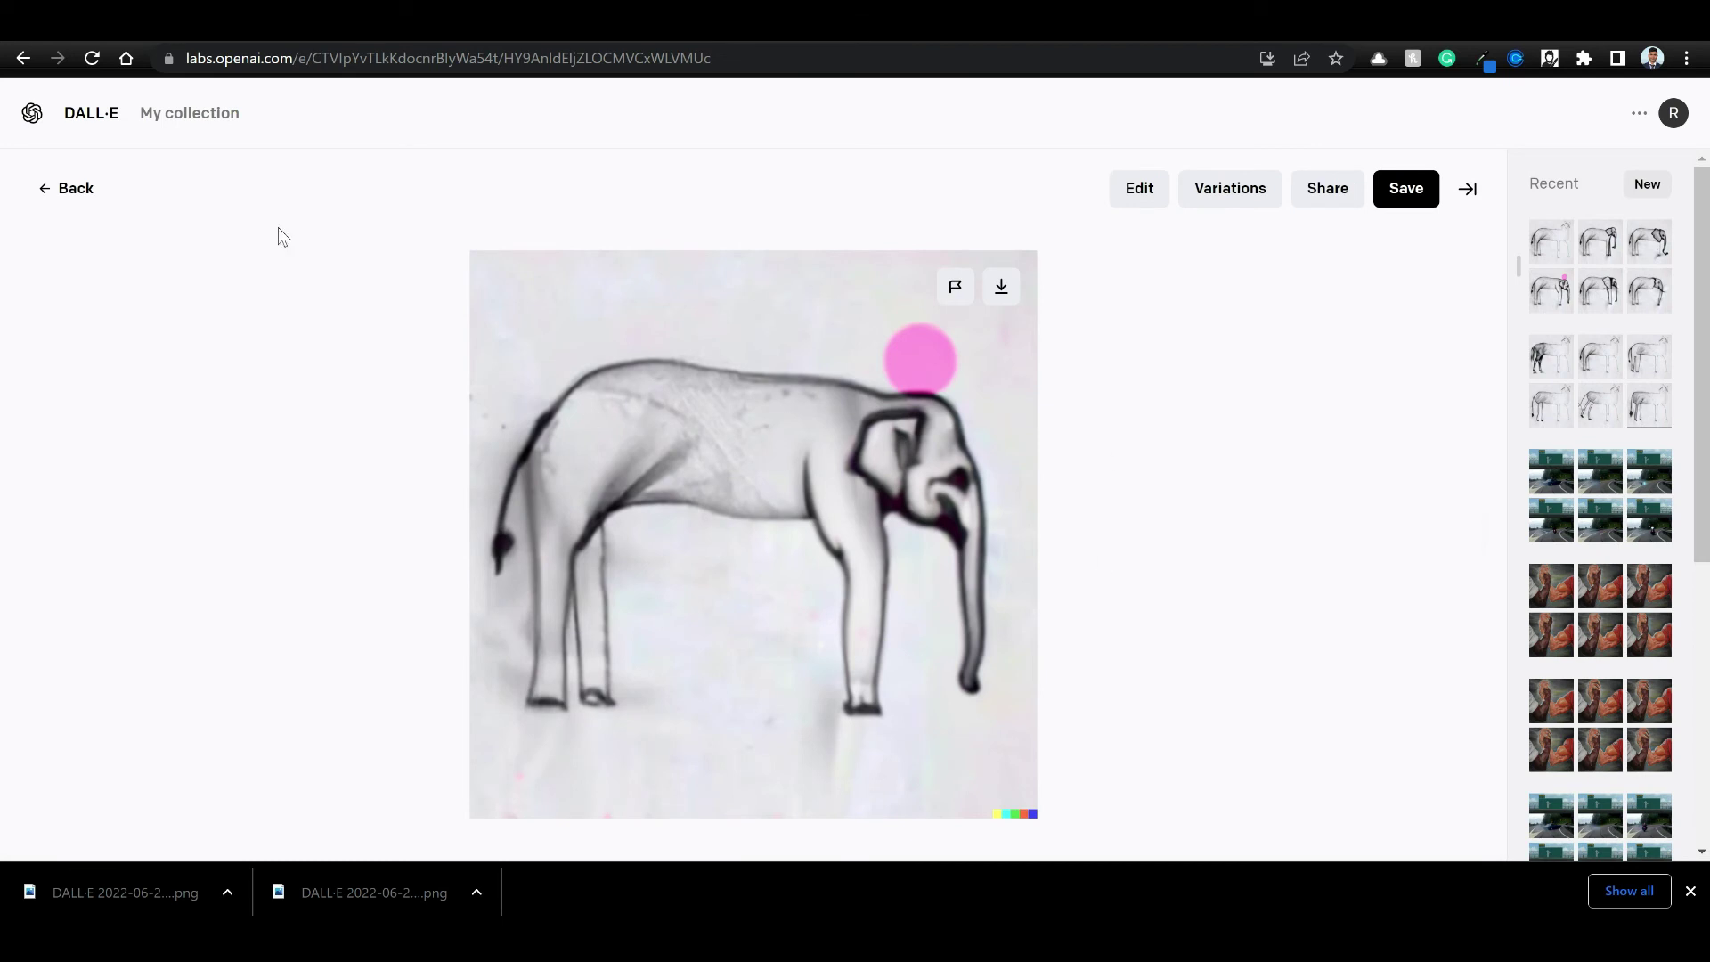
click(72, 190)
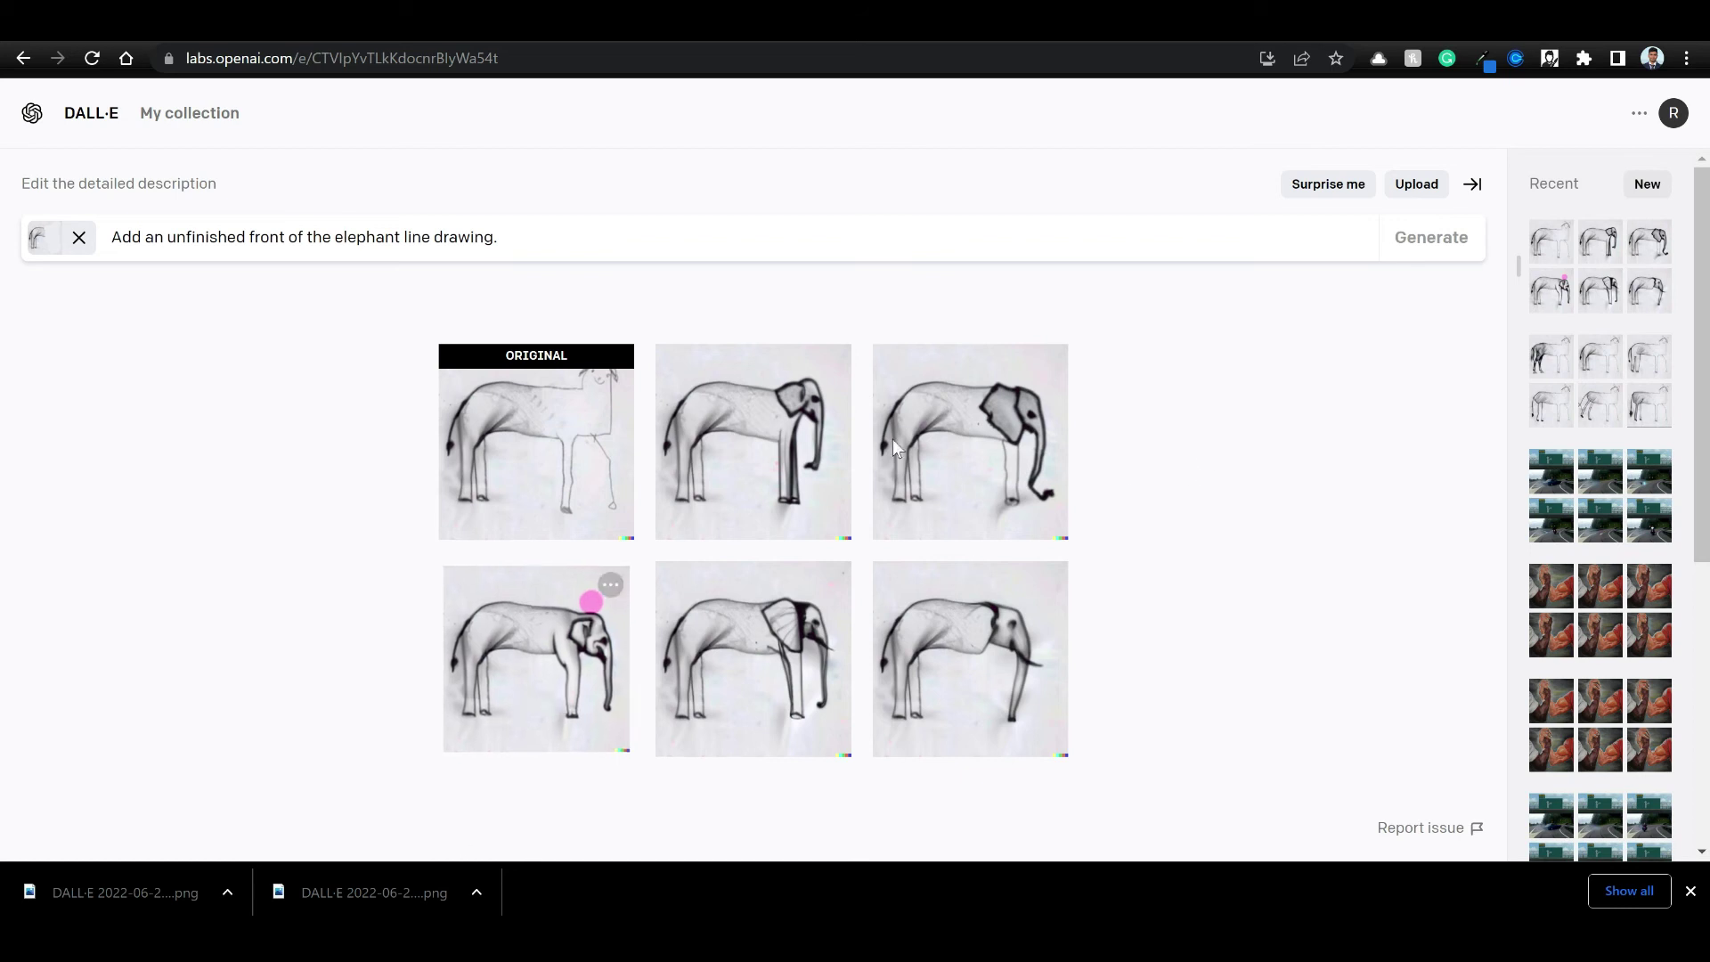
click(957, 472)
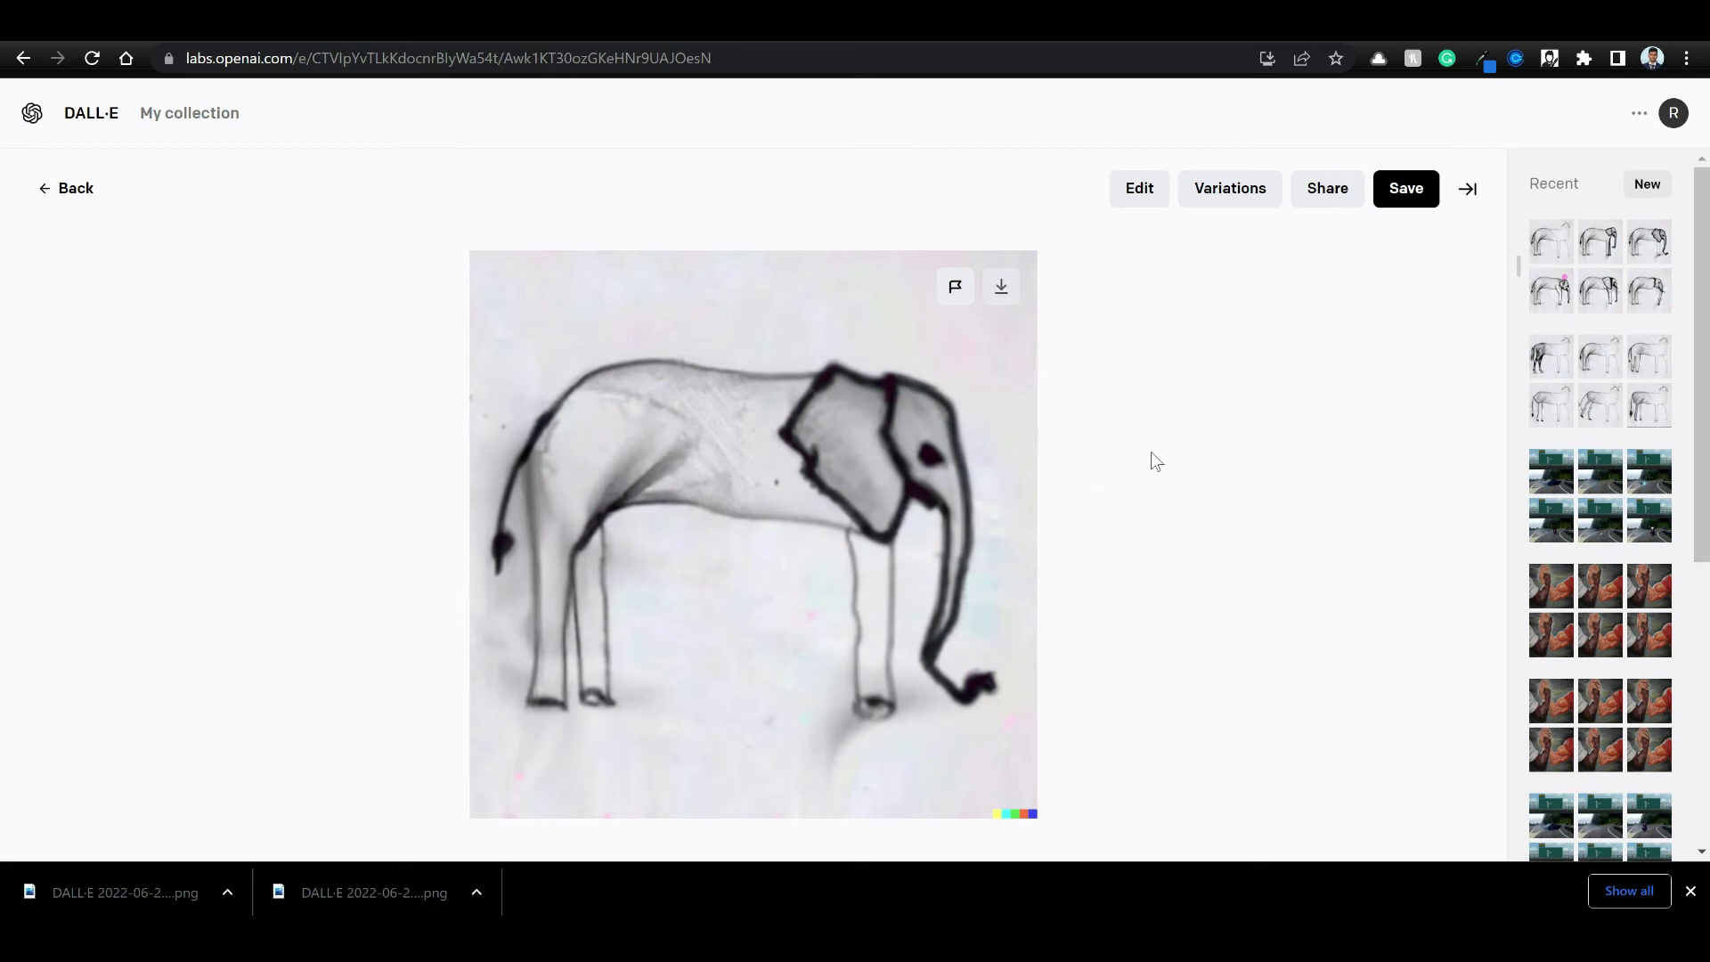
click(933, 765)
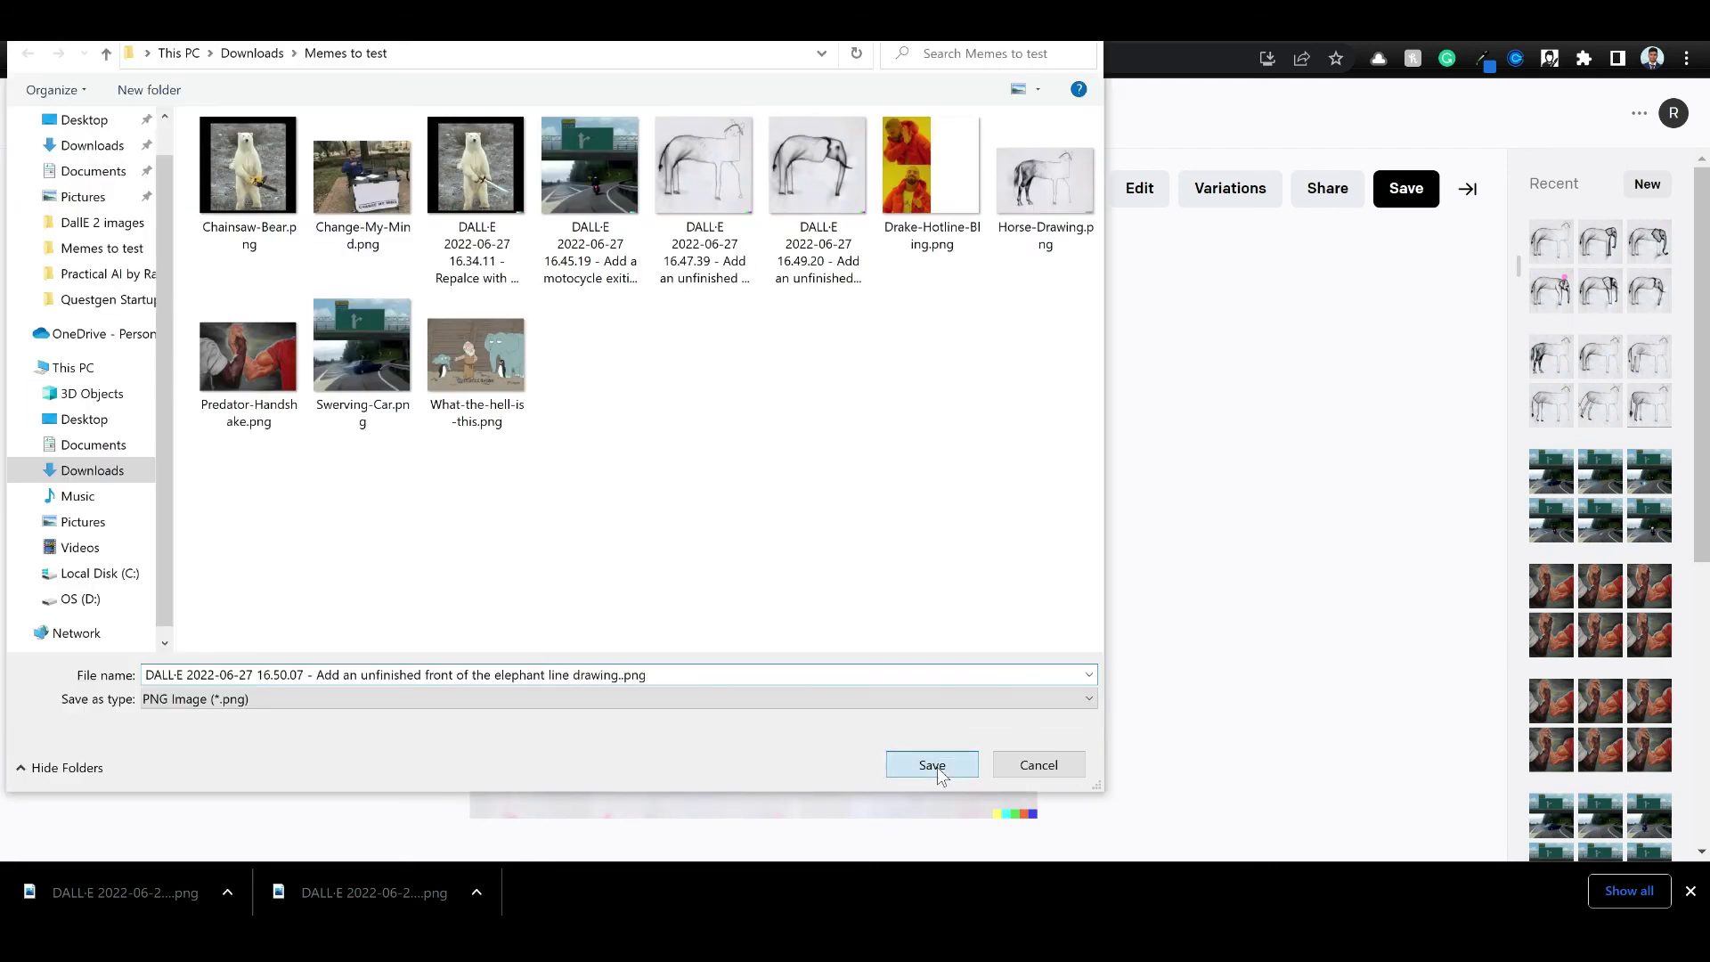
click(75, 189)
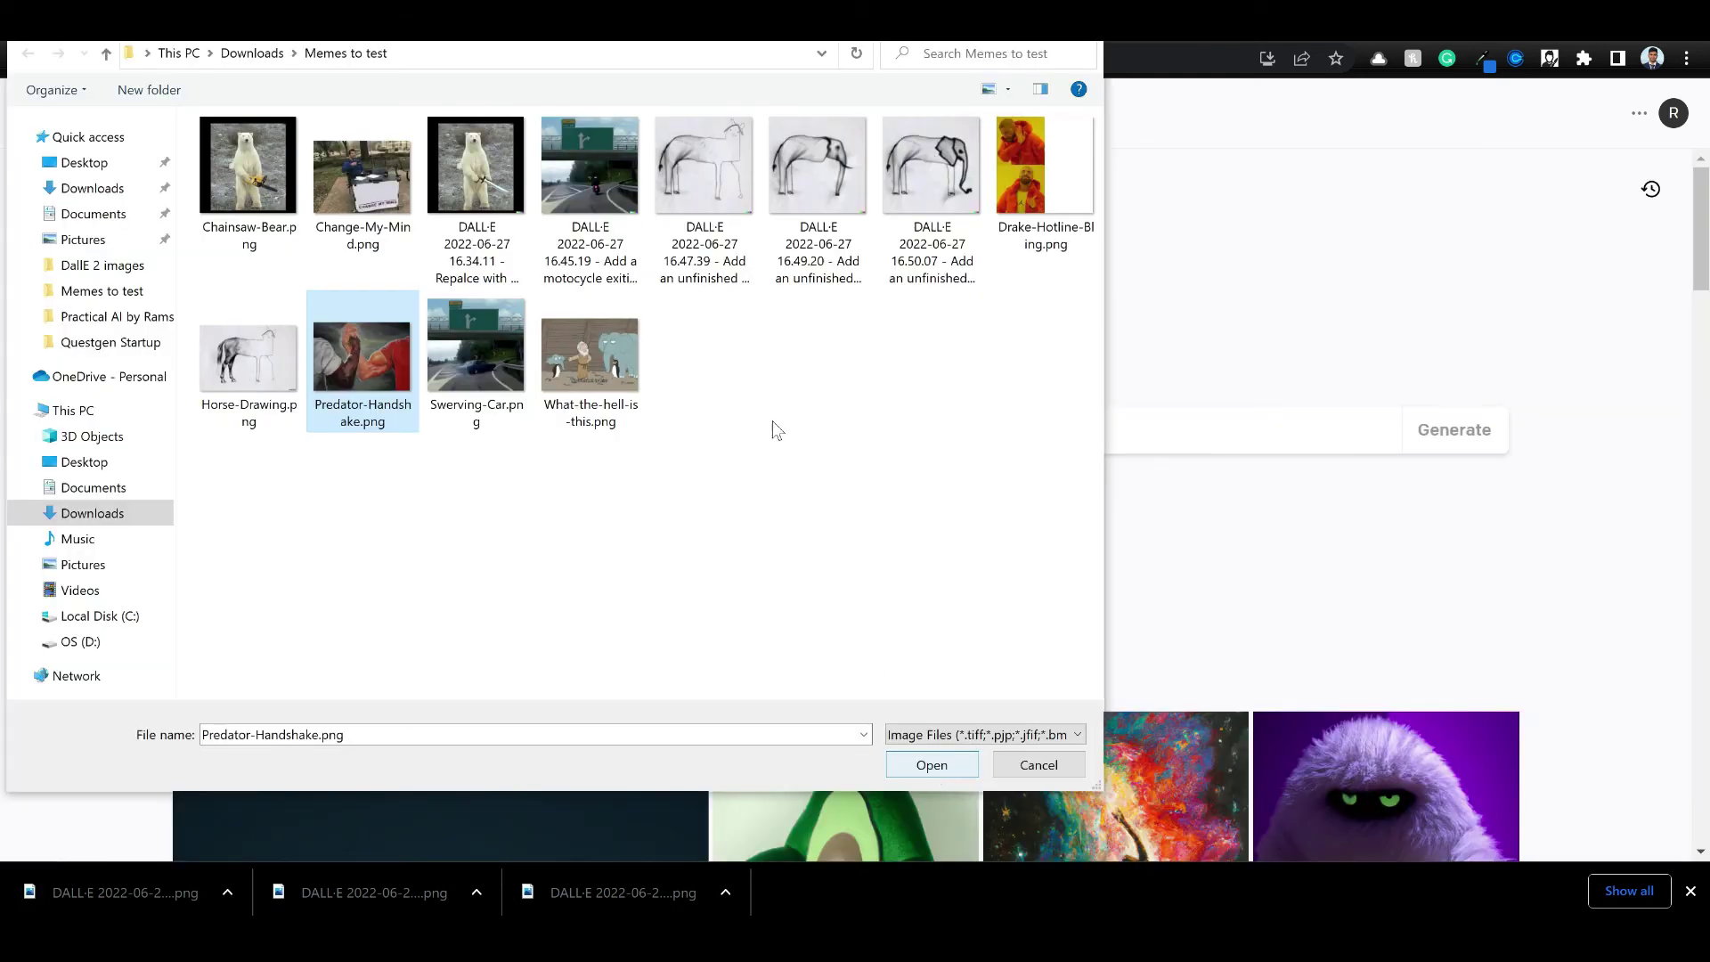
Upload Predator-Handshake.png with a square crop and open it in the editor.
click(944, 764)
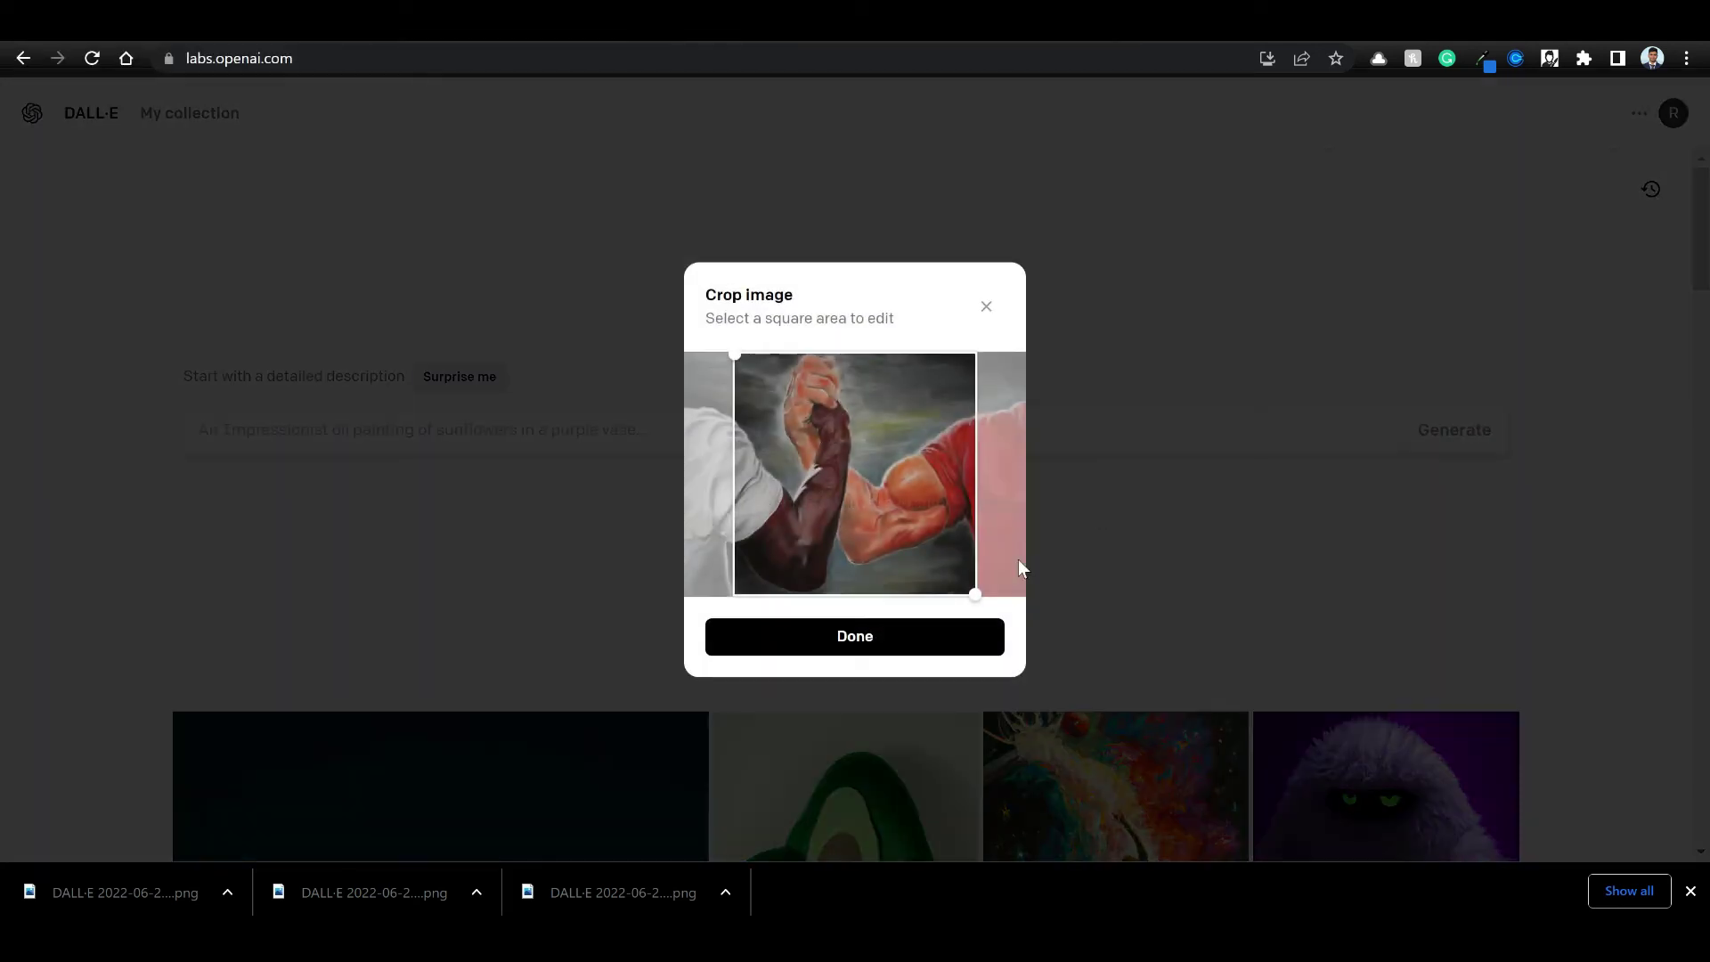
click(872, 635)
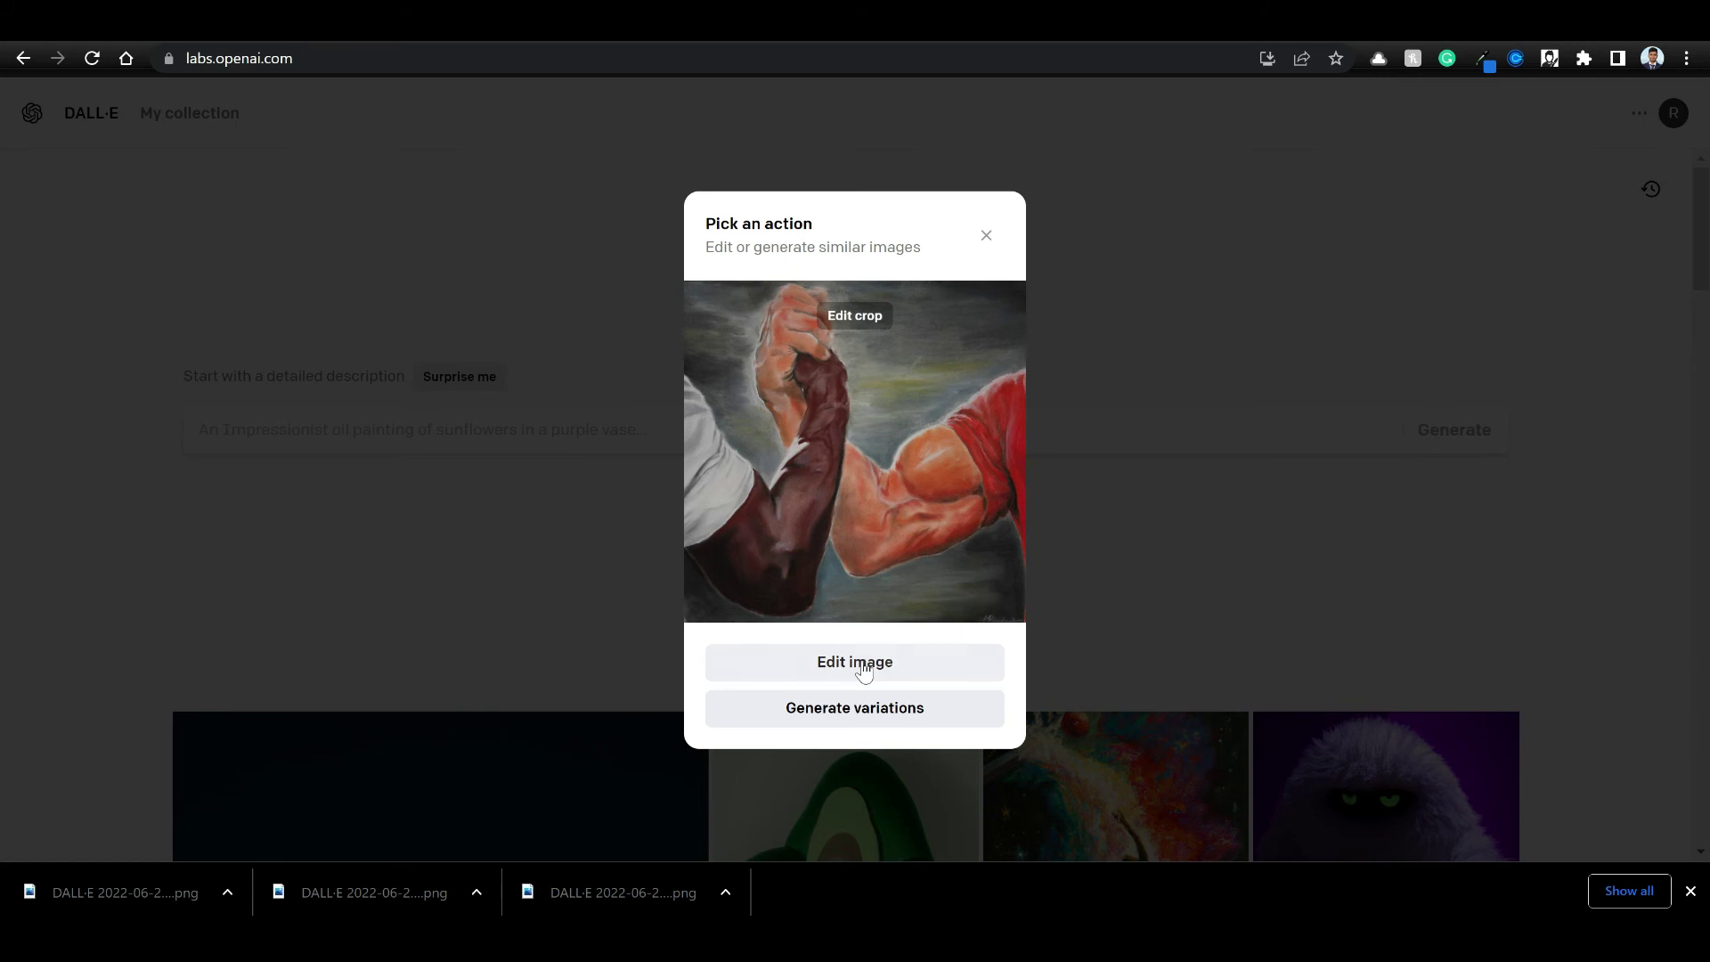
click(860, 660)
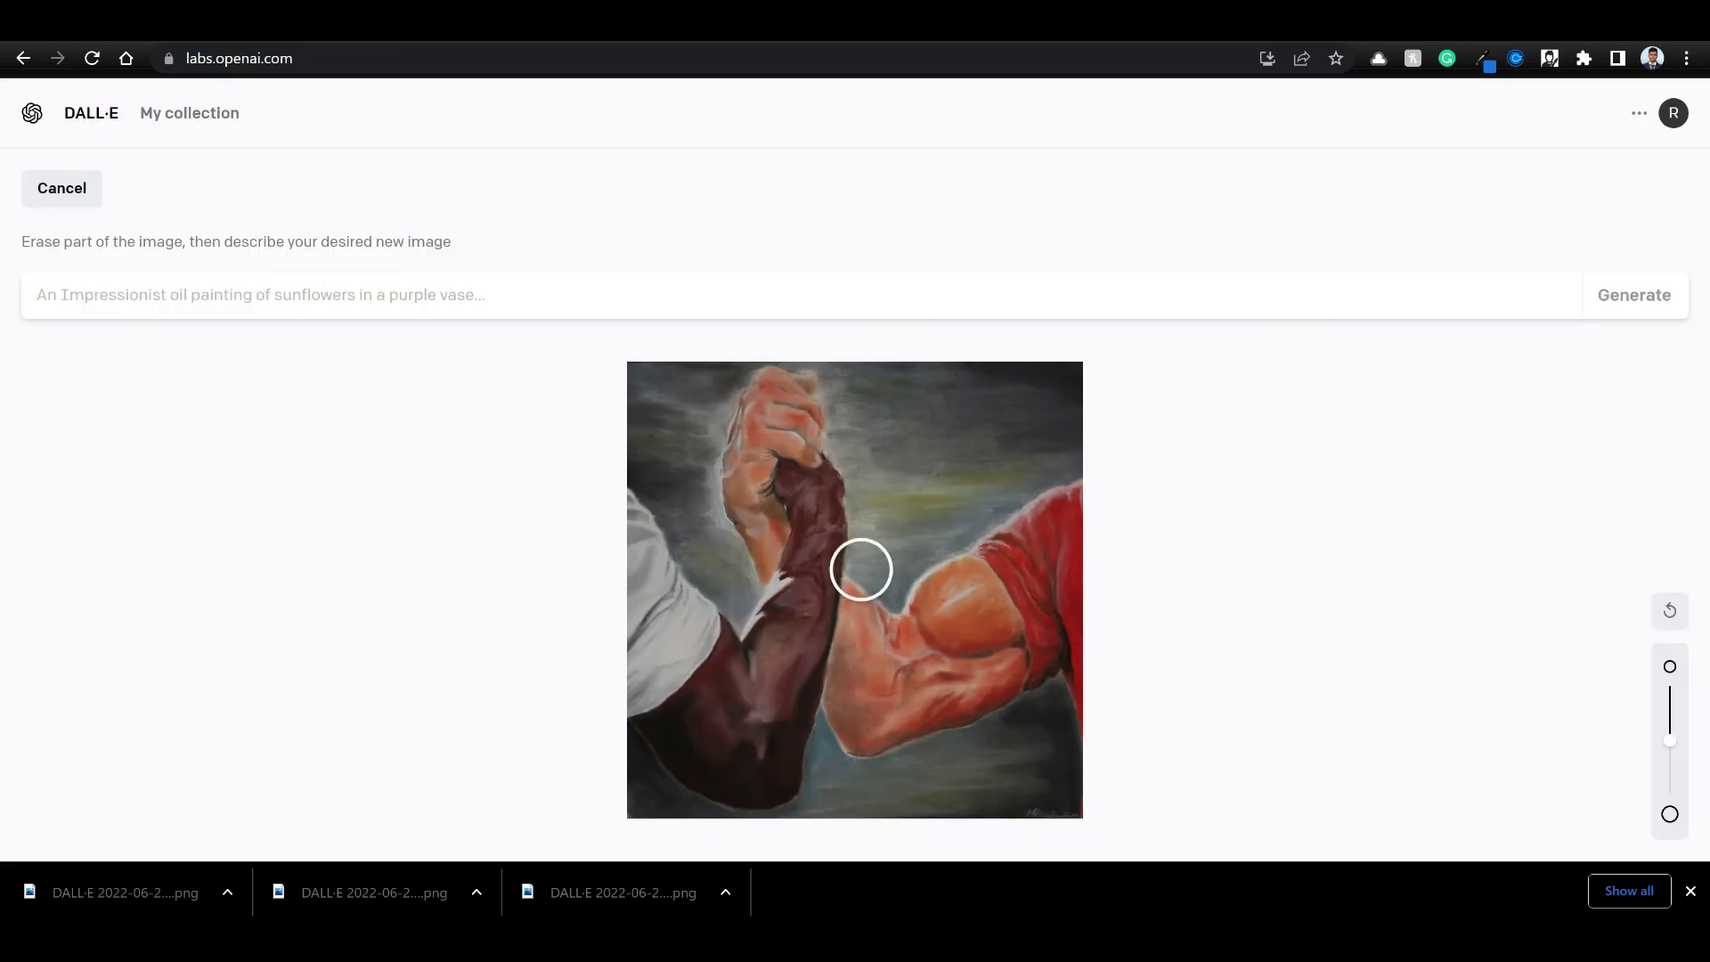
Erase a patch of the red arm's bicep and generate 'Add a tattoo that reads "Community is power"'.
text(Add a tatoo)
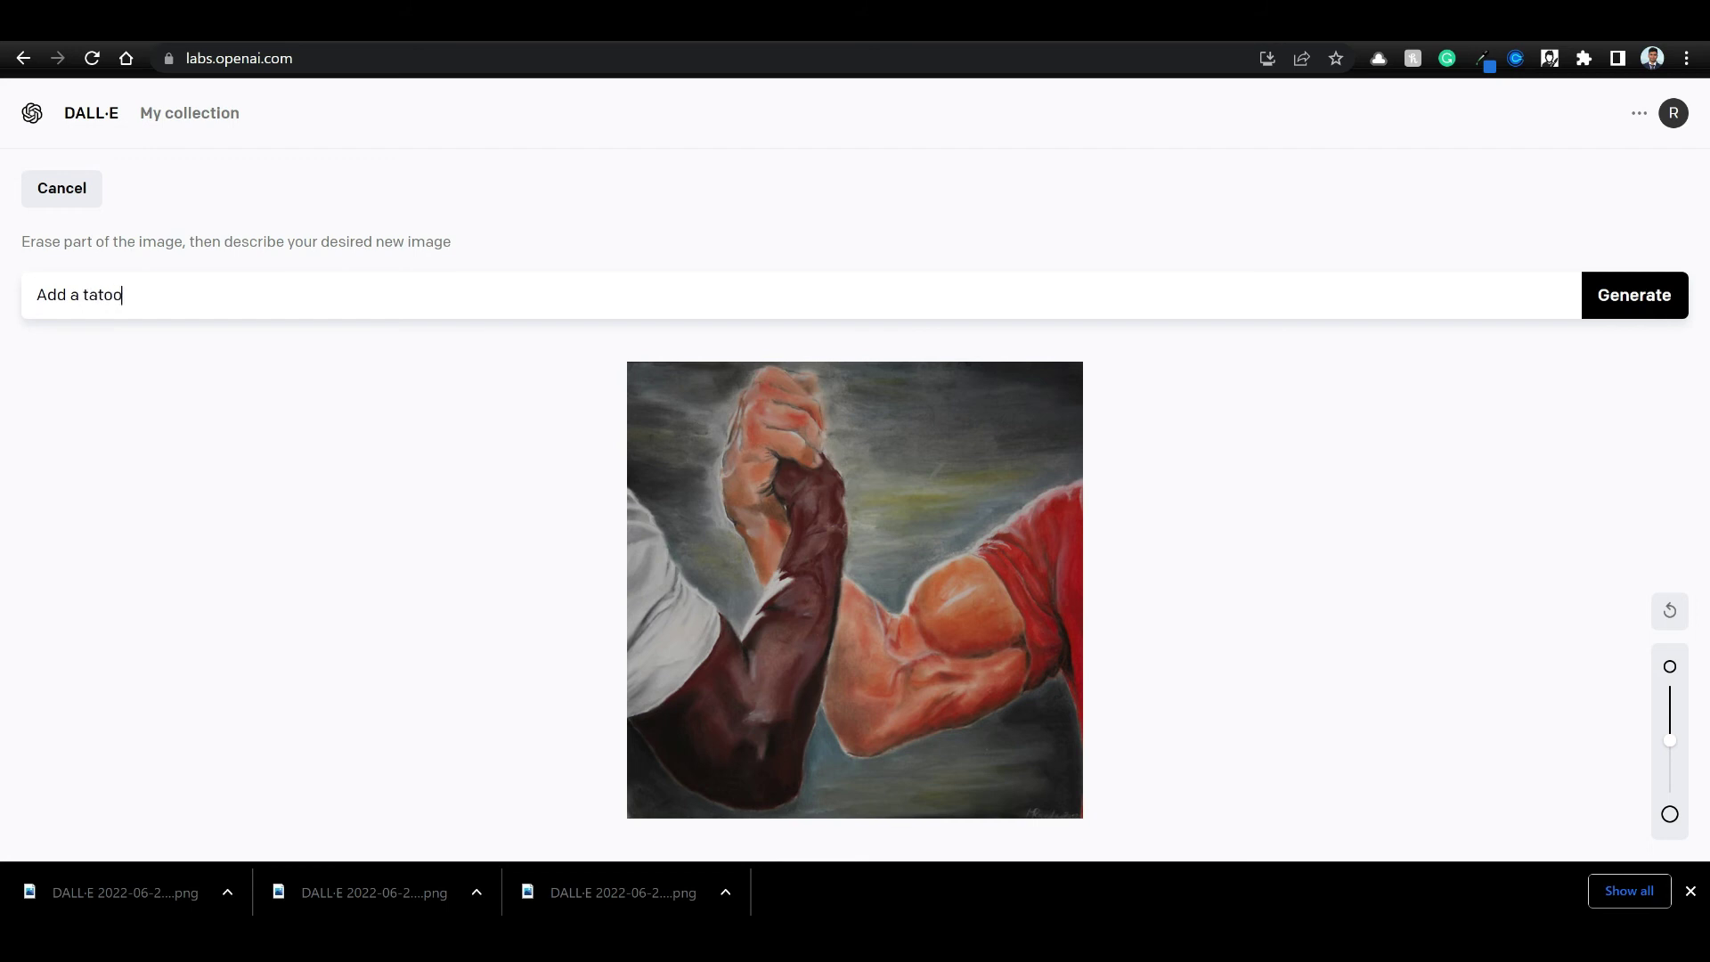
key(BackSpace)
key(BackSpace)
text(too that reads "Commu)
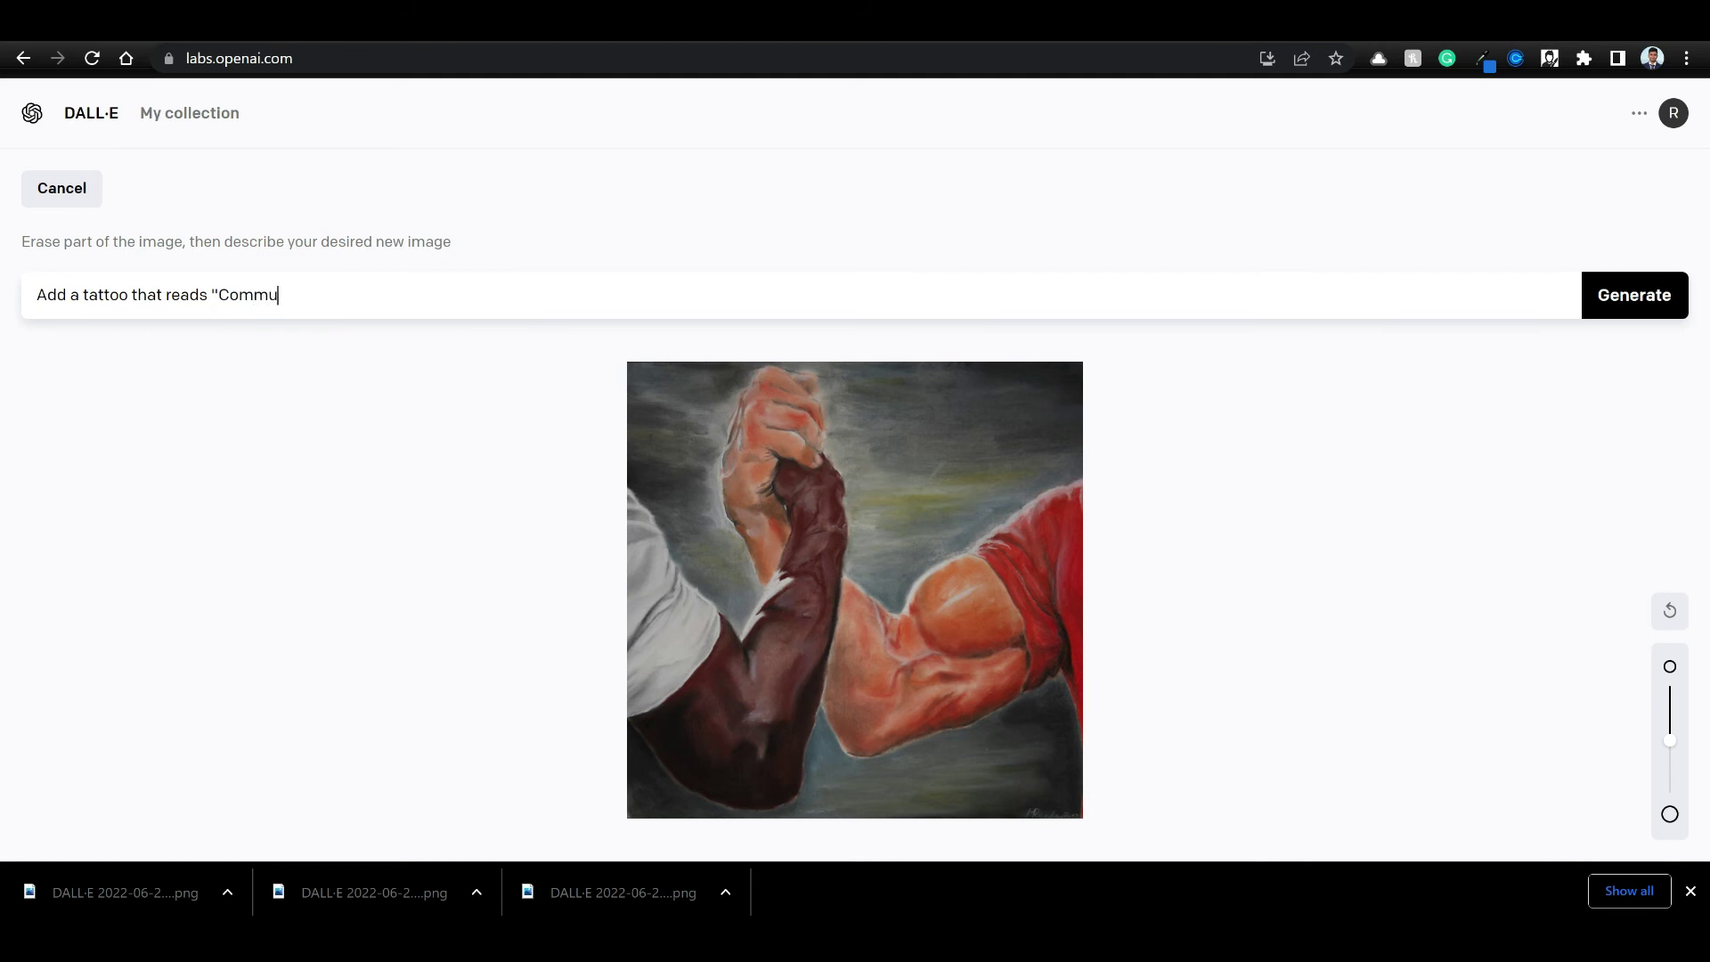
text(nity is power)
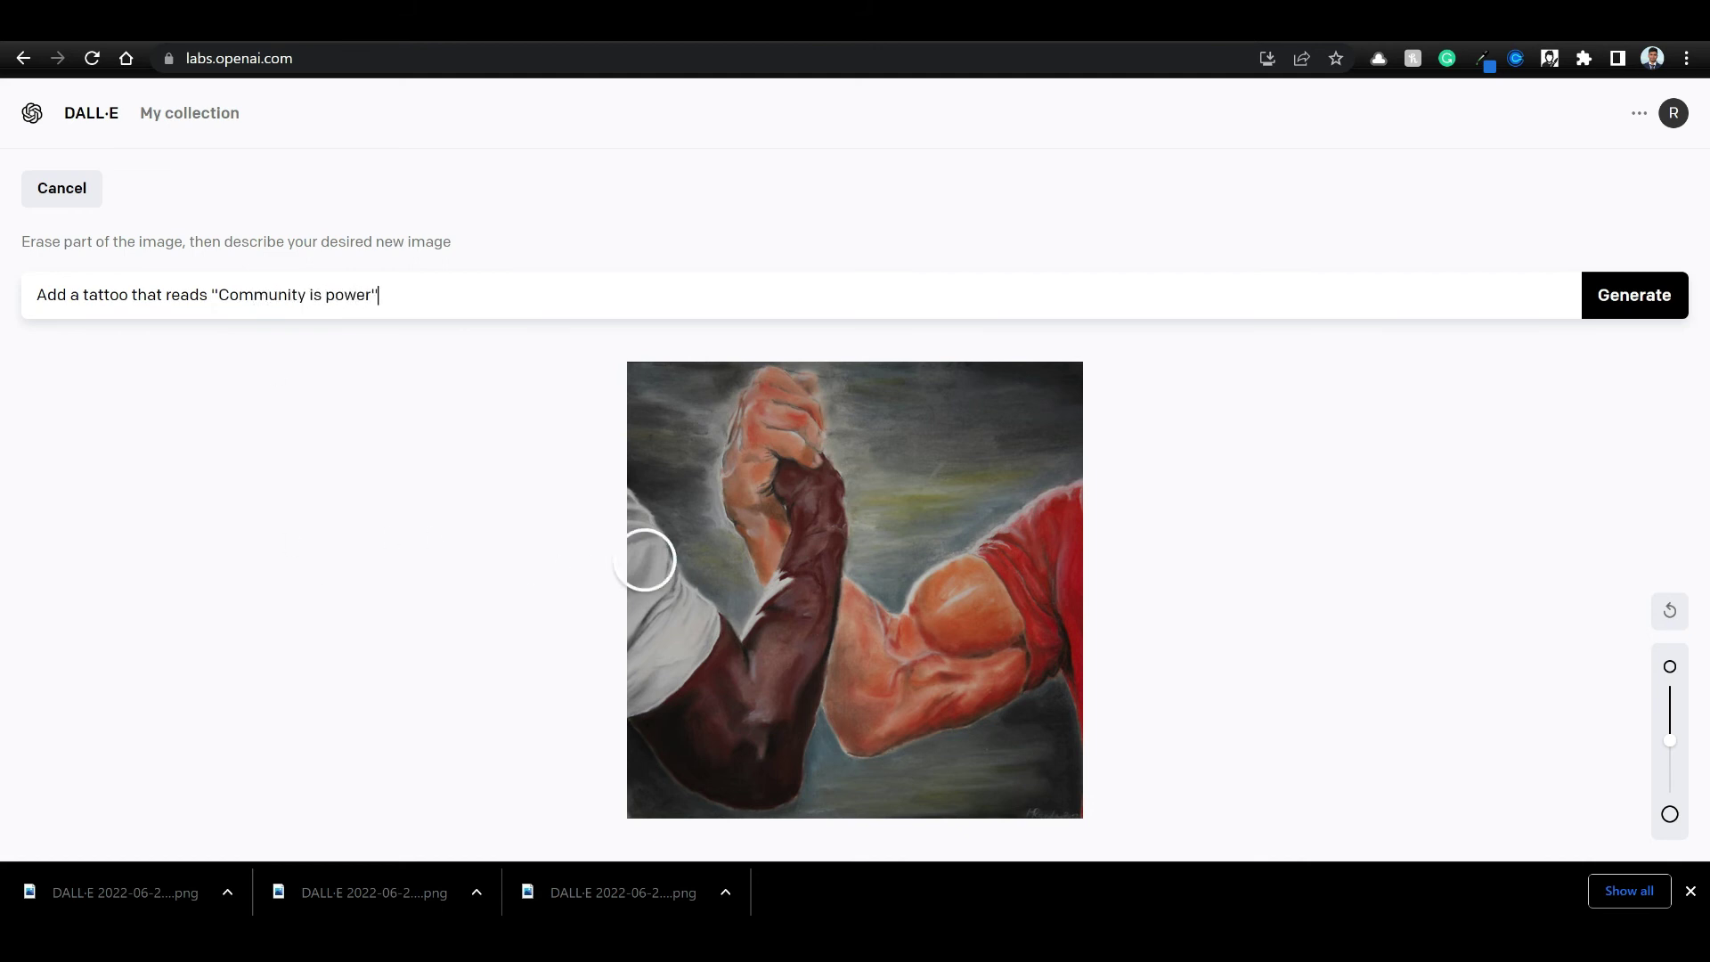
mouse_move(900, 637)
mouse_down()
mouse_move(978, 592)
mouse_move(944, 614)
mouse_move(993, 610)
mouse_move(933, 659)
mouse_move(989, 664)
mouse_move(1011, 641)
mouse_move(917, 677)
mouse_move(1015, 637)
mouse_up()
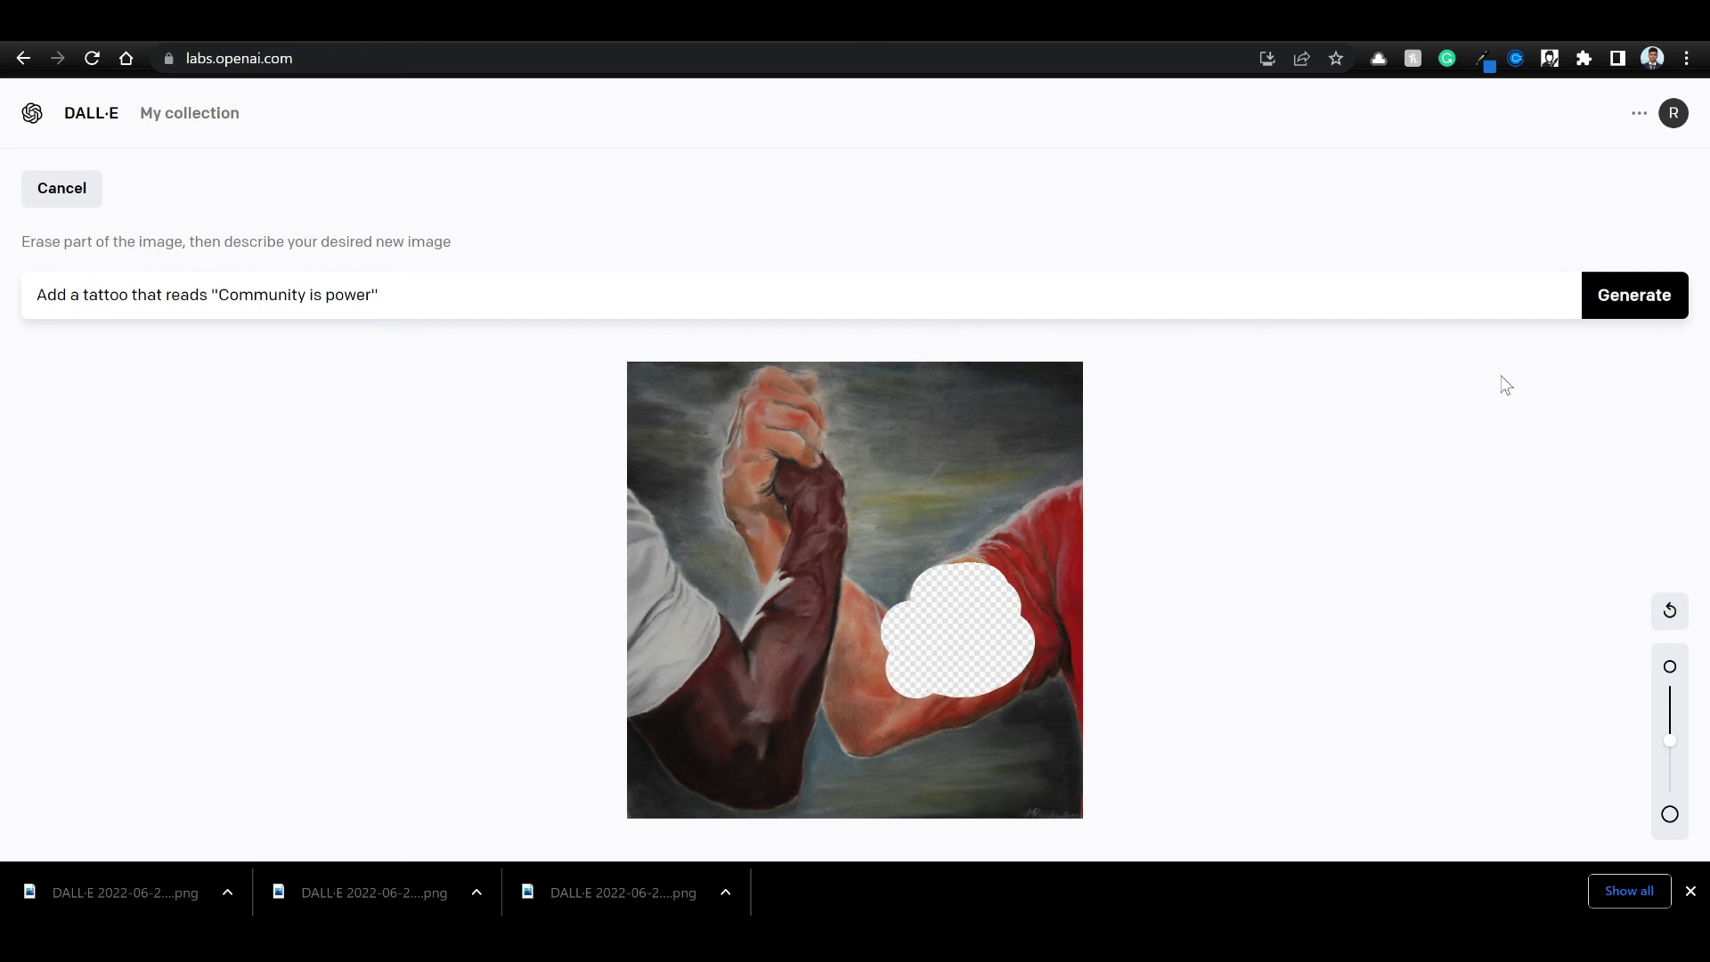
click(1645, 298)
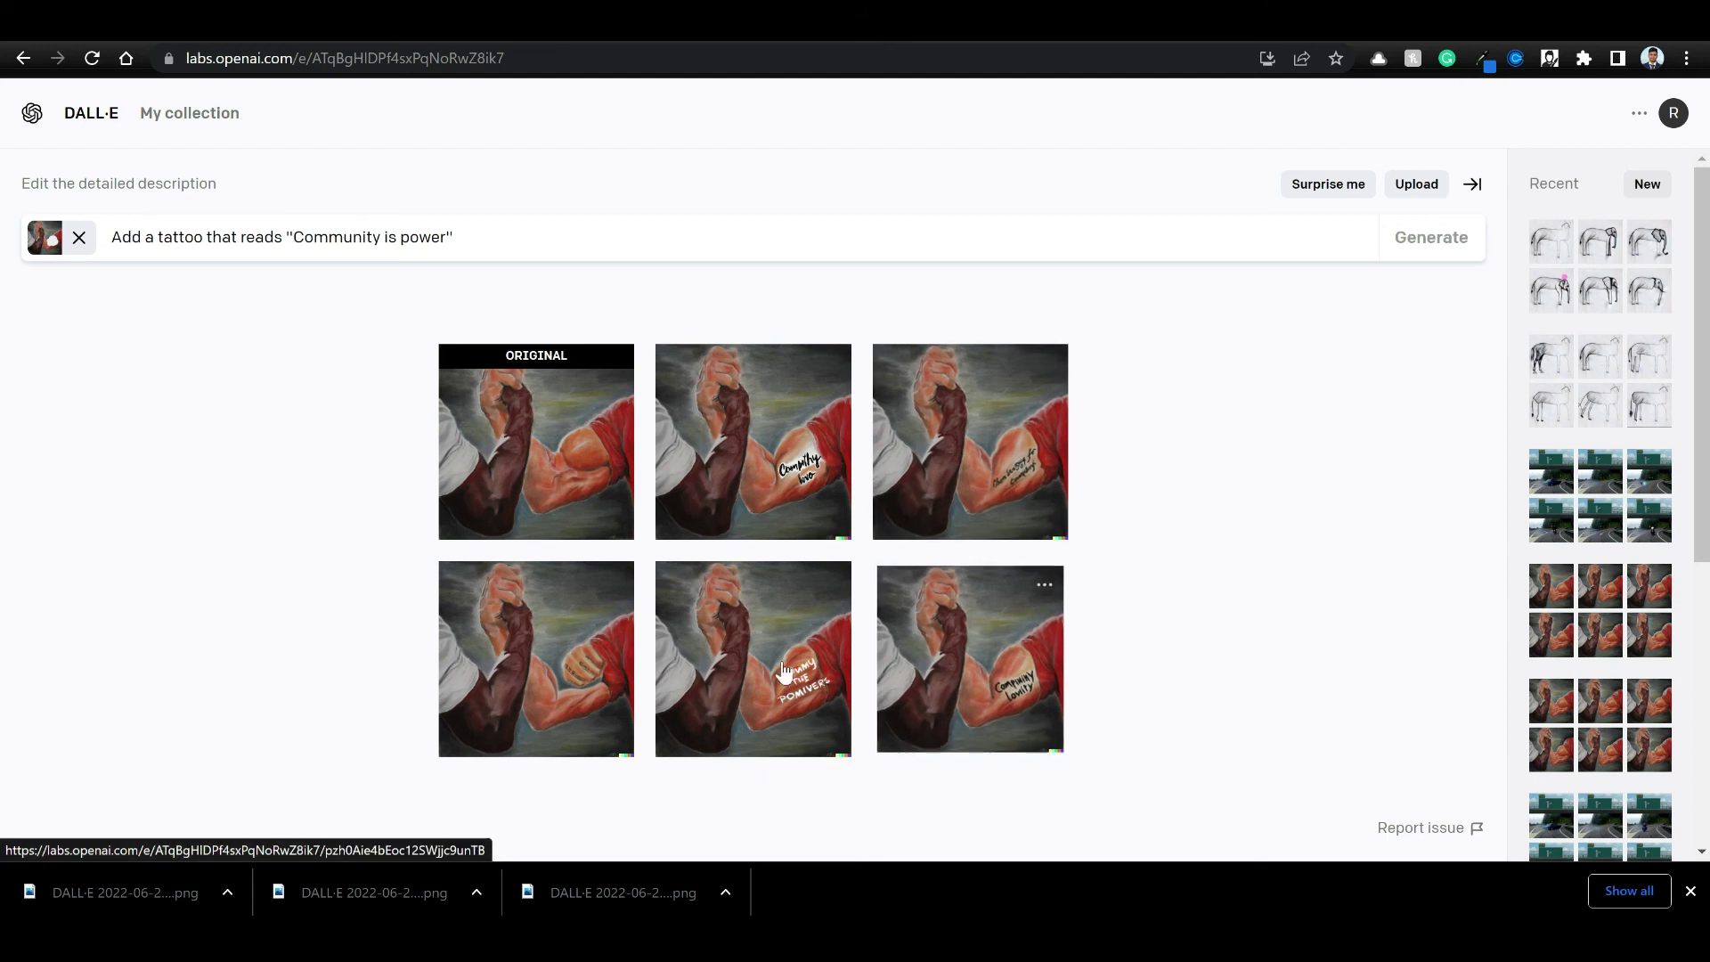
Shorten the handshake prompt to 'Add a tattoo that reads power' and generate new variations.
click(1020, 679)
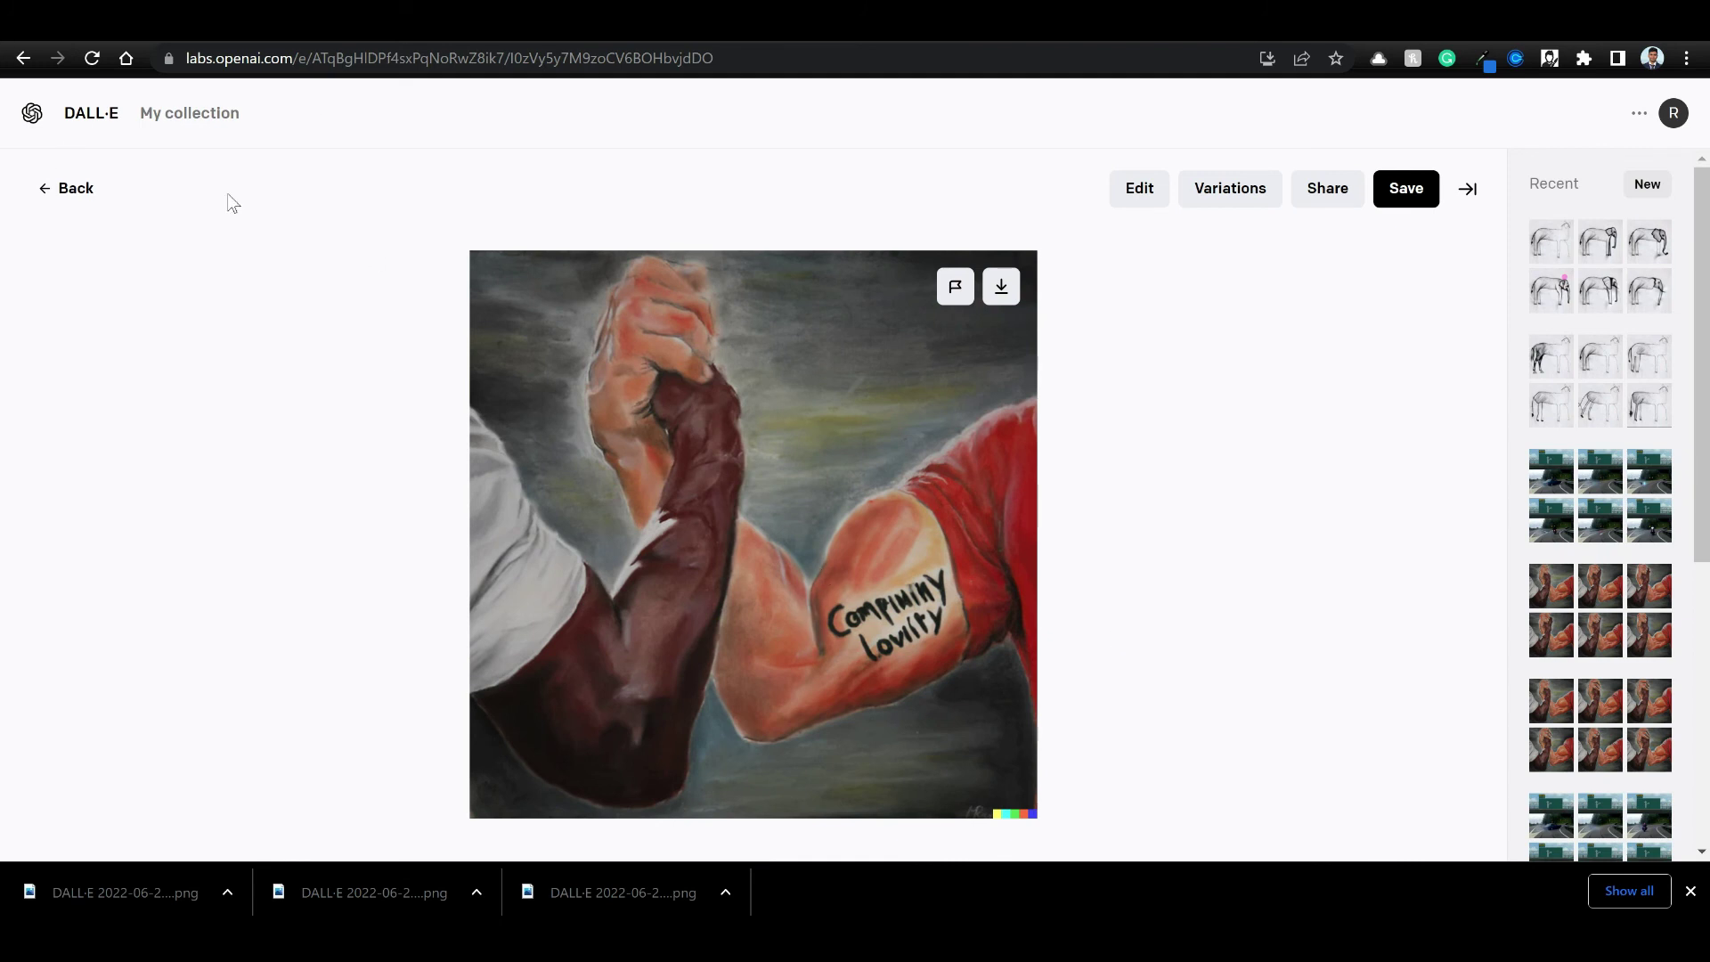
click(73, 190)
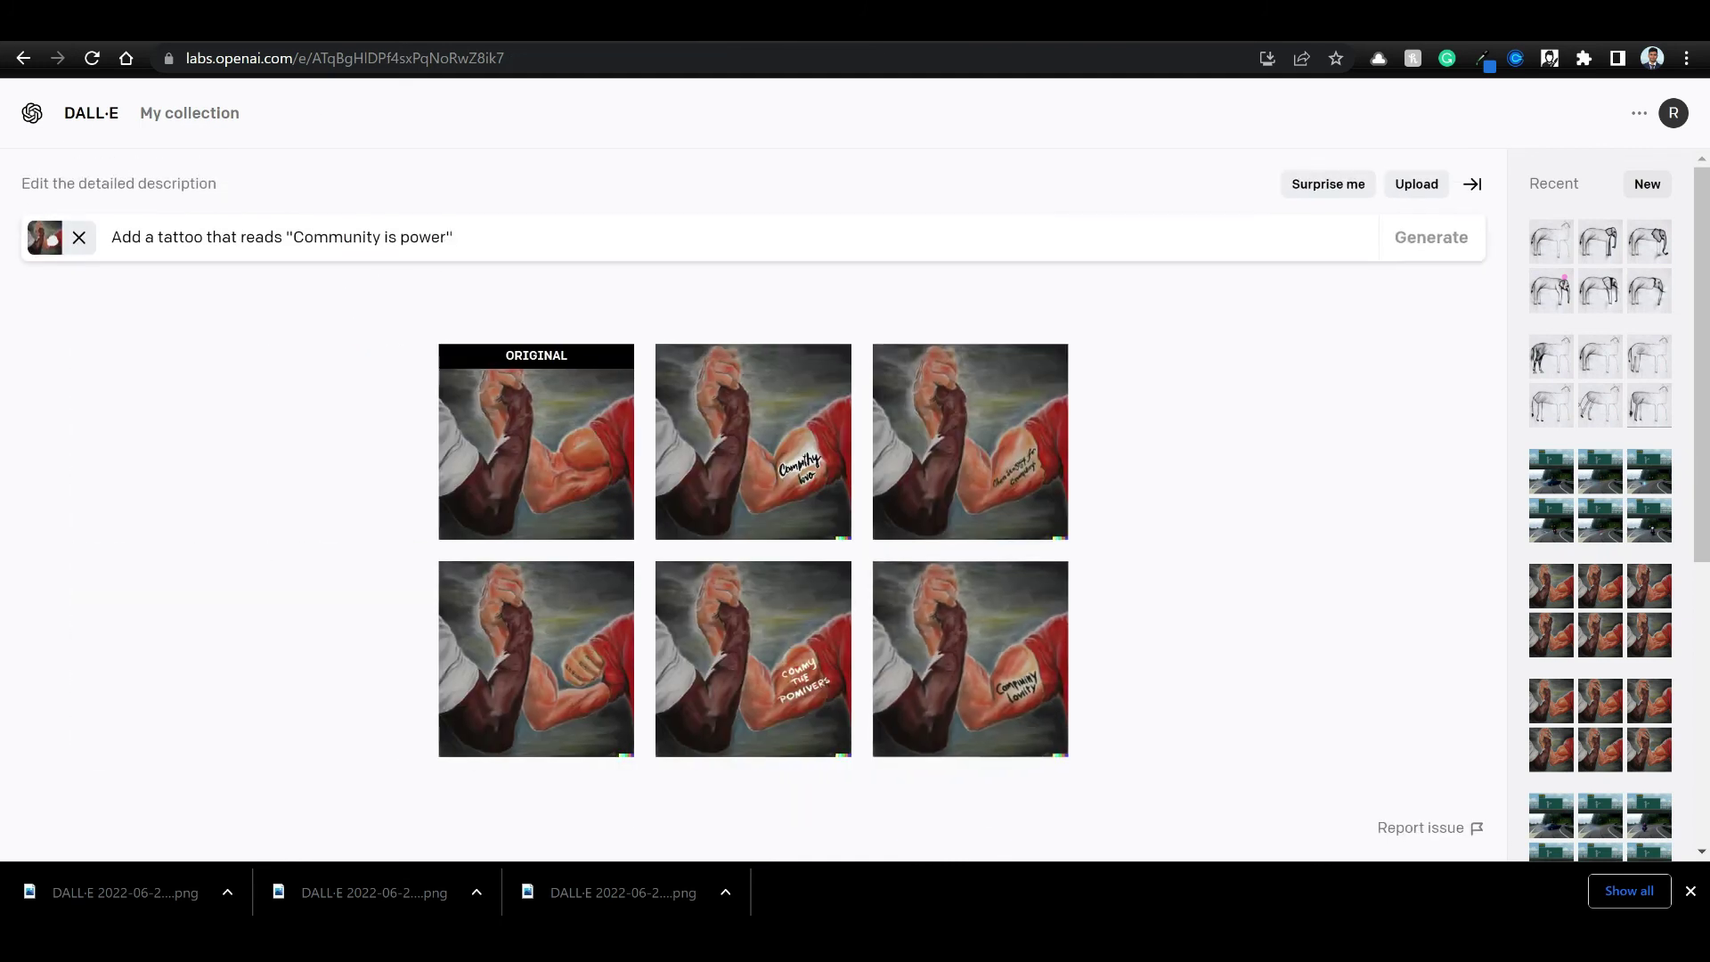
drag(453, 237, 286, 237)
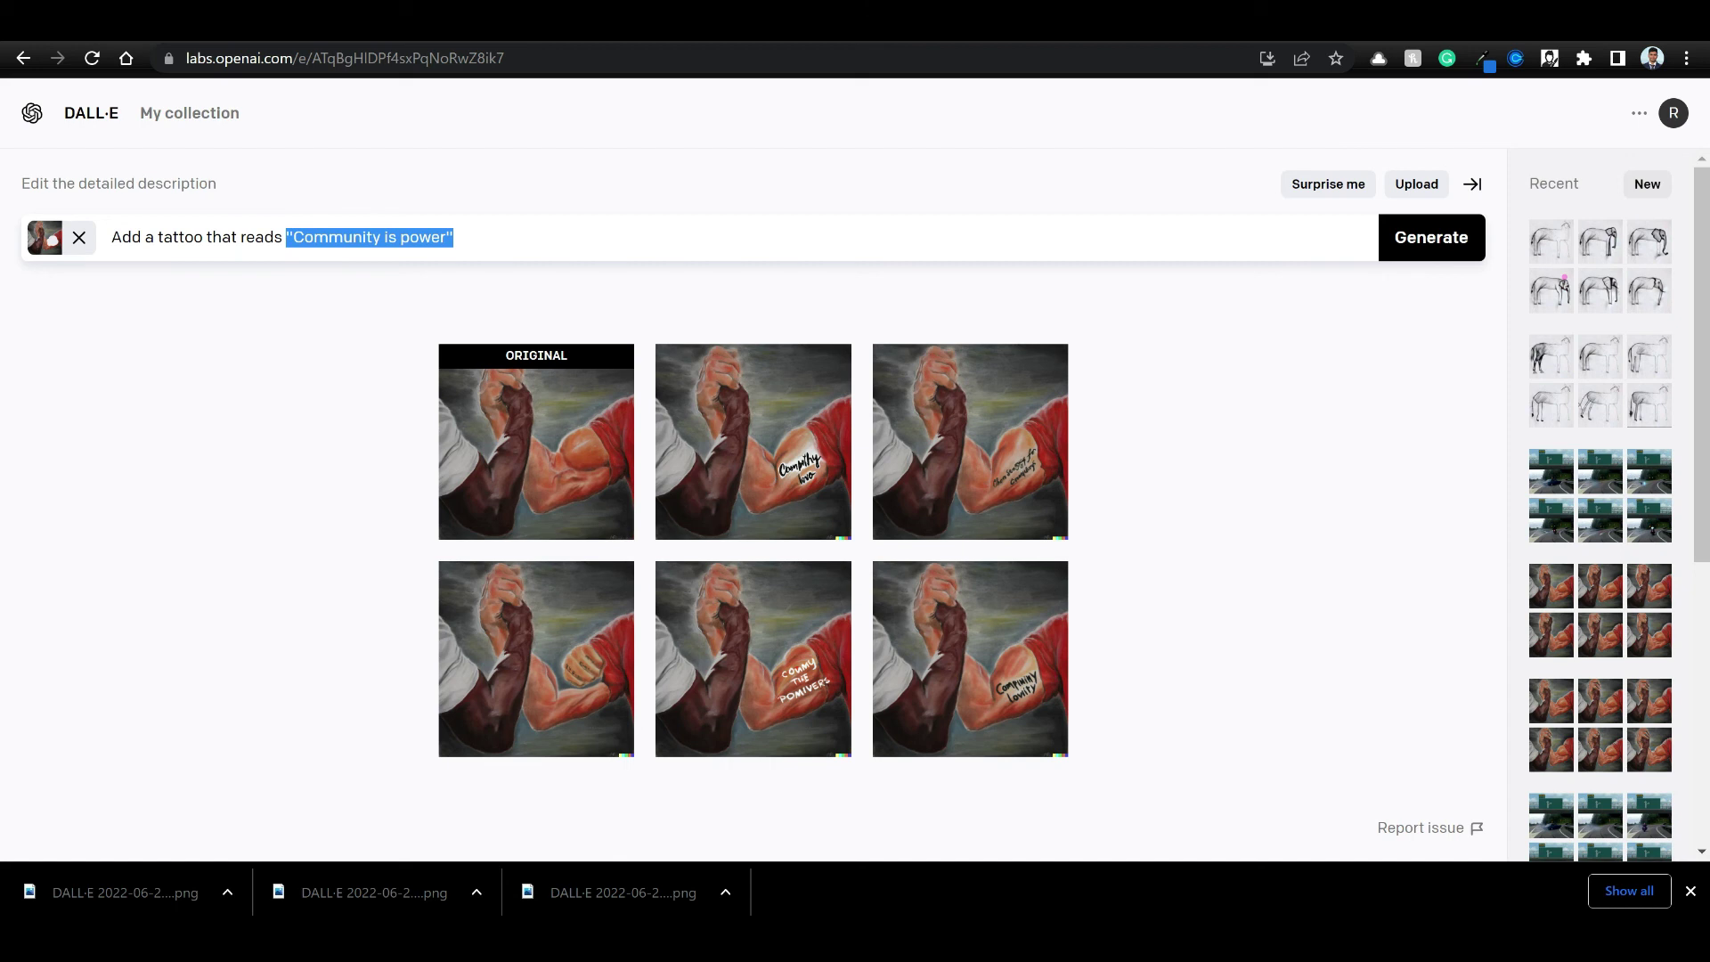
text(p)
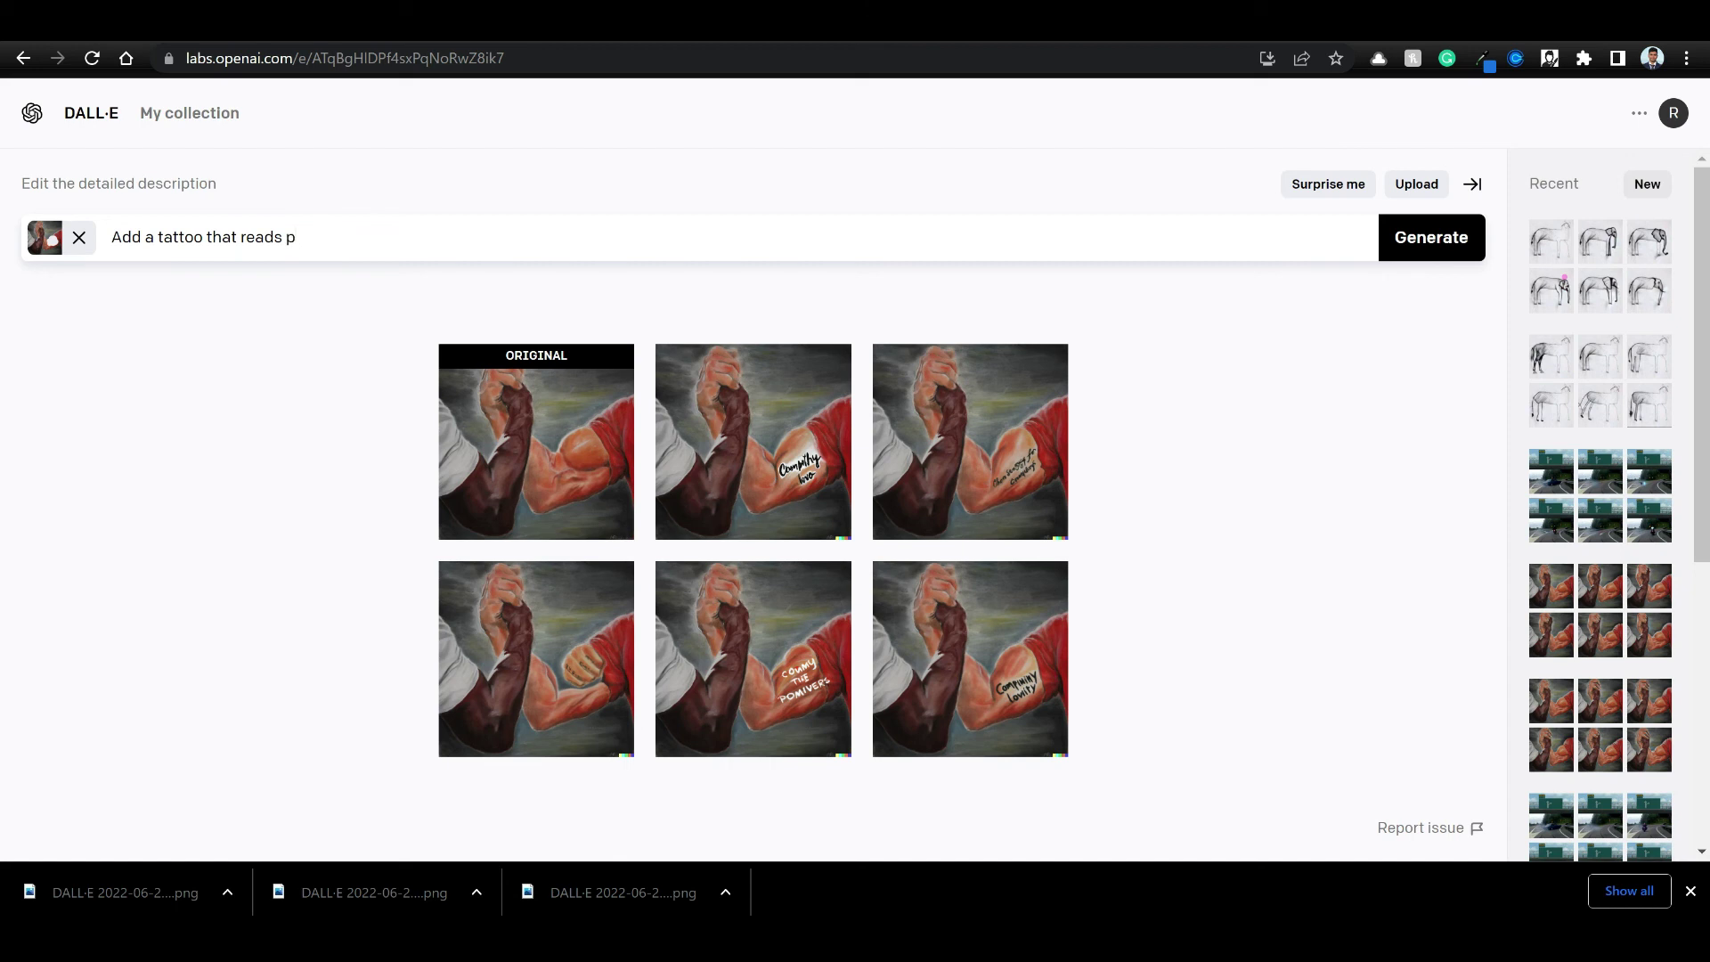
text(ower)
click(286, 237)
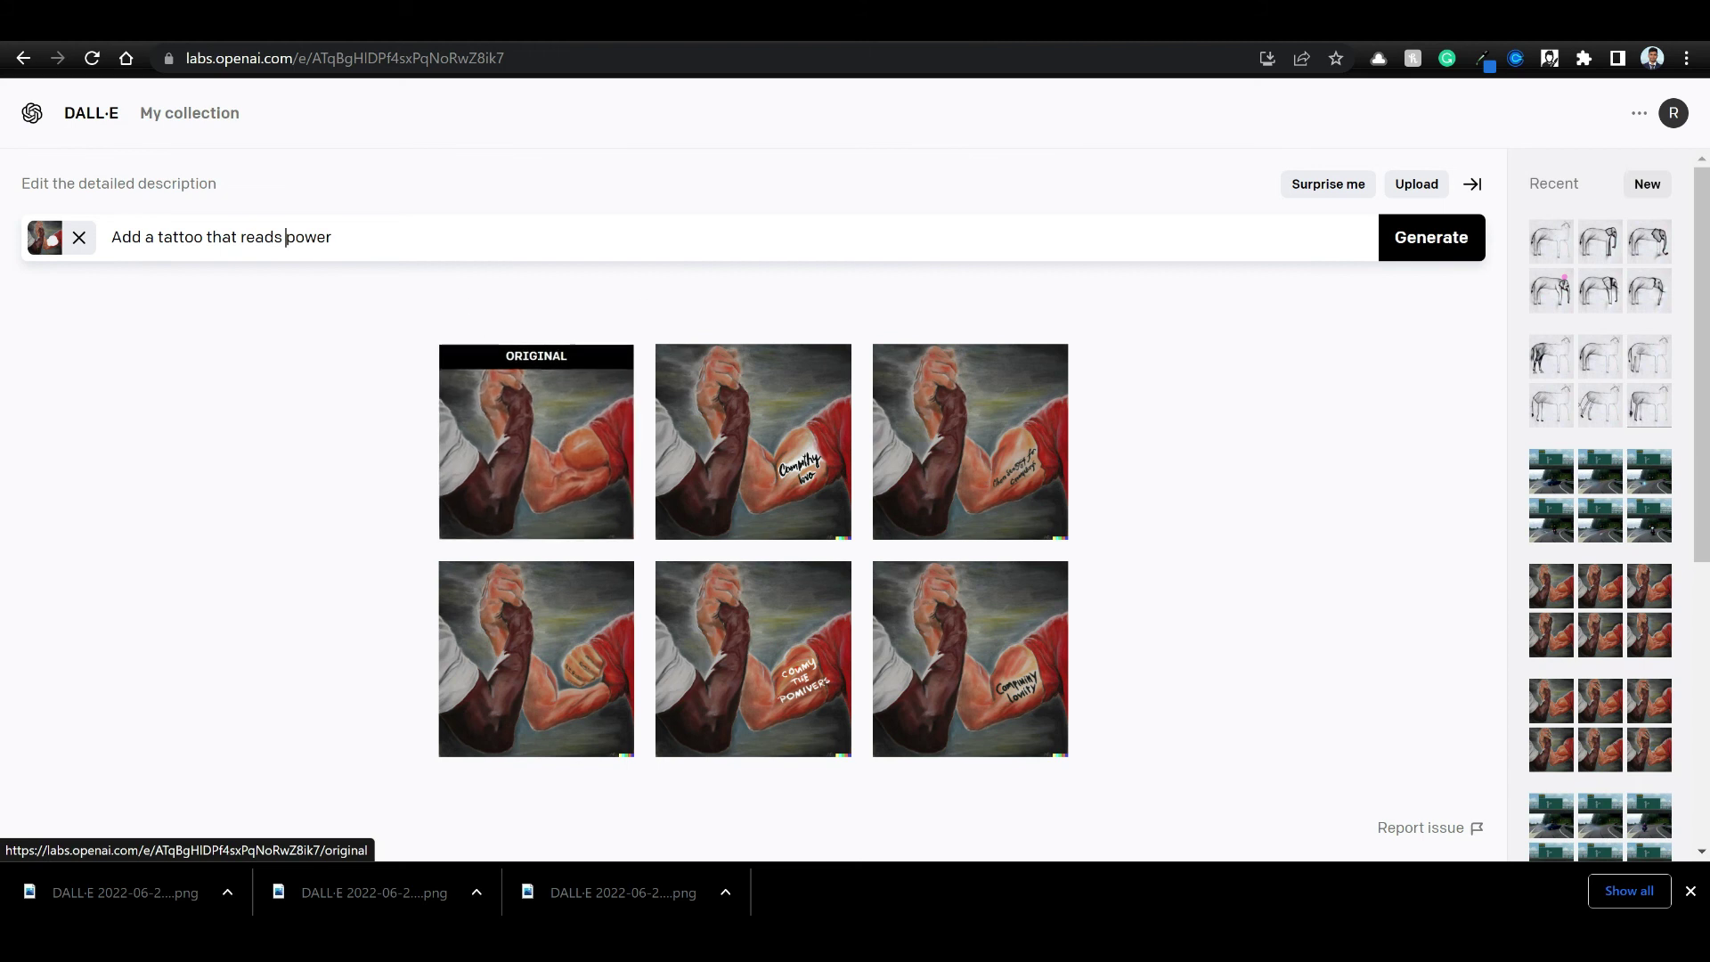
click(1414, 242)
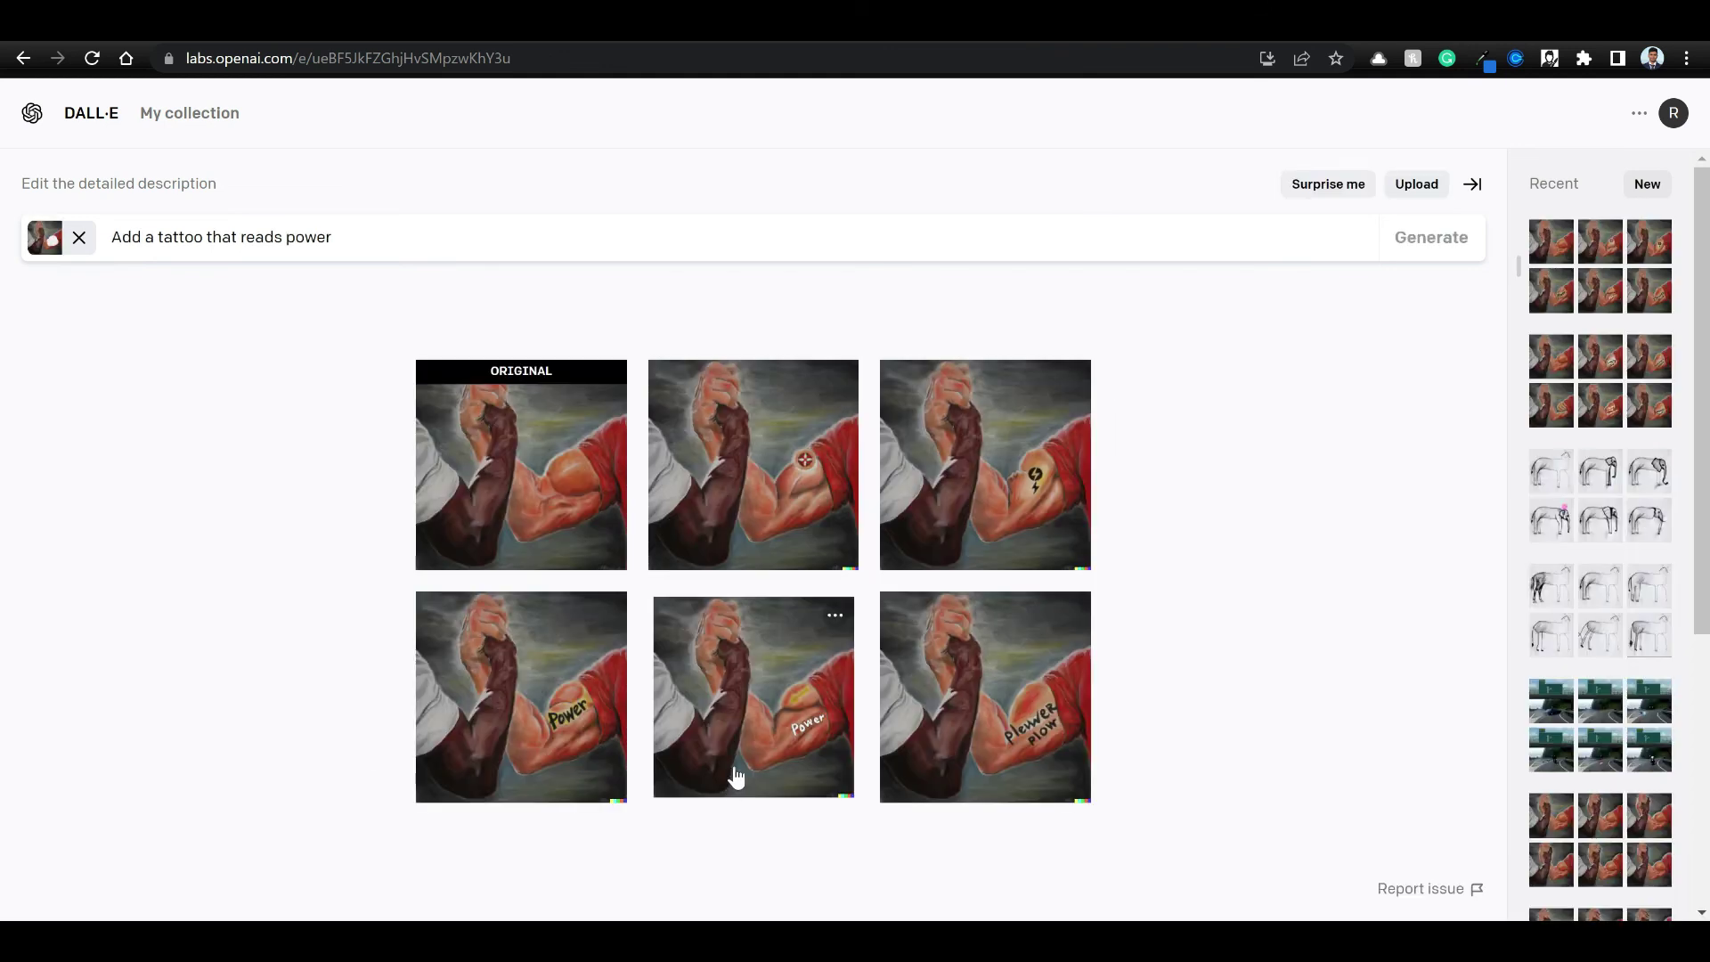
Download the bottom-left Power tattoo handshake image to 'Memes to test' and show it in its folder.
click(573, 746)
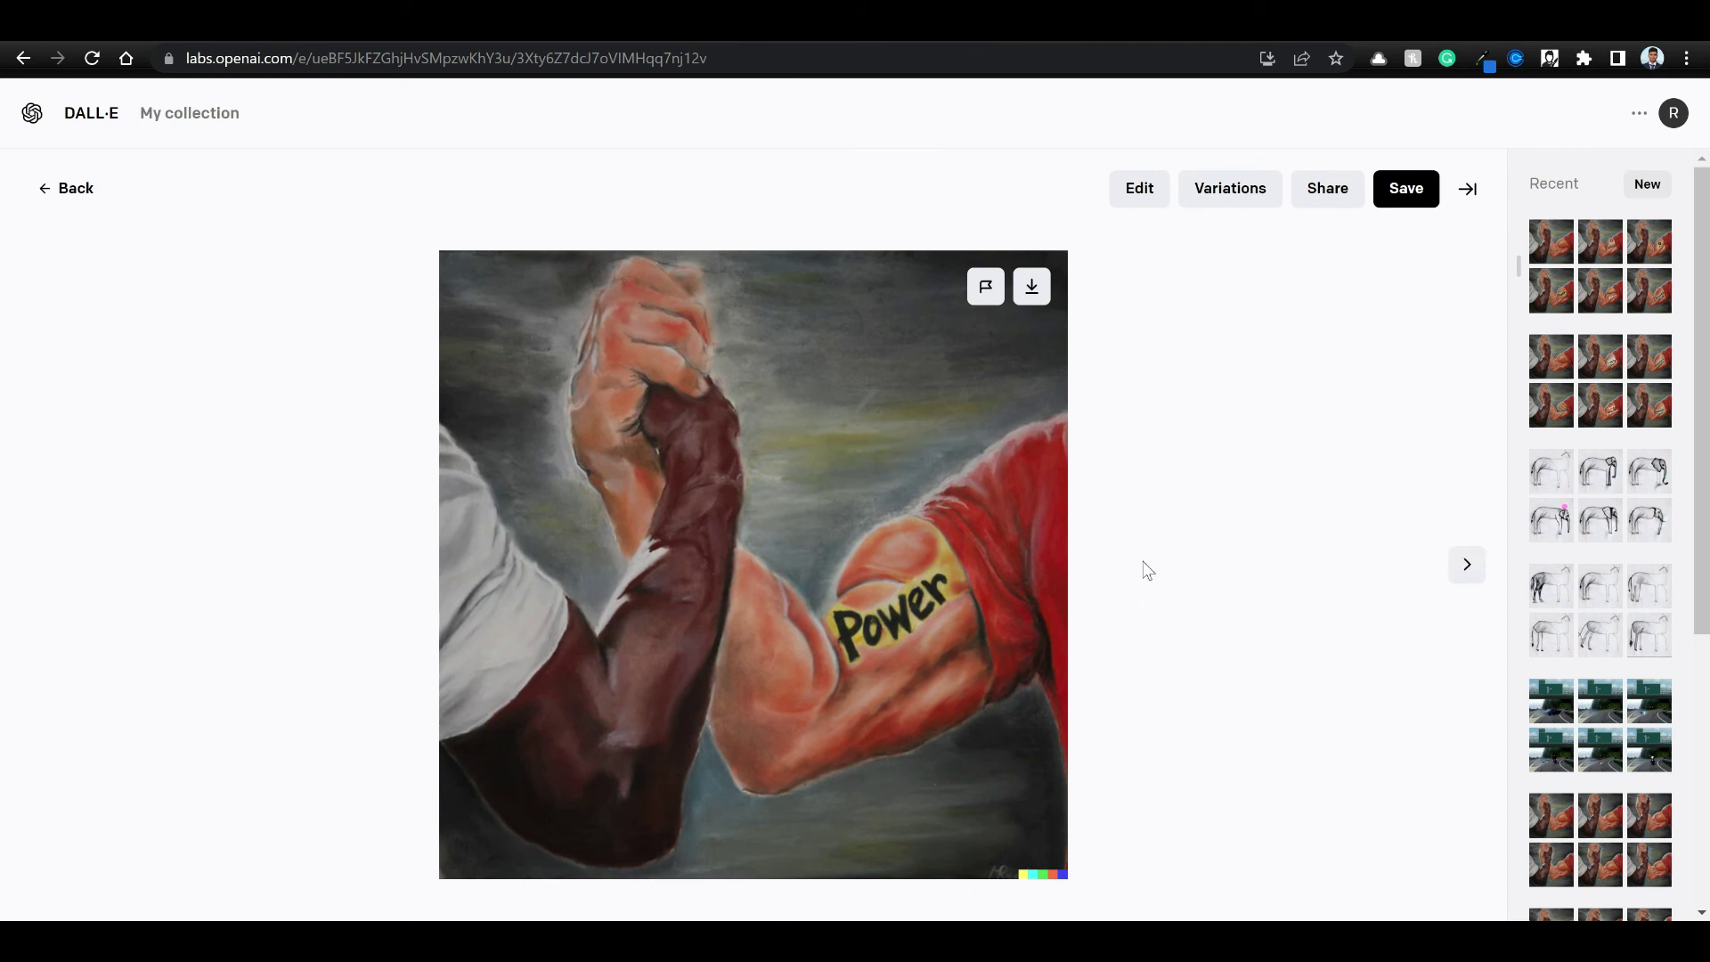
click(1037, 303)
click(949, 764)
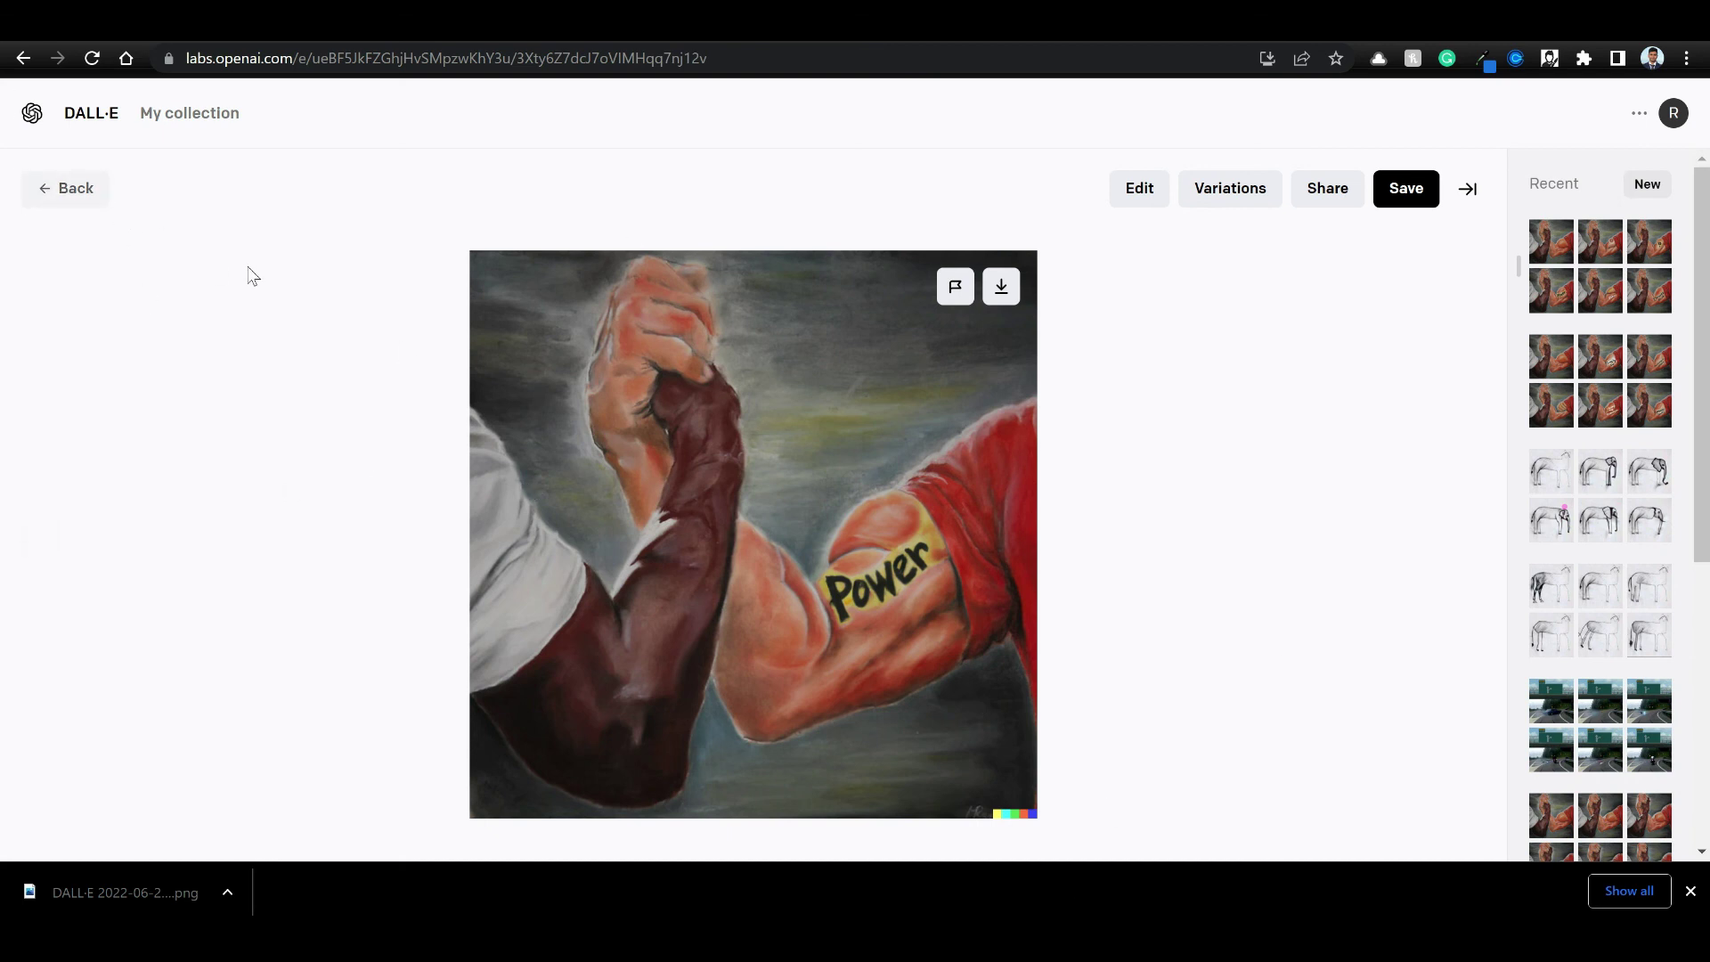
click(228, 891)
click(313, 814)
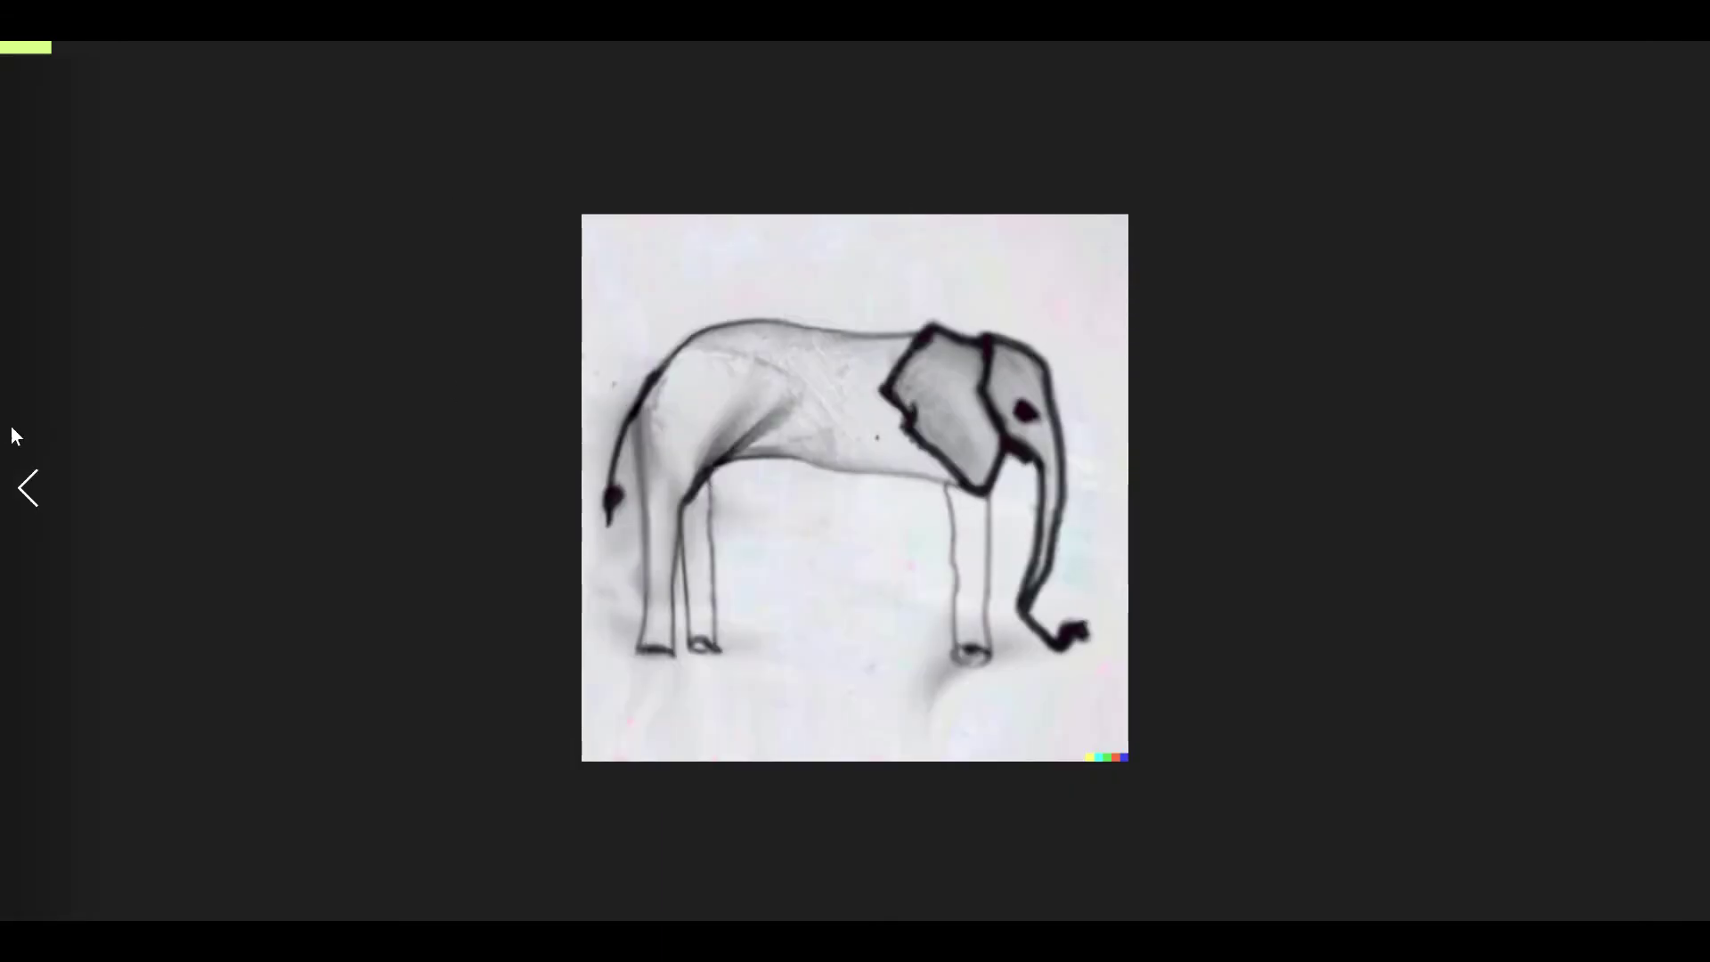
Browse the saved memes, comparing the Chainsaw-Bear with its sword version, then close the viewer.
click(28, 486)
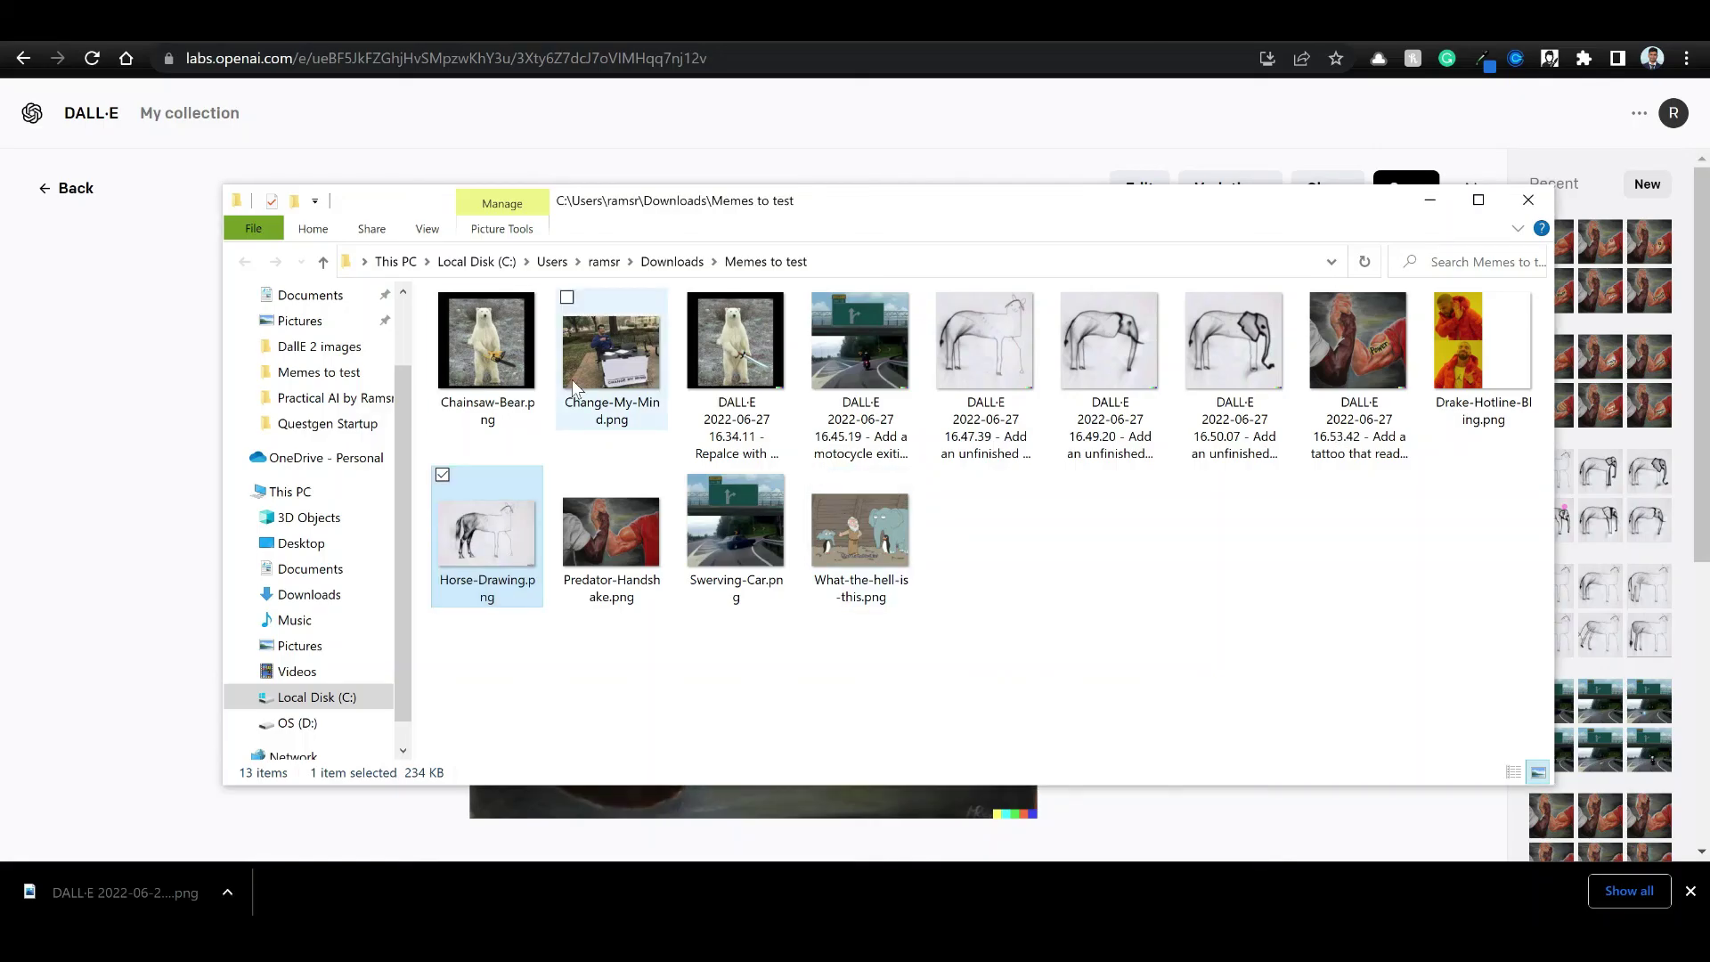
click(497, 372)
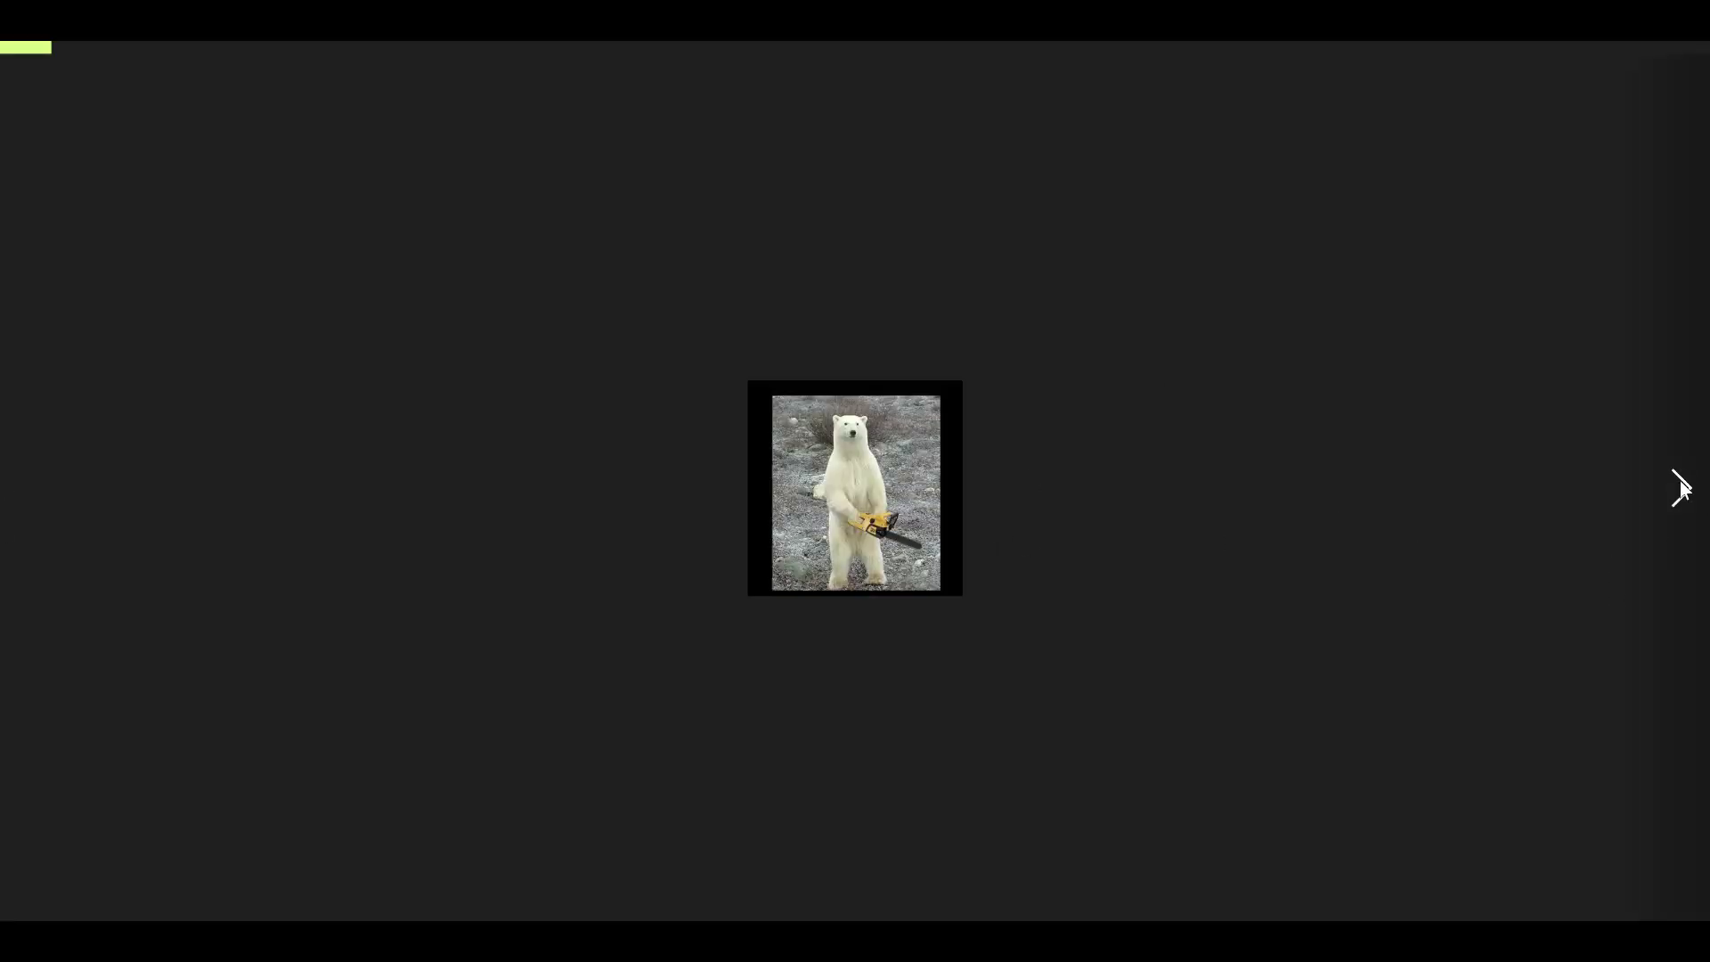
click(1682, 488)
click(1682, 488)
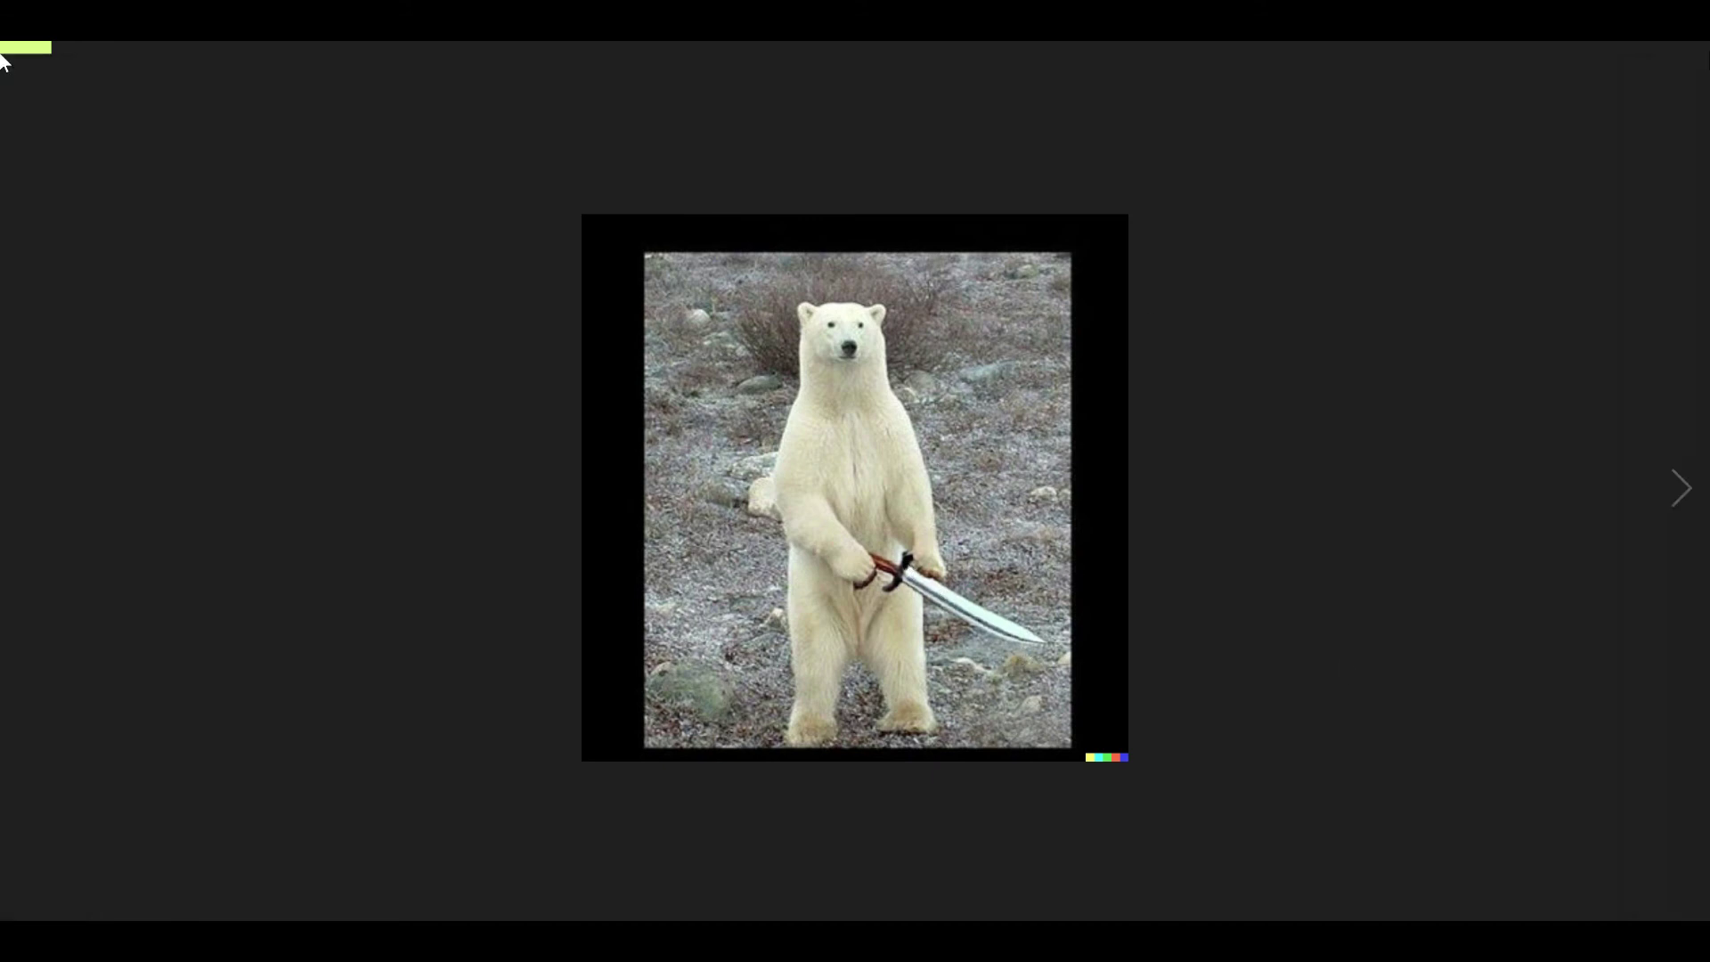
key(Escape)
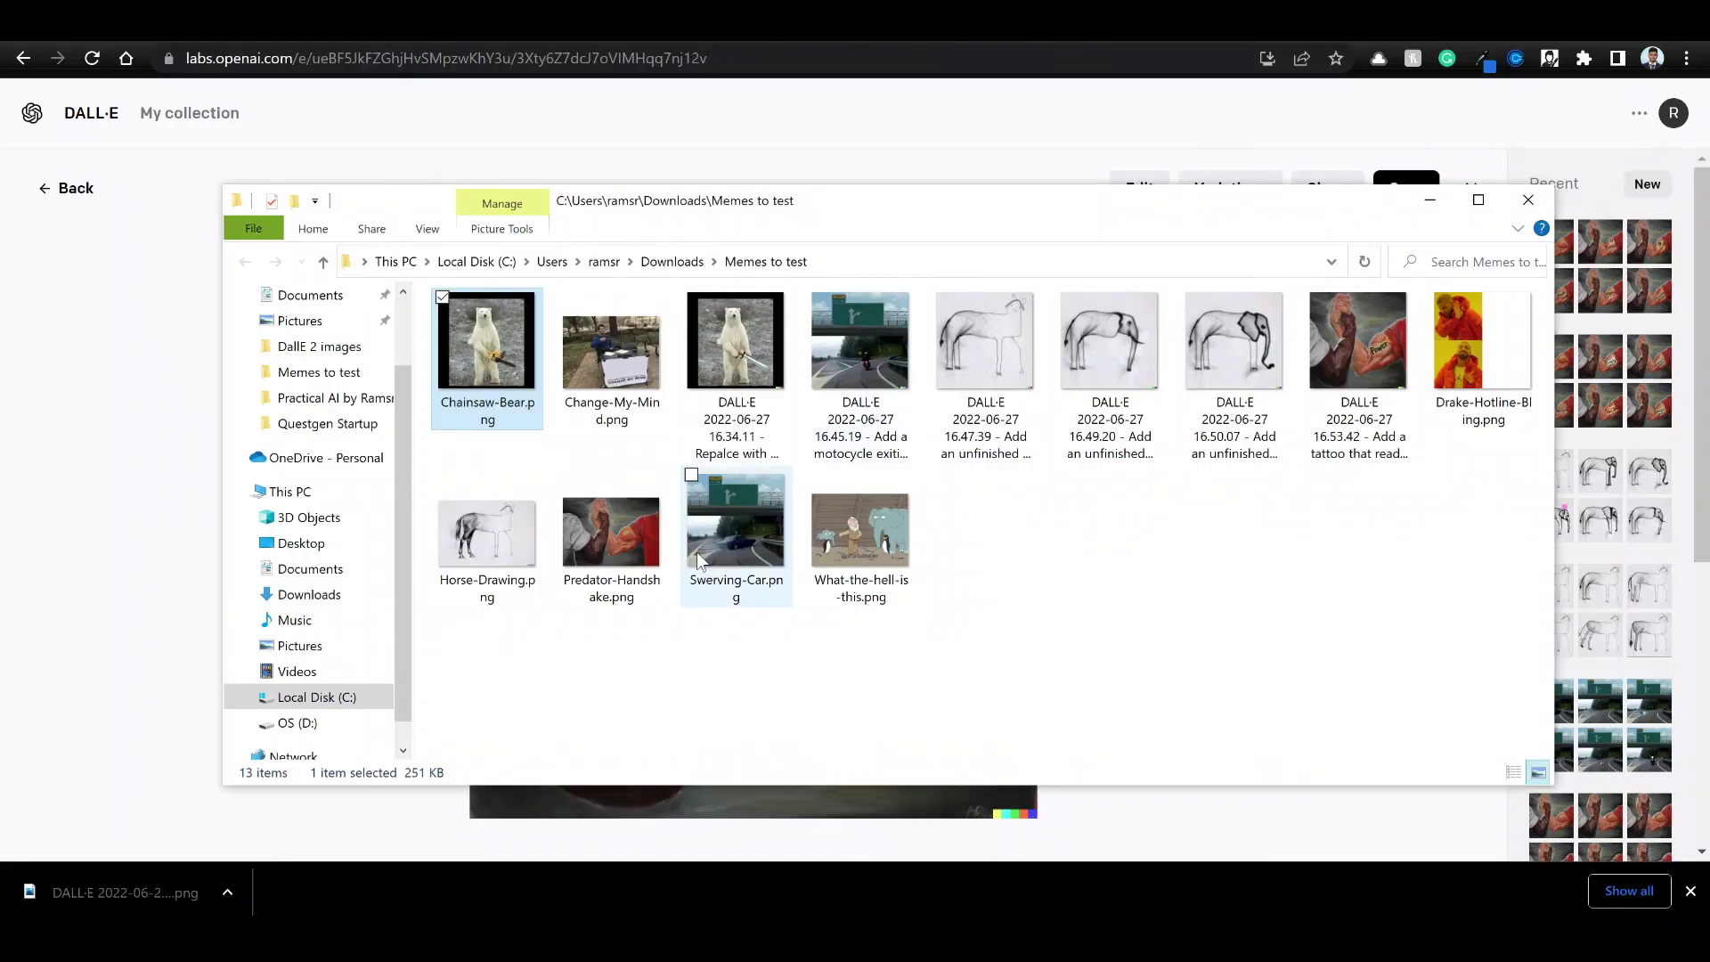